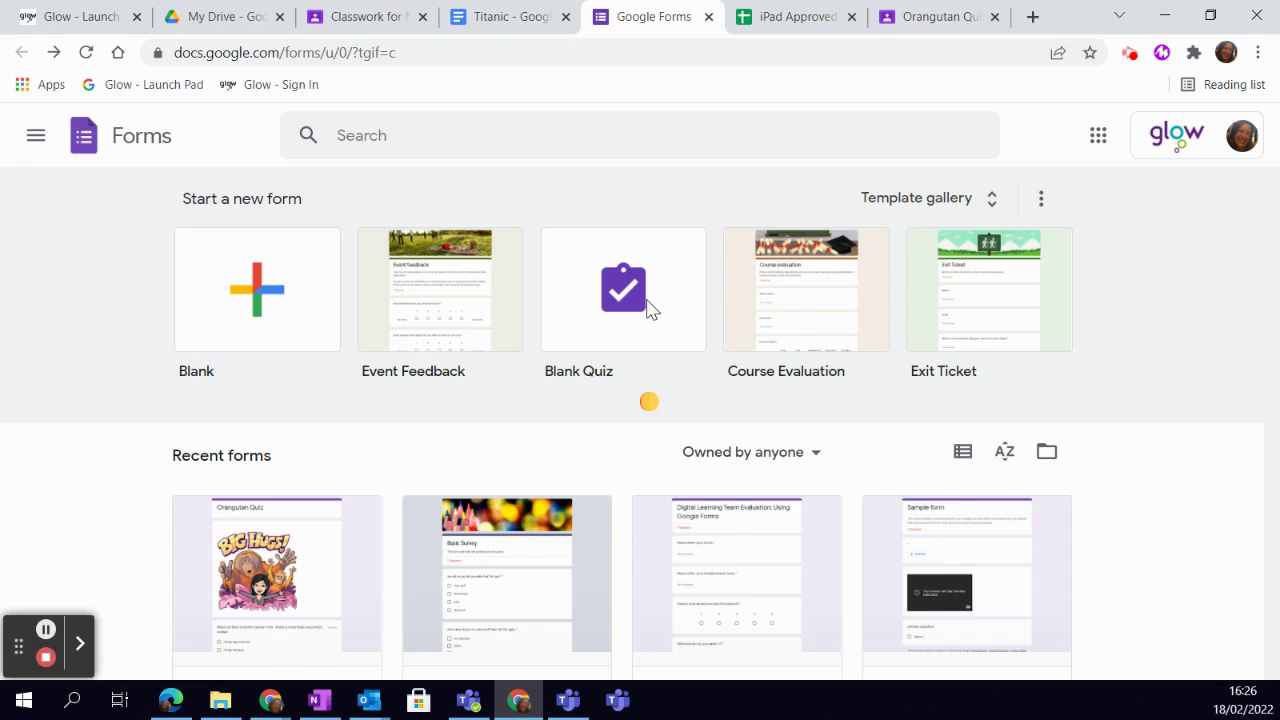
Create a new blank quiz and title it "Titanic"
{"action": "left_click", "coordinate": [647, 310]}
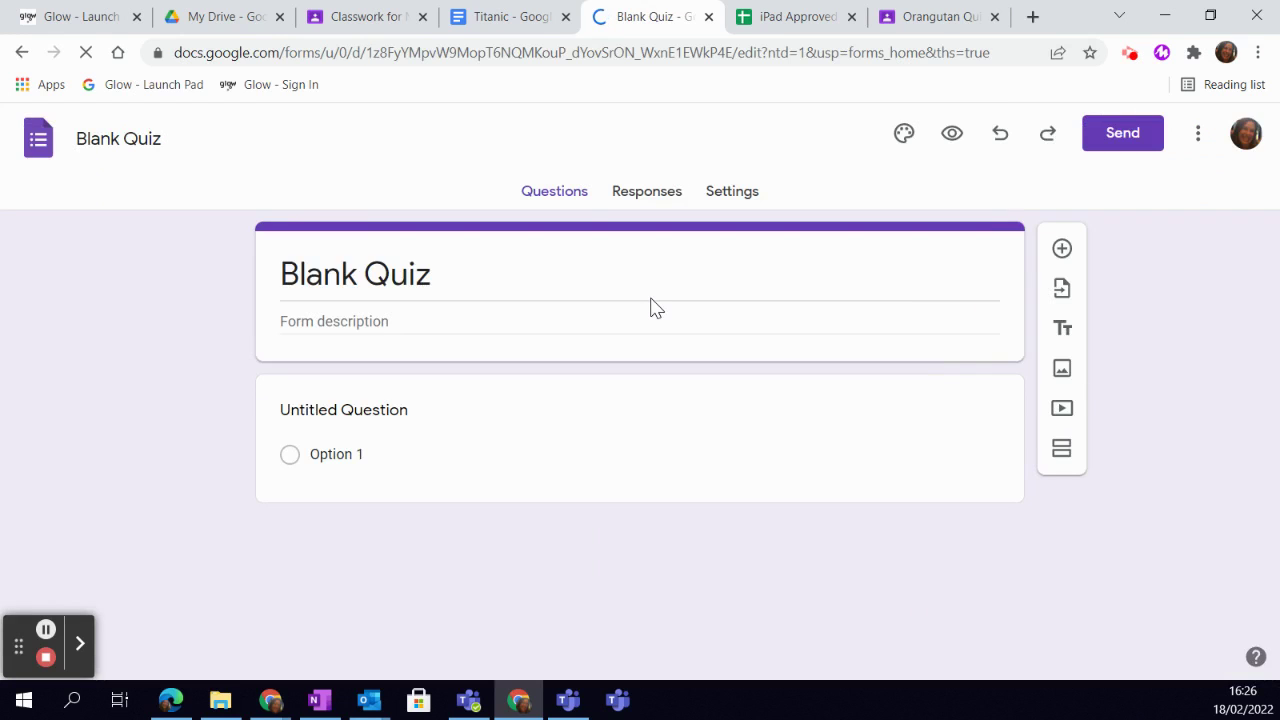
{"action": "left_click", "coordinate": [392, 273]}
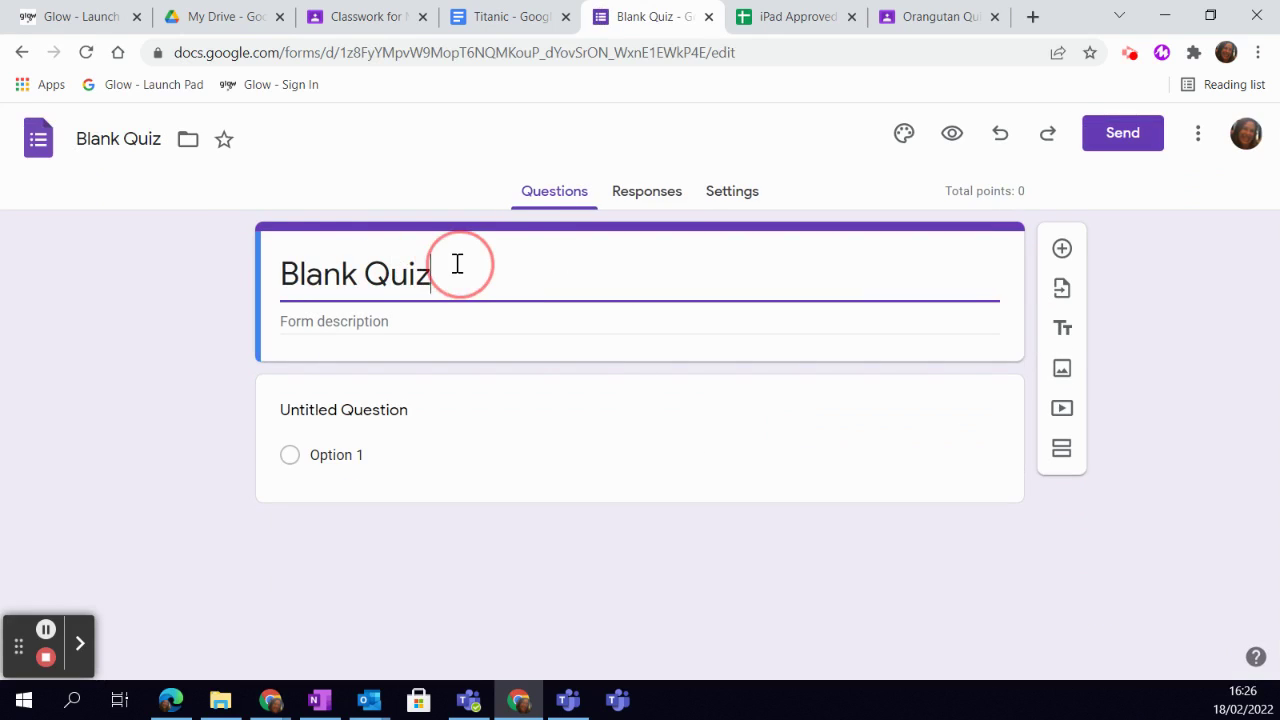
{"action": "left_click_drag", "start_coordinate": [457, 265], "coordinate": [251, 229]}
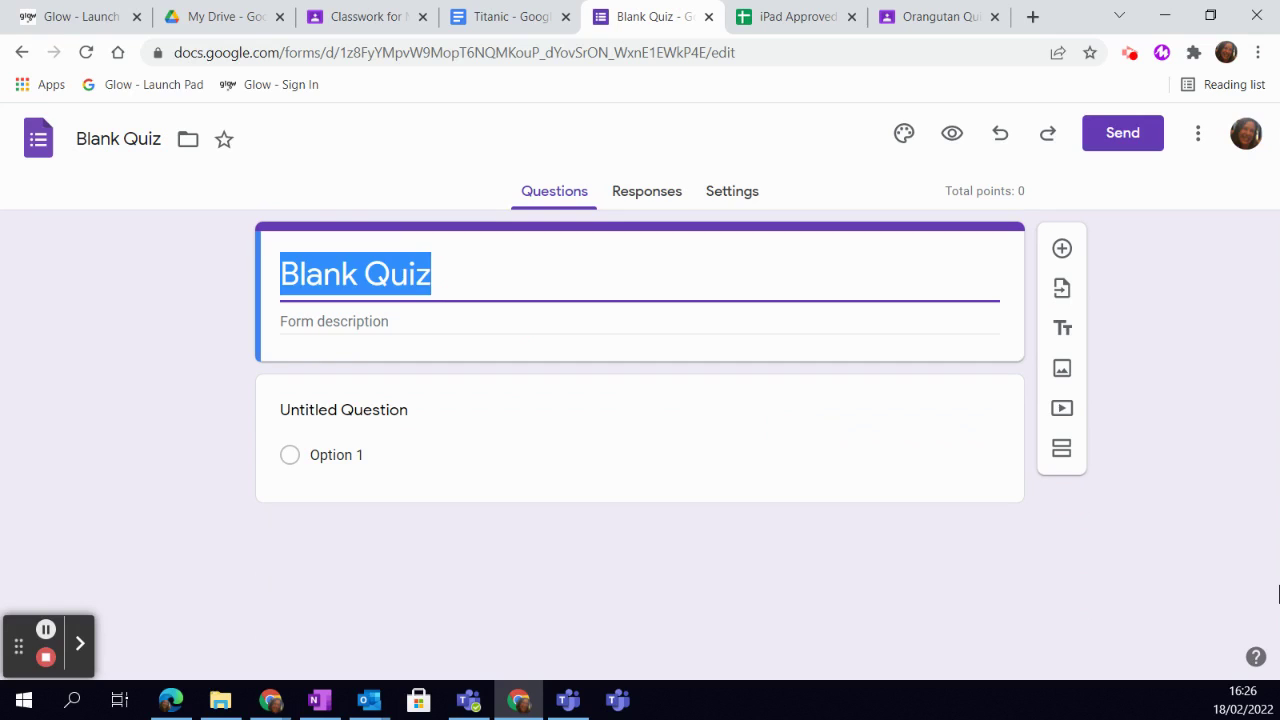
{"action": "type", "text": "Tt"}
{"action": "key", "text": "BackSpace"}
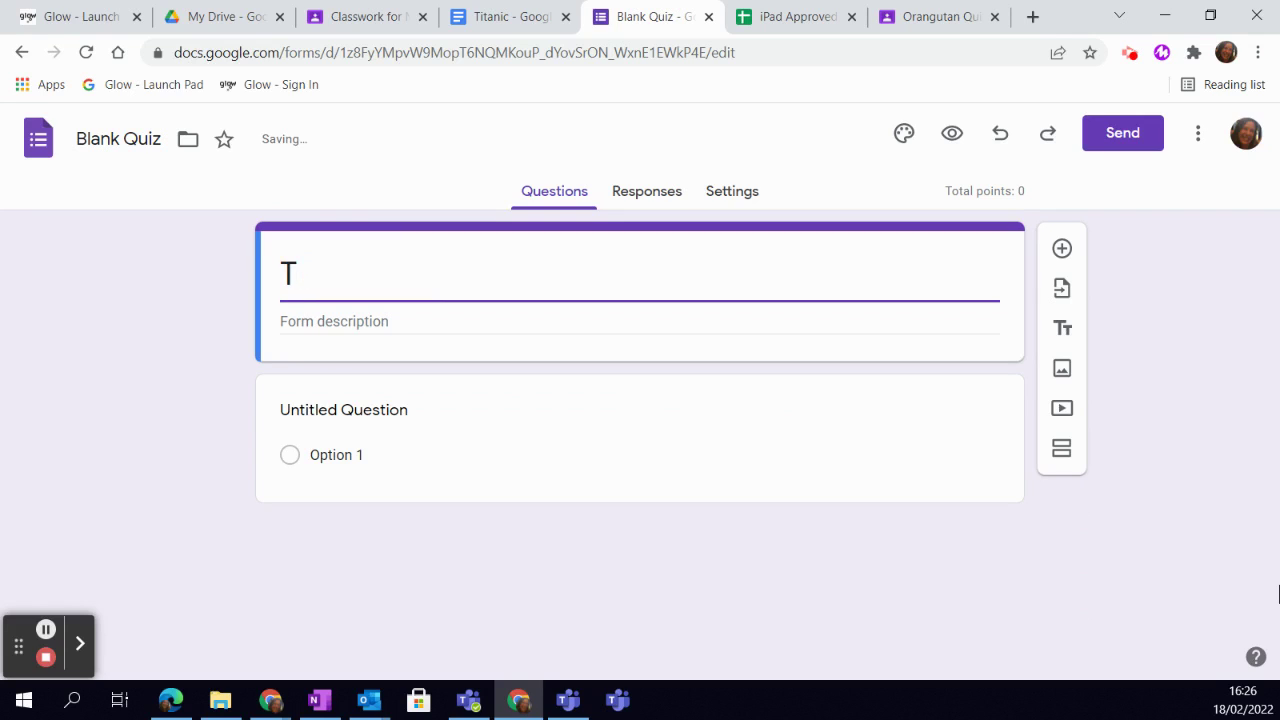
{"action": "type", "text": "itanic"}
Enter the form description "Read the text below and then answer the questions."
{"action": "left_click", "coordinate": [283, 323]}
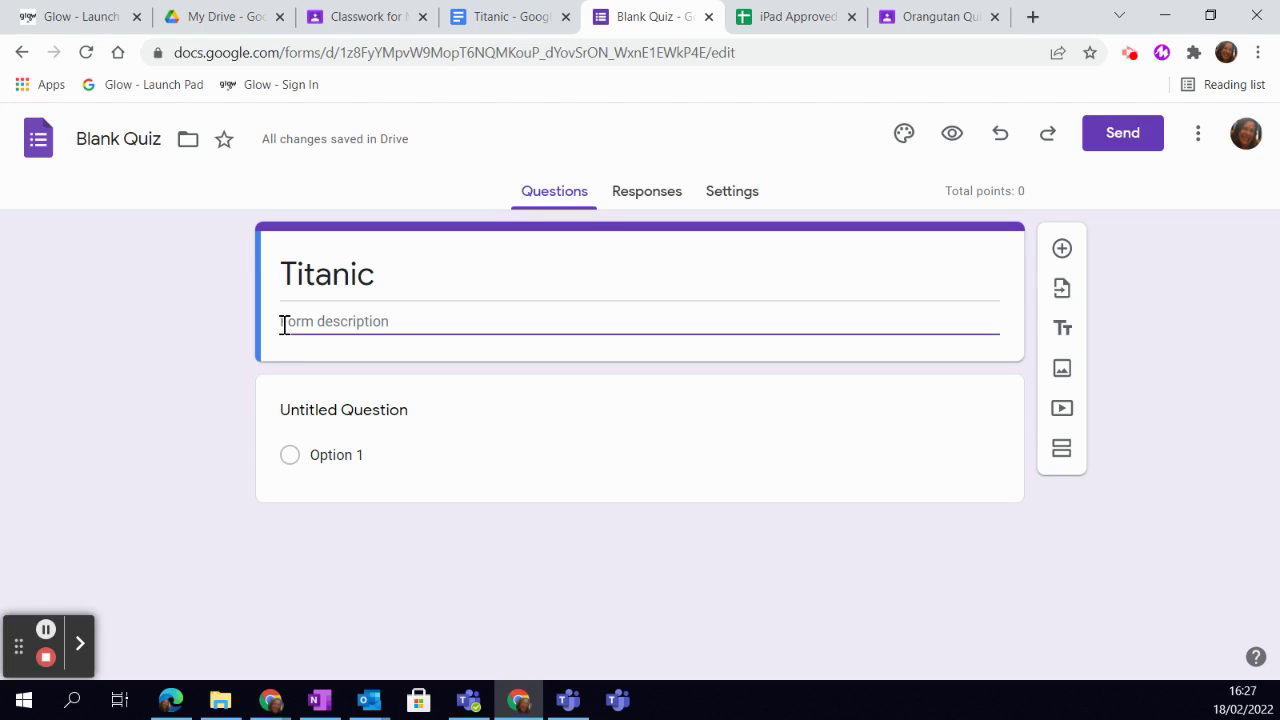
{"action": "type", "text": "T"}
{"action": "type", "text": "ead the te"}
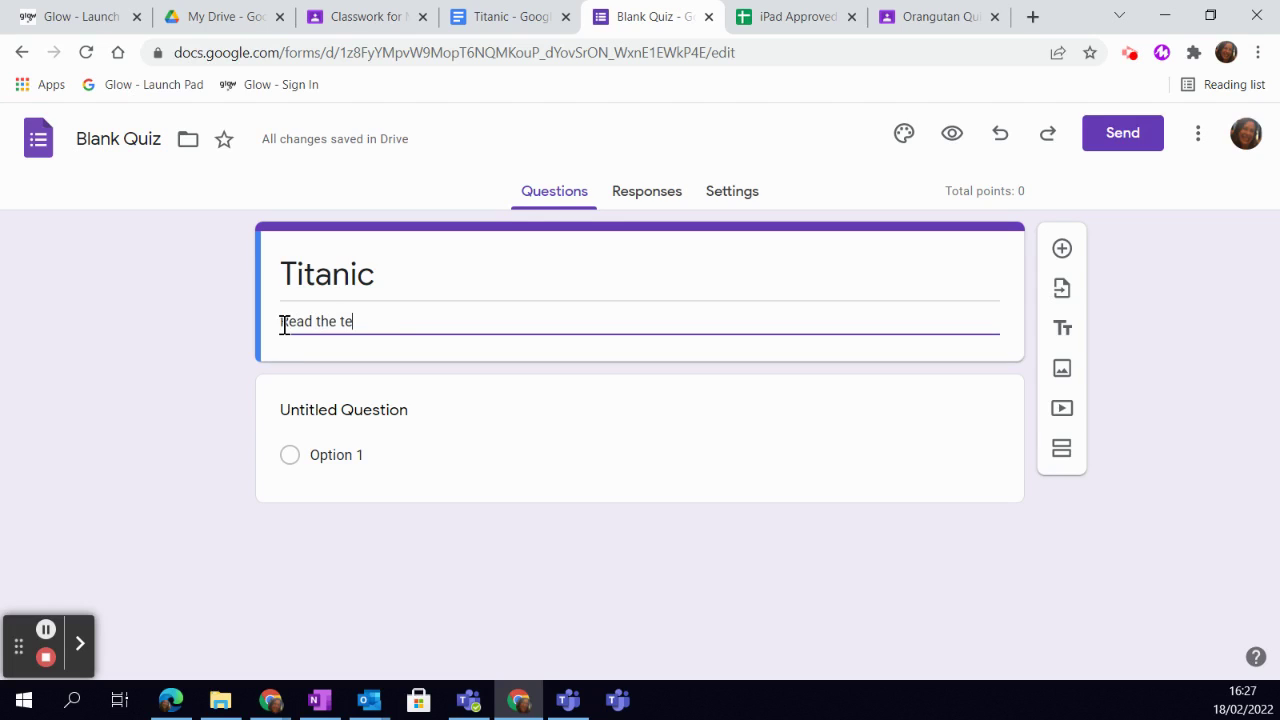
{"action": "type", "text": "xt below and then anw"}
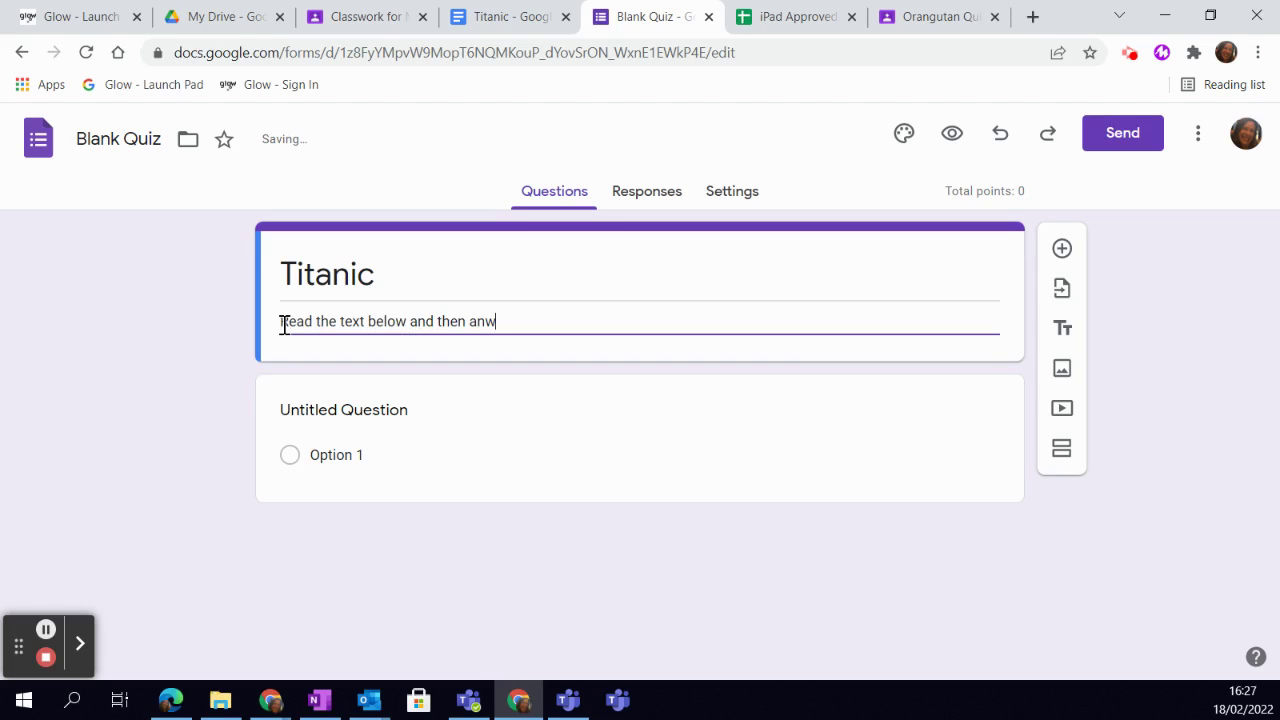
{"action": "key", "text": "BackSpace"}
{"action": "type", "text": "swer the questi"}
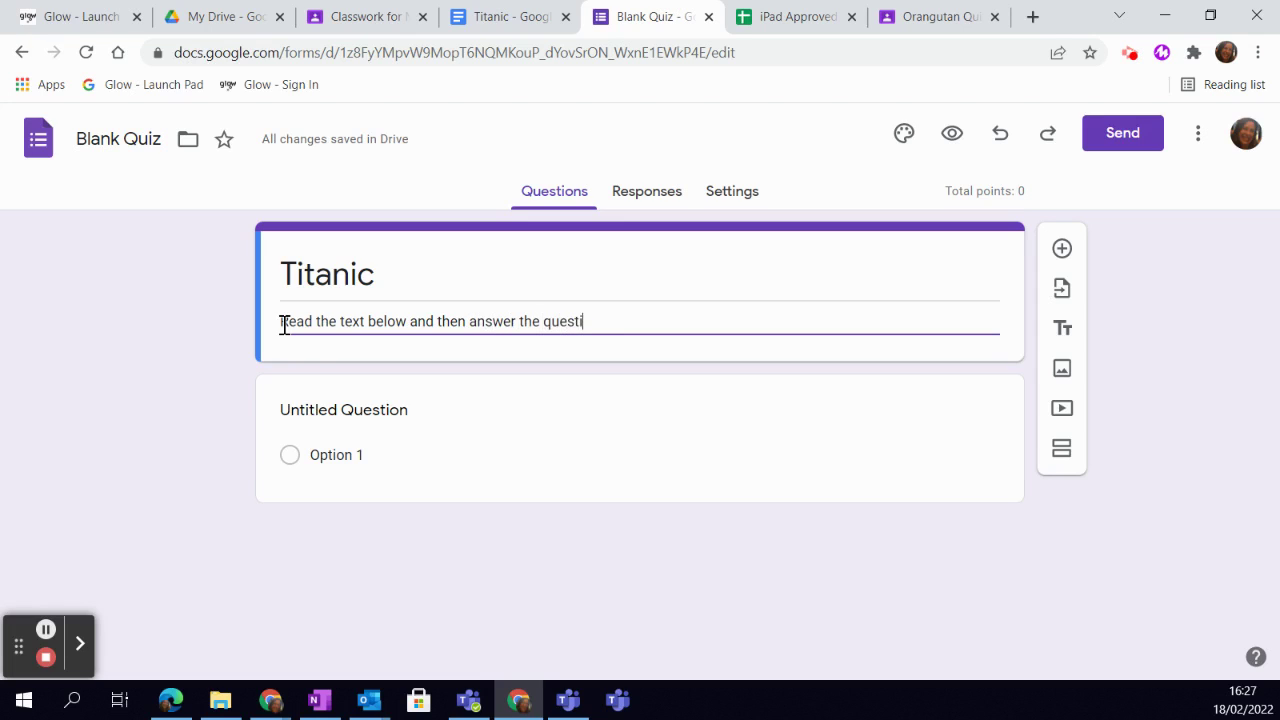
{"action": "type", "text": "ons."}
Copy all the passage paragraphs below the title in the Titanic Google Docs document into the quiz description, one blank line beneath the instruction
{"action": "key", "text": "Return"}
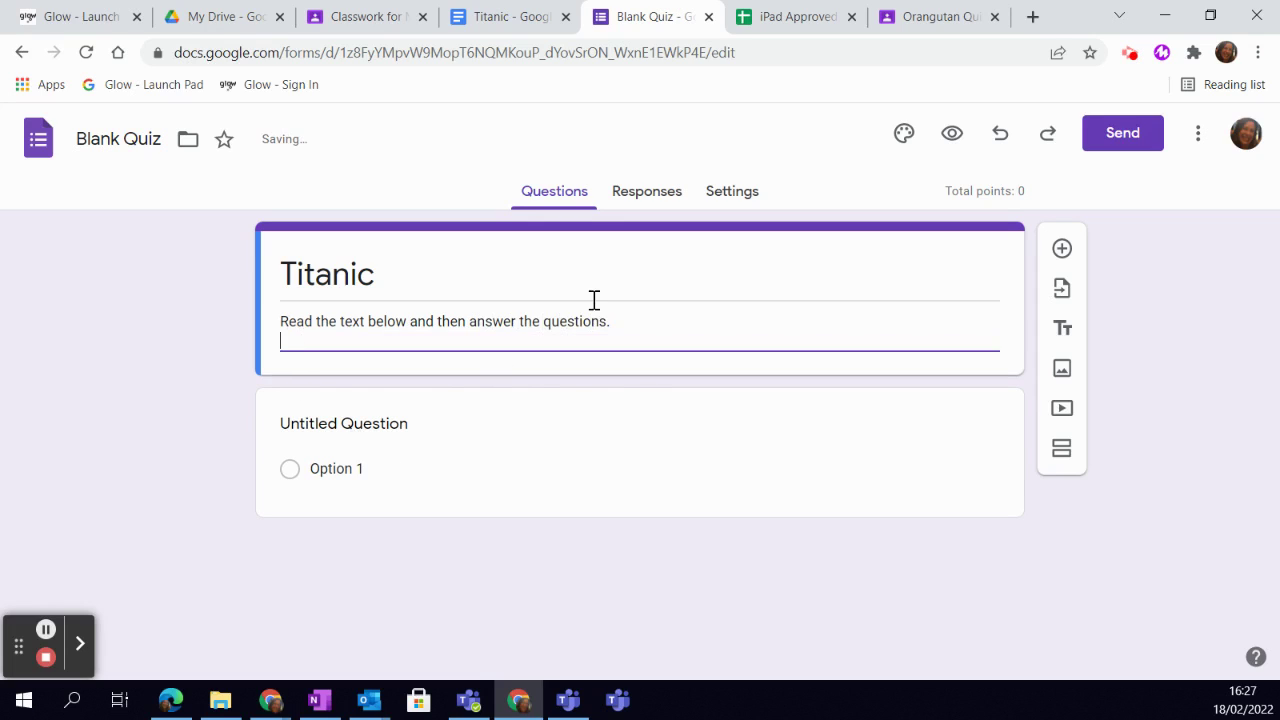
{"action": "left_click", "coordinate": [503, 14]}
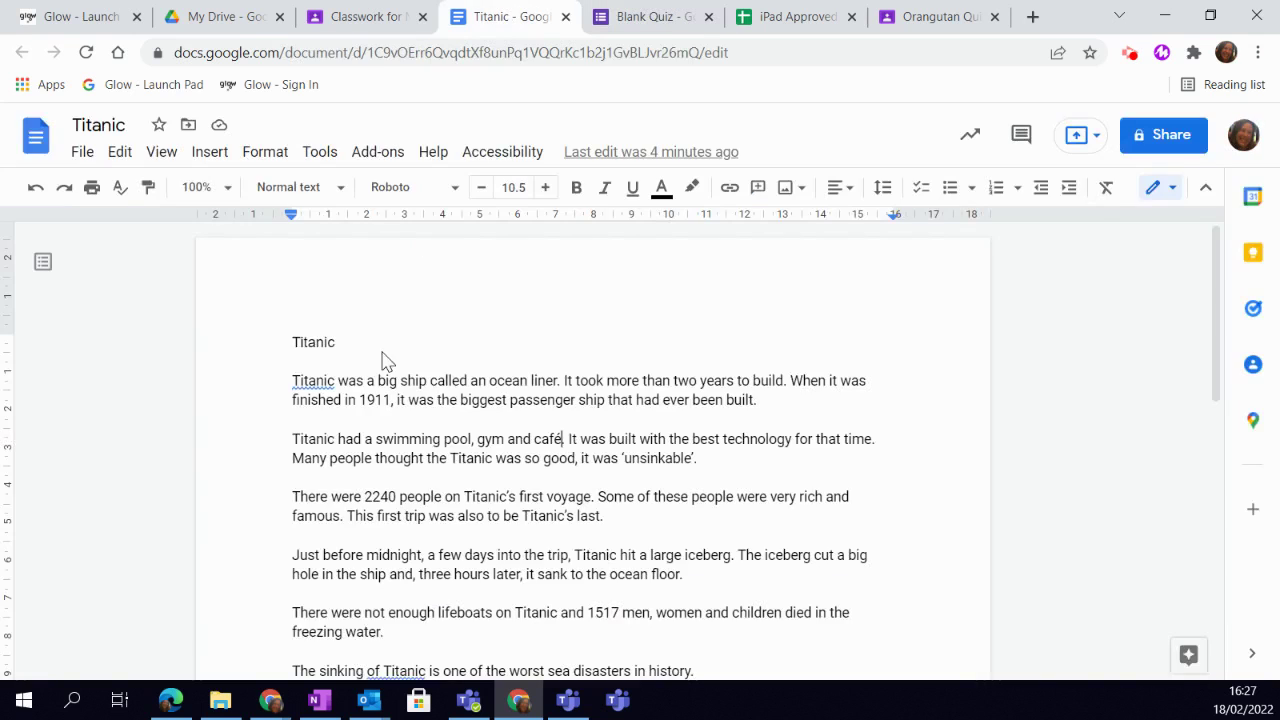
{"action": "left_click", "coordinate": [293, 381]}
{"action": "left_click_drag", "start_coordinate": [293, 381], "coordinate": [725, 616]}
{"action": "key", "text": "ctrl+c"}
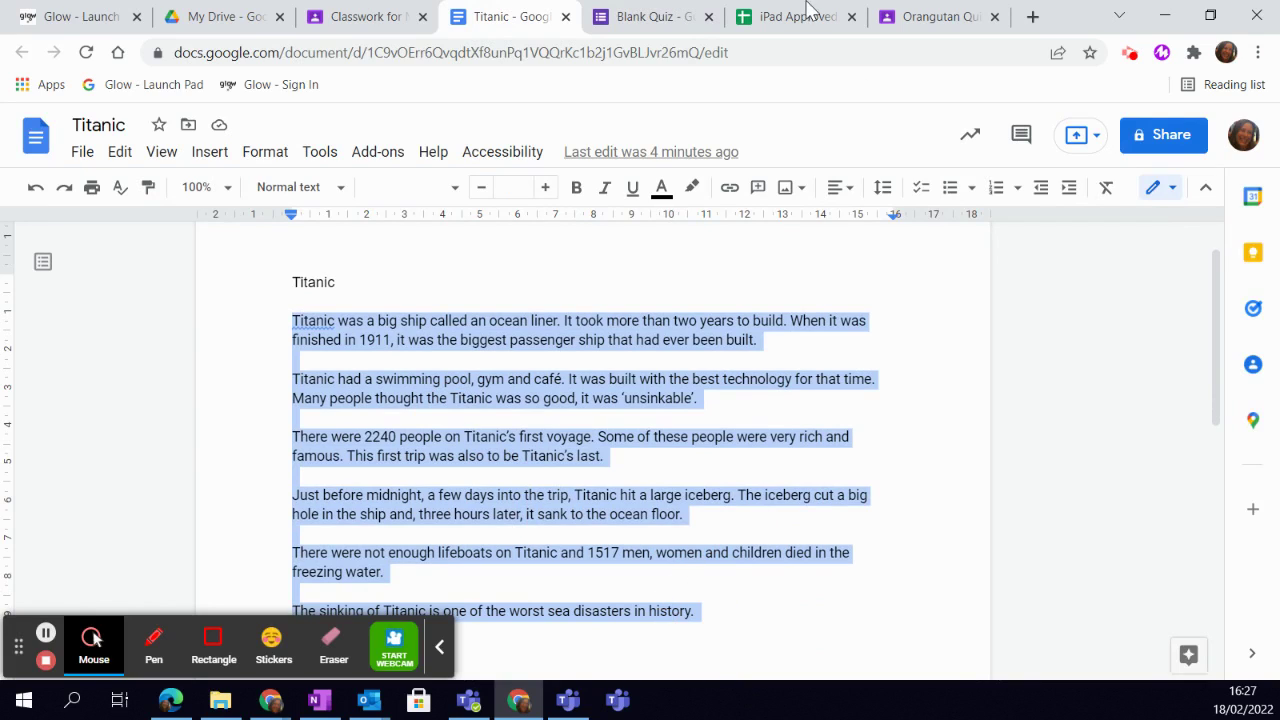
{"action": "left_click", "coordinate": [650, 18]}
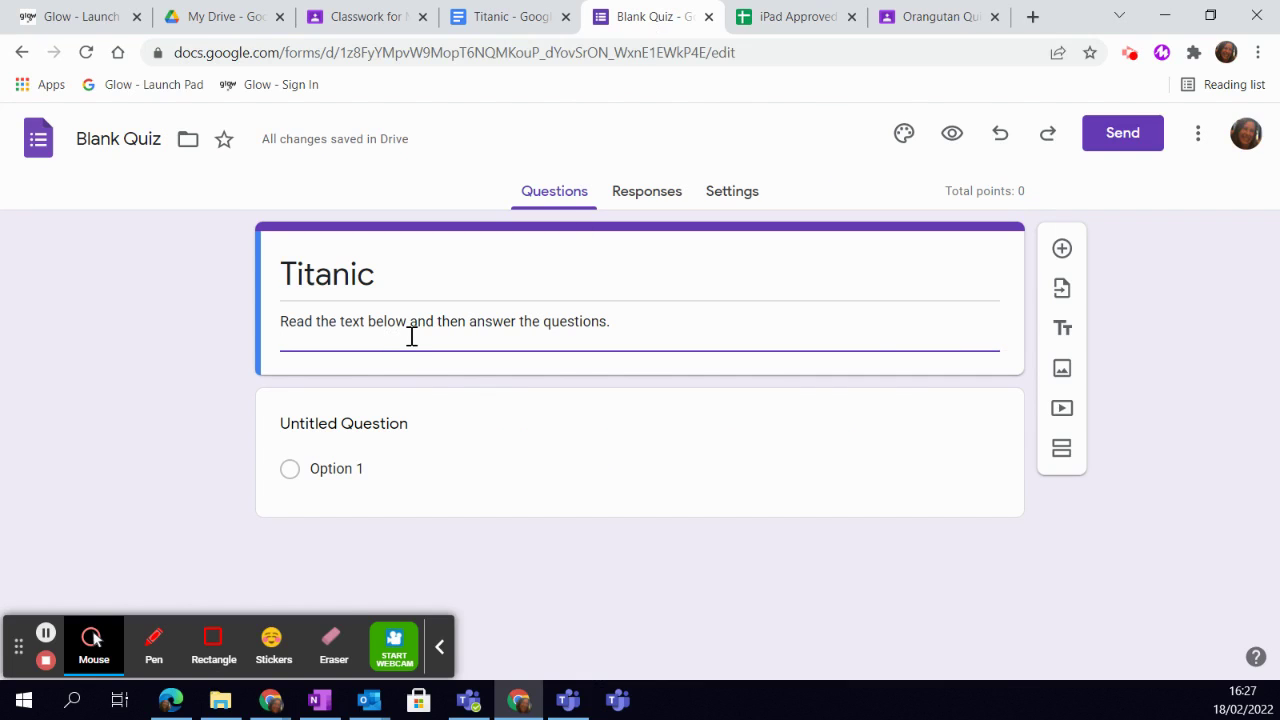
{"action": "key", "text": "ctrl+v"}
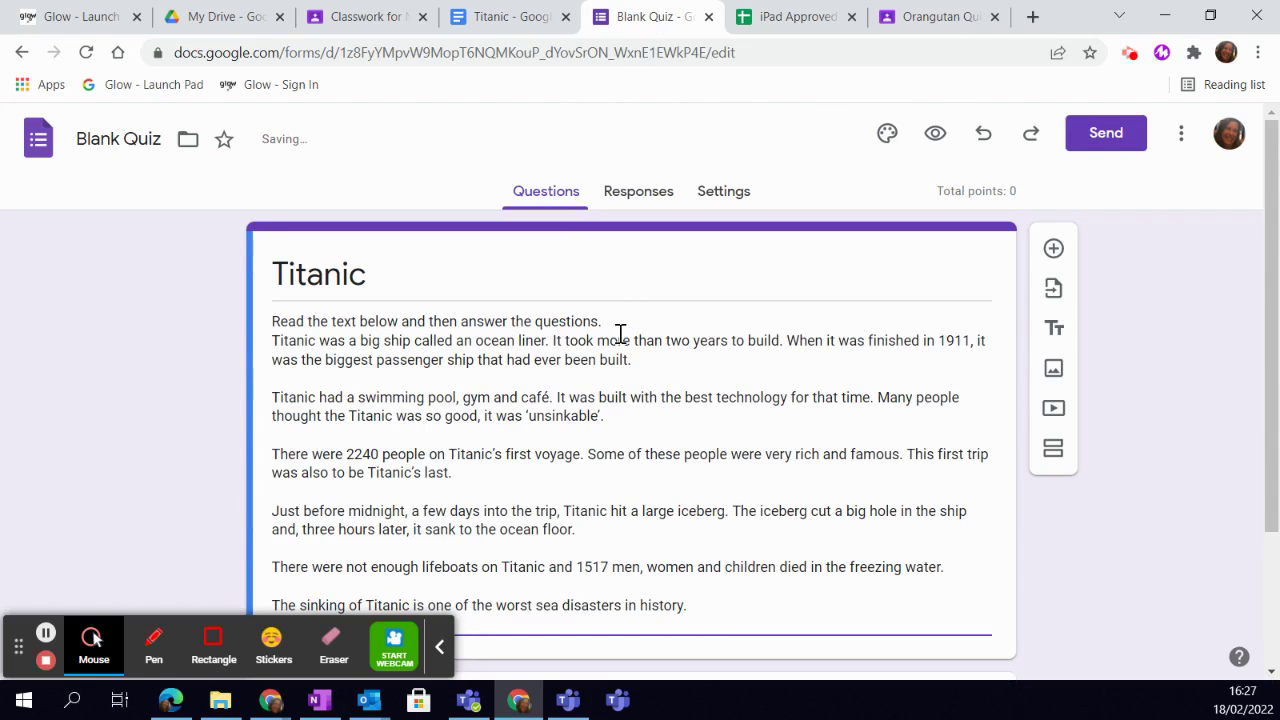
{"action": "left_click", "coordinate": [618, 329]}
{"action": "key", "text": "Return"}
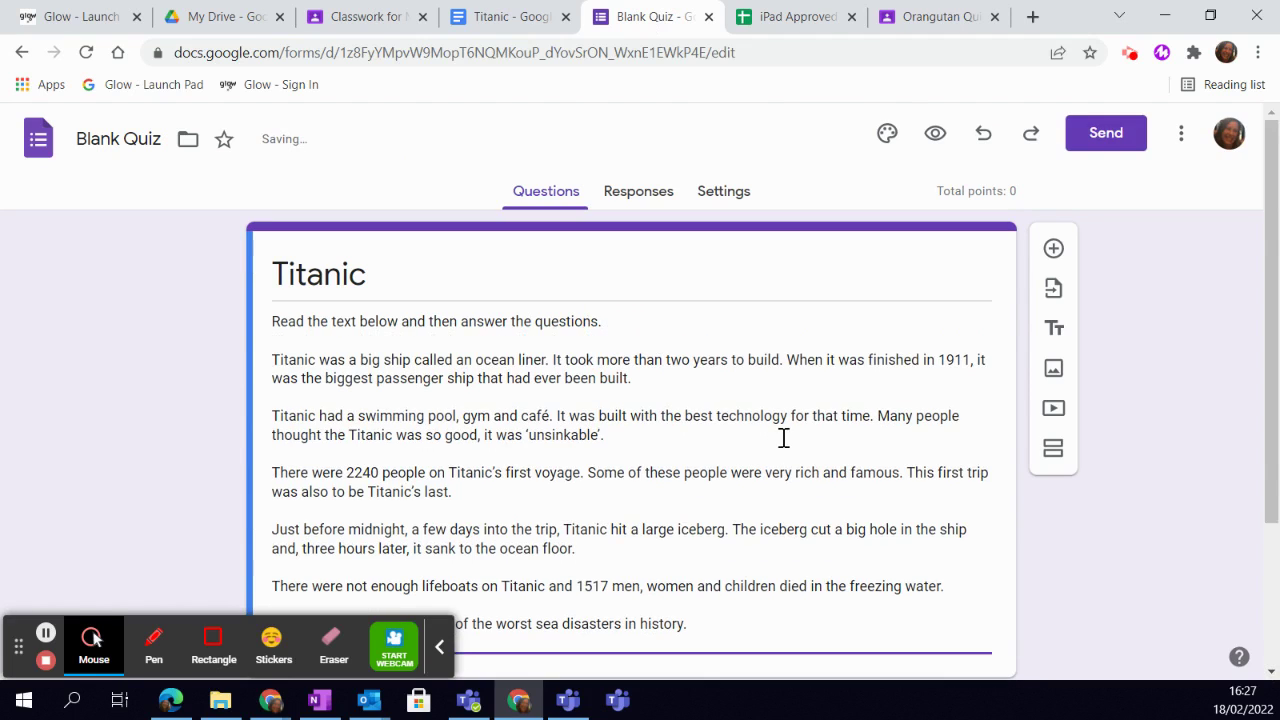
Replace the untitled question's text with "How long did it take to build the Titanic?"
{"action": "scroll", "coordinate": [784, 438], "scroll_direction": "down", "scroll_amount": 2}
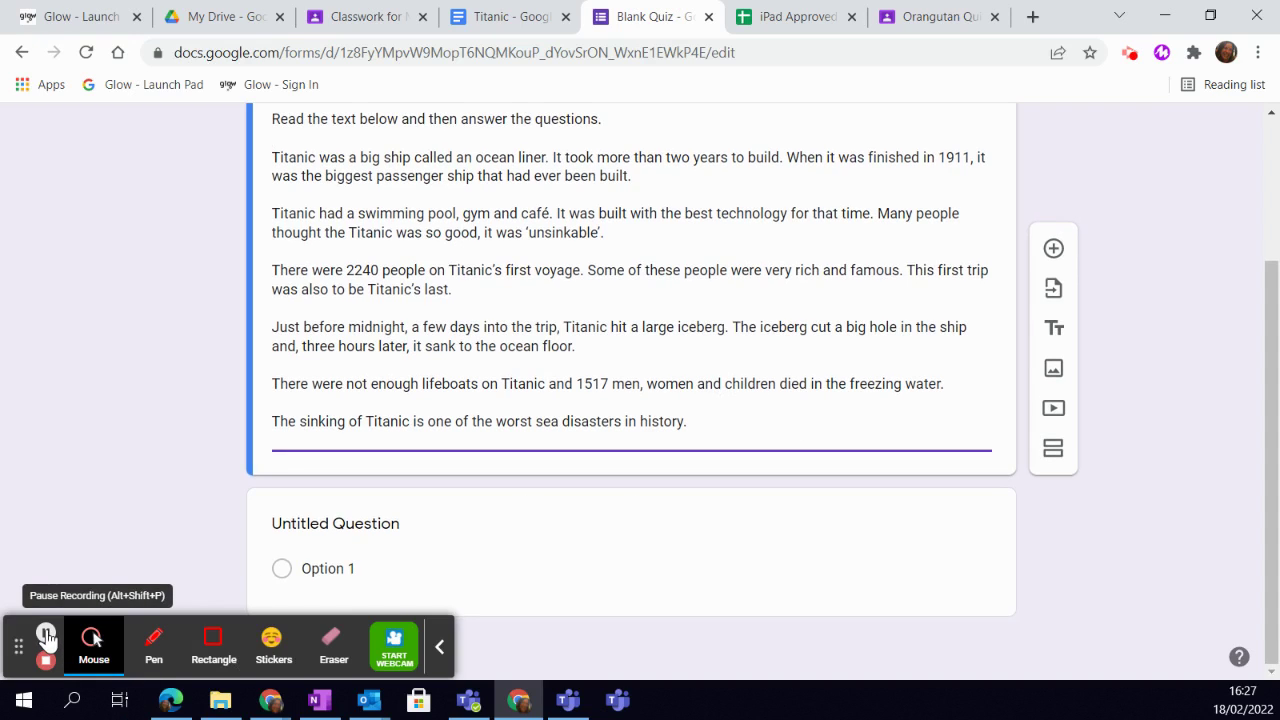
{"action": "left_click", "coordinate": [289, 562]}
{"action": "left_click", "coordinate": [350, 522]}
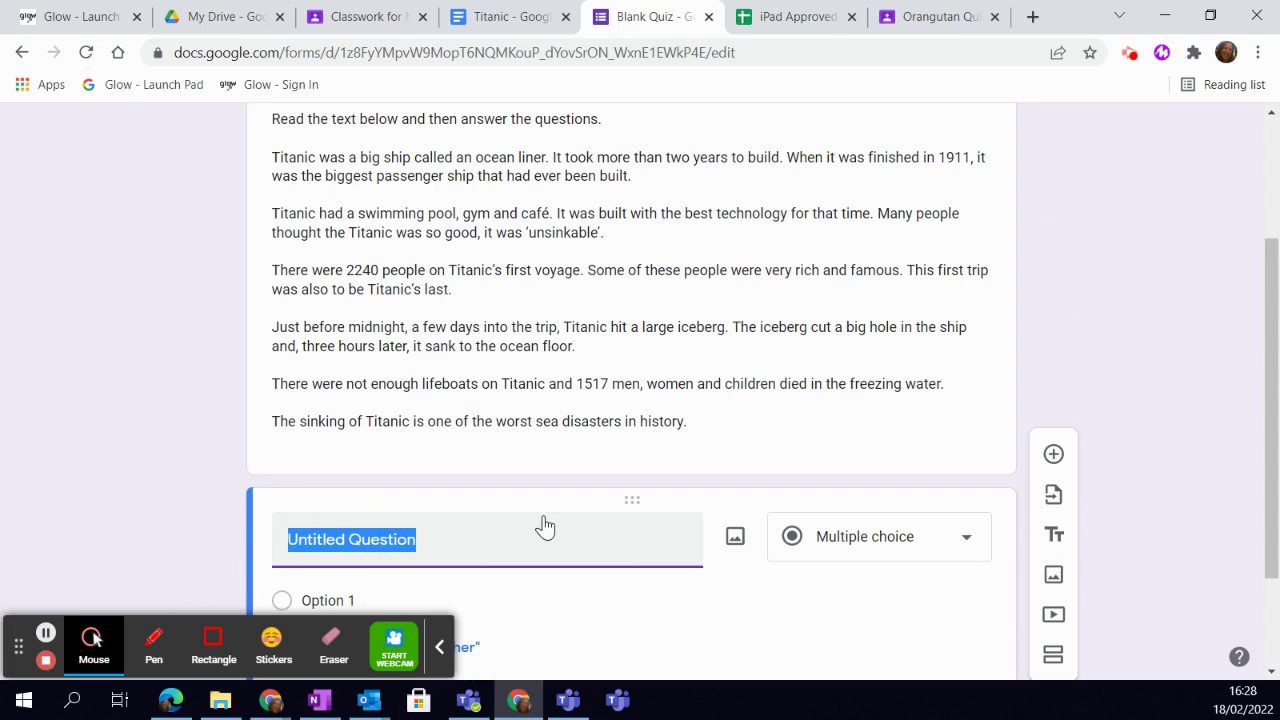
{"action": "type", "text": "How long did it take to build the Titanic?"}
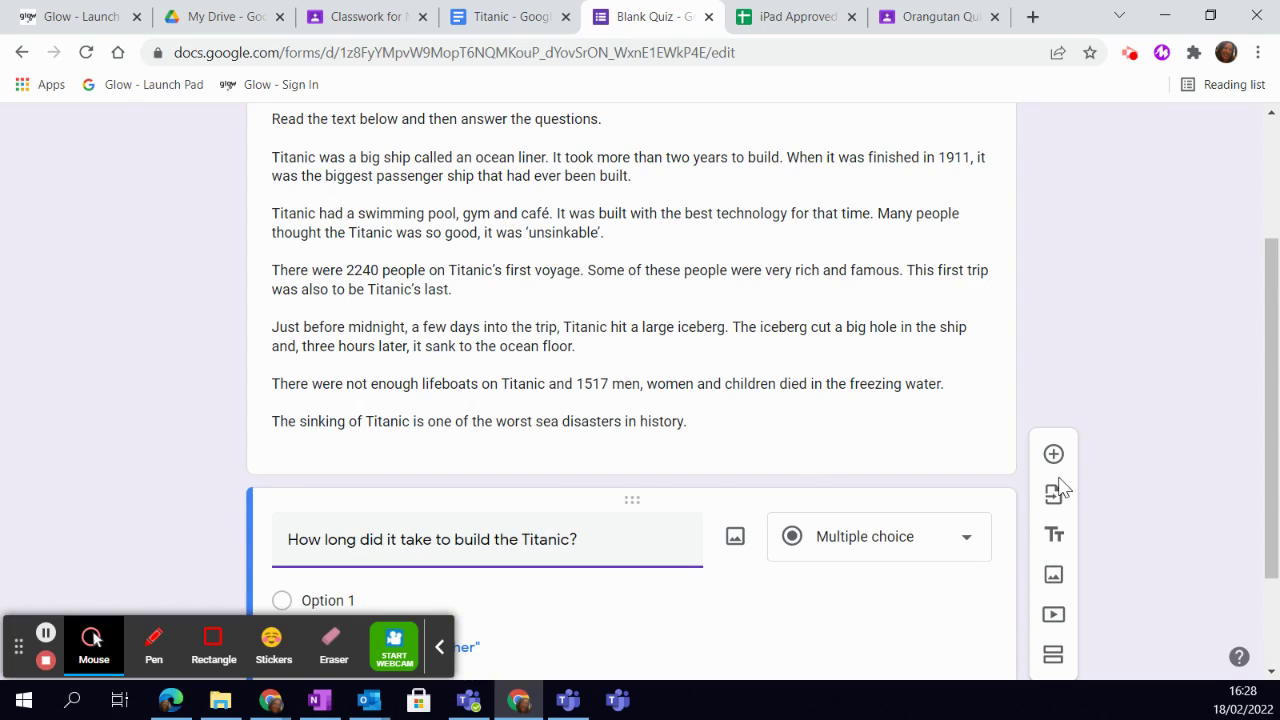
Add the answer options "Two years" and "Three years" beneath "18 months" in the multiple choice question
{"action": "scroll", "coordinate": [974, 433], "scroll_direction": "down", "scroll_amount": 2}
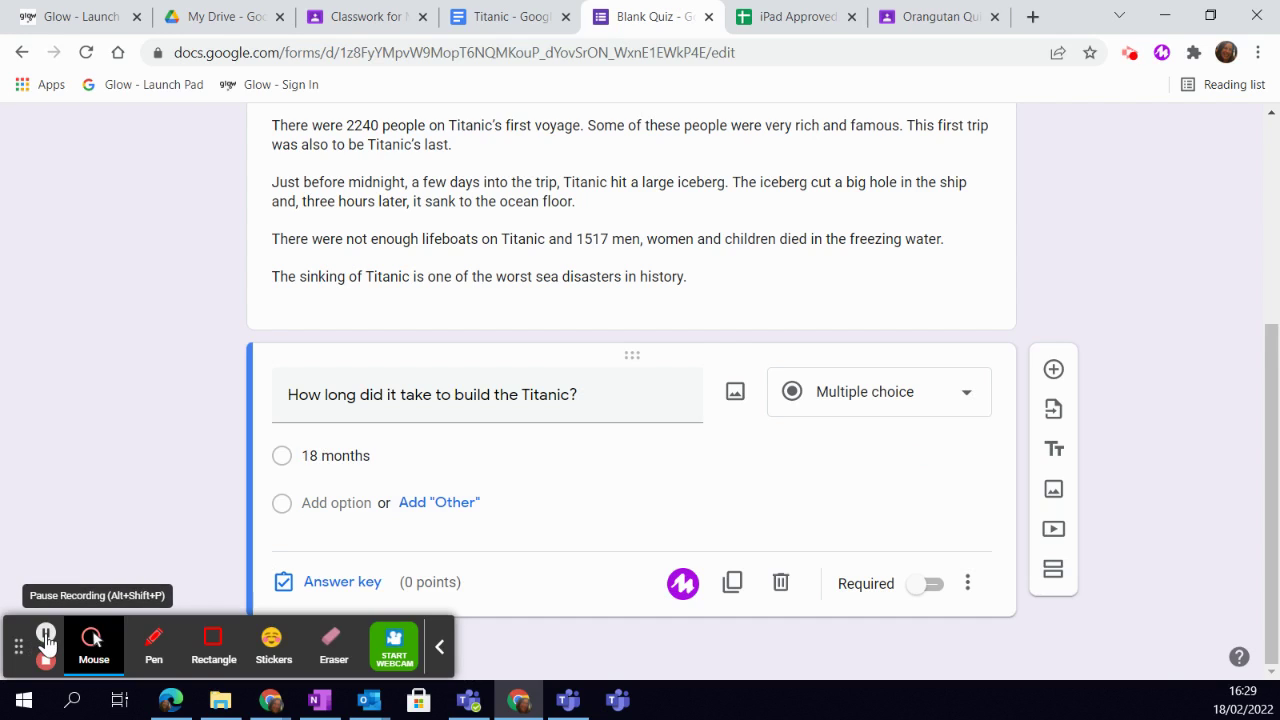
{"action": "left_click", "coordinate": [334, 503]}
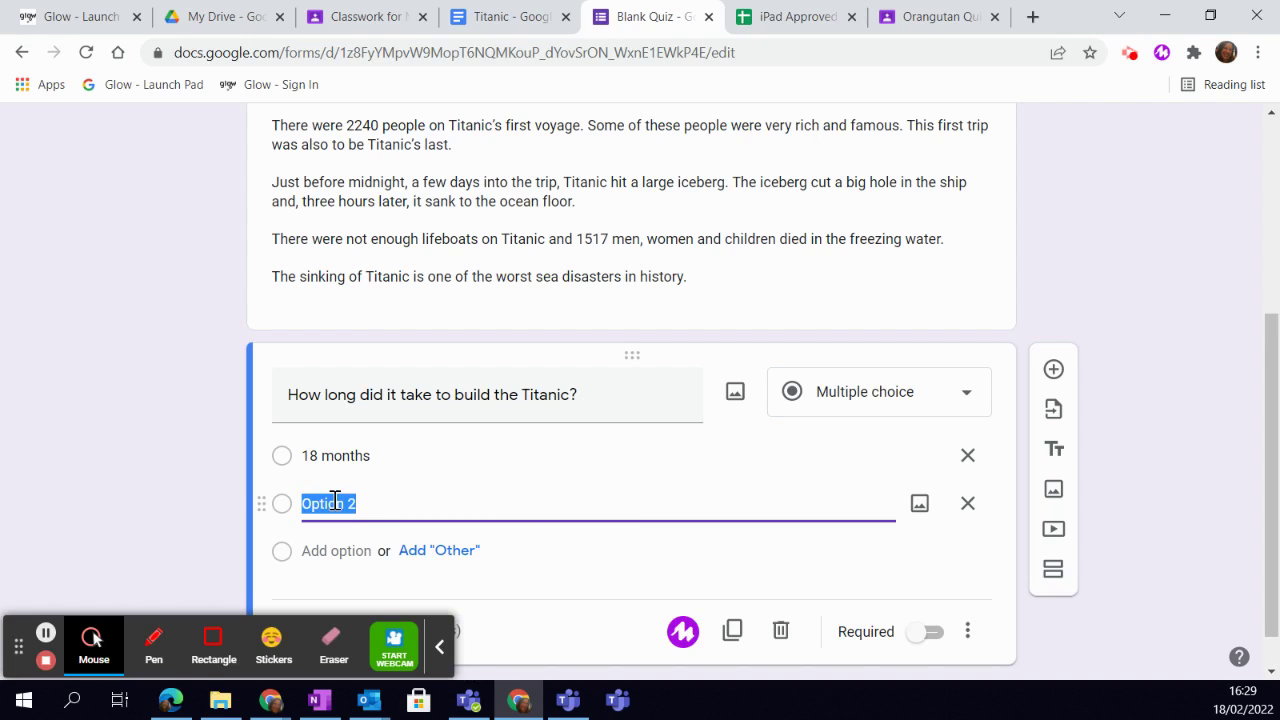
{"action": "type", "text": "Two years"}
{"action": "left_click", "coordinate": [323, 550]}
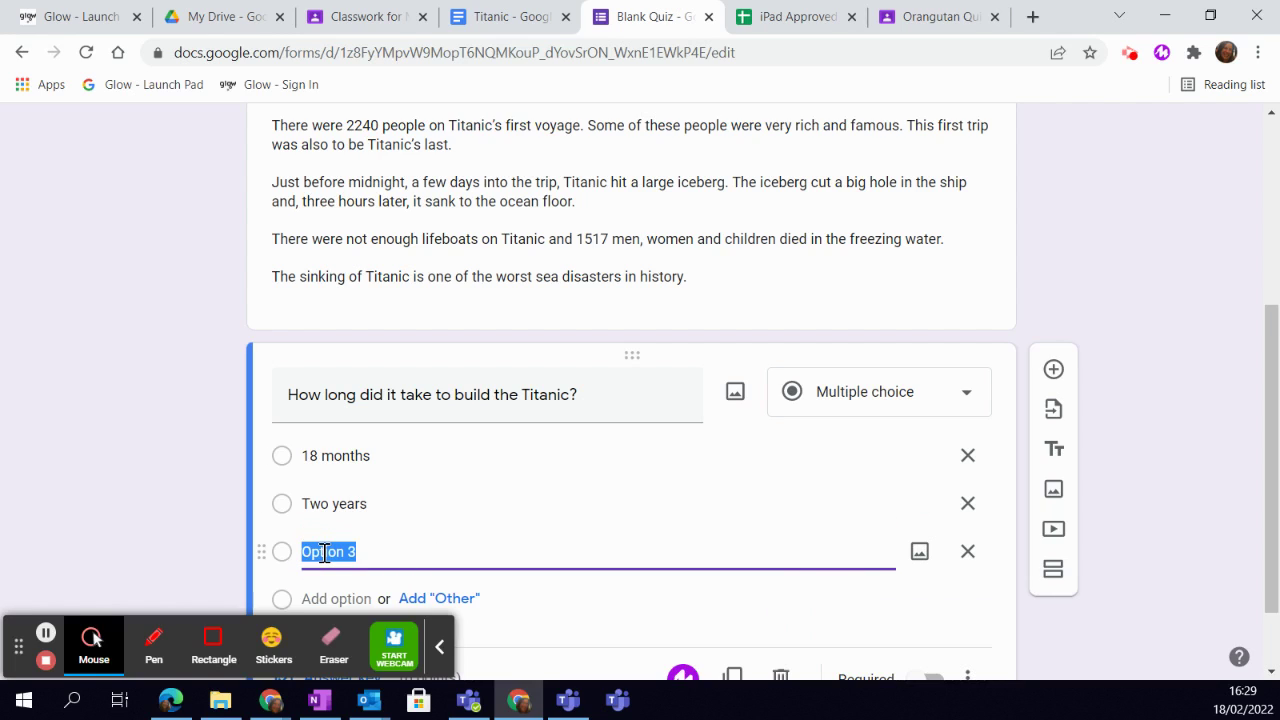
{"action": "type", "text": "Three years"}
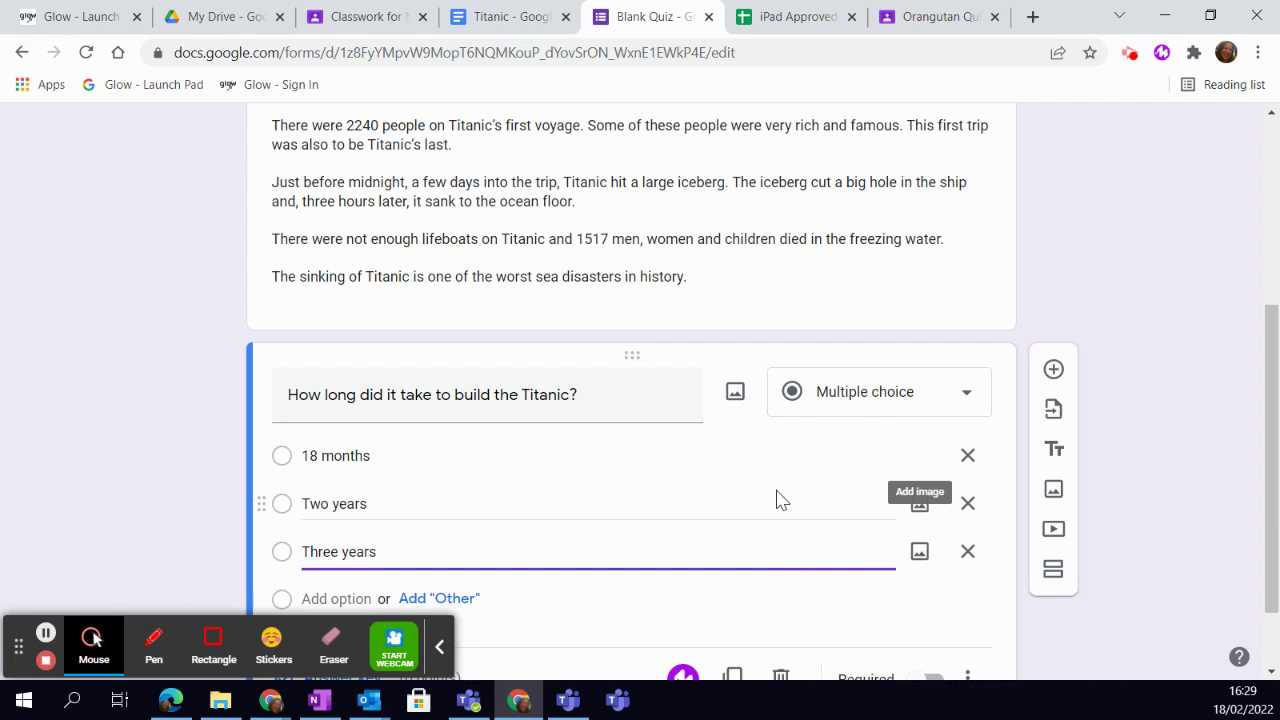
In the question's answer key, set the score to 5 points and mark "Two years" as the correct answer
{"action": "scroll", "coordinate": [729, 535], "scroll_direction": "down", "scroll_amount": 1}
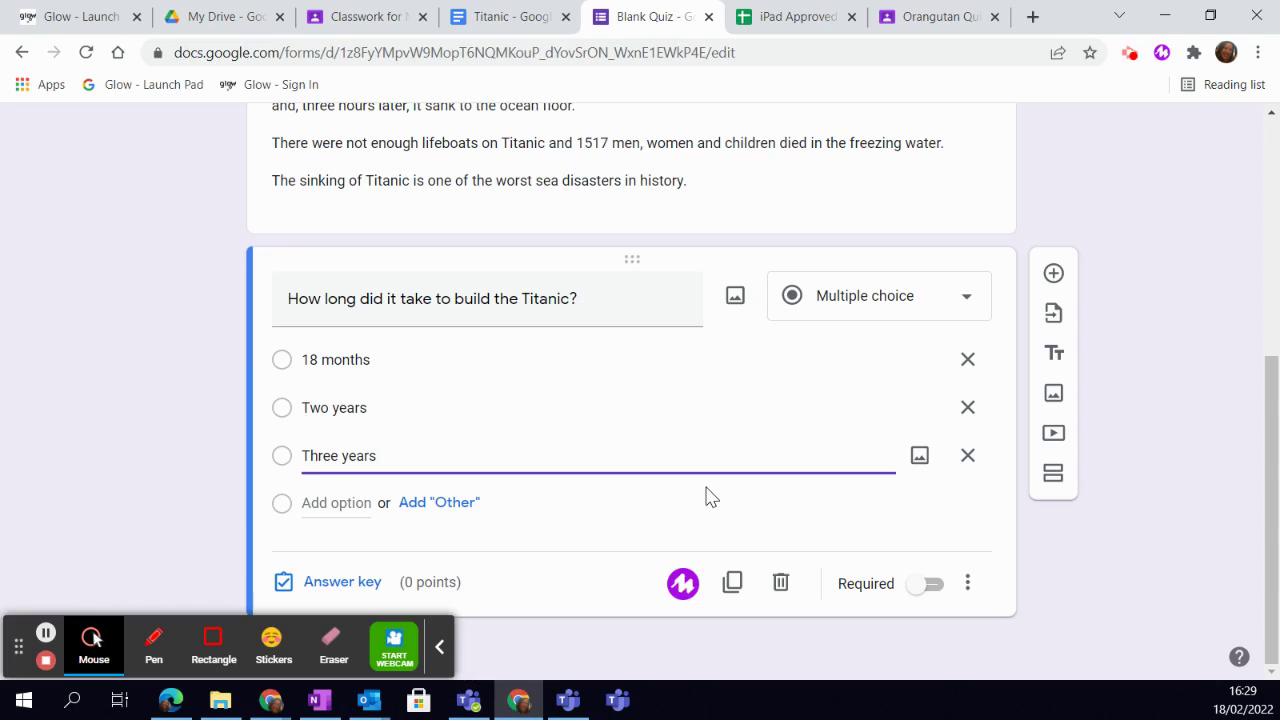
{"action": "left_click", "coordinate": [338, 583]}
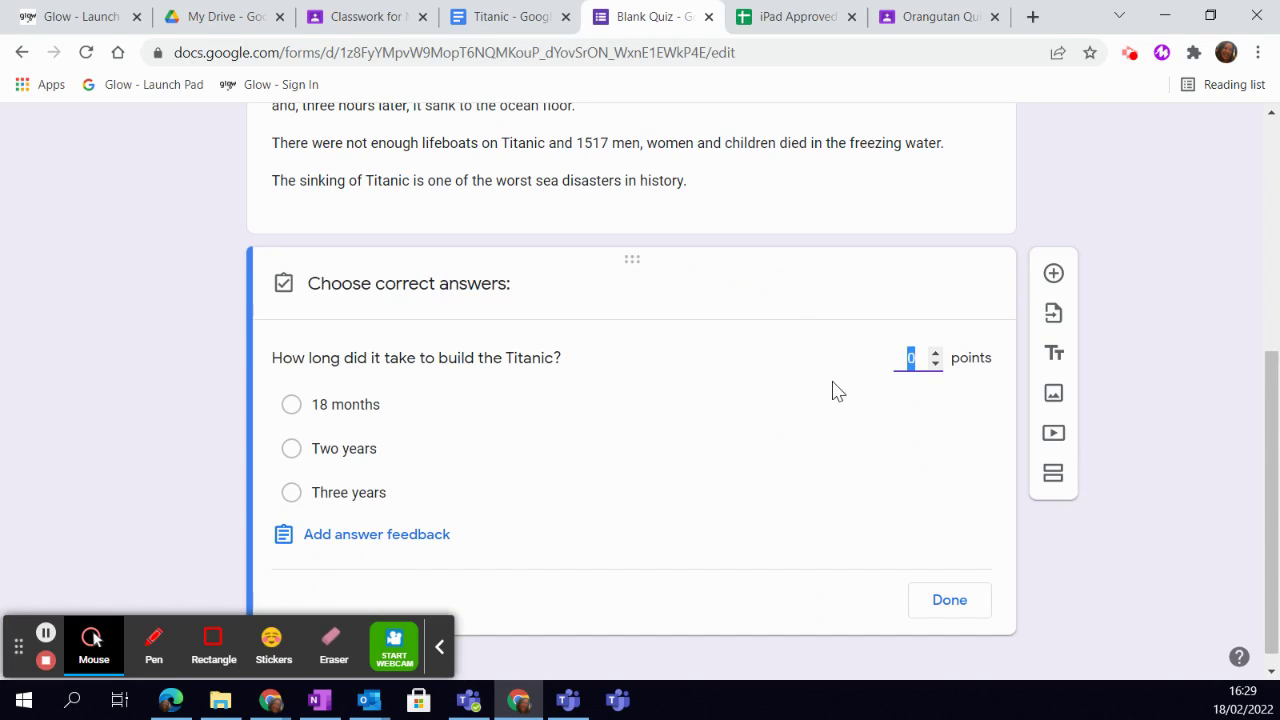
{"action": "left_click", "coordinate": [935, 353]}
{"action": "left_click", "coordinate": [935, 353]}
{"action": "left_click", "coordinate": [935, 353]}
{"action": "left_click", "coordinate": [935, 353]}
{"action": "left_click", "coordinate": [263, 523]}
{"action": "left_click", "coordinate": [292, 455]}
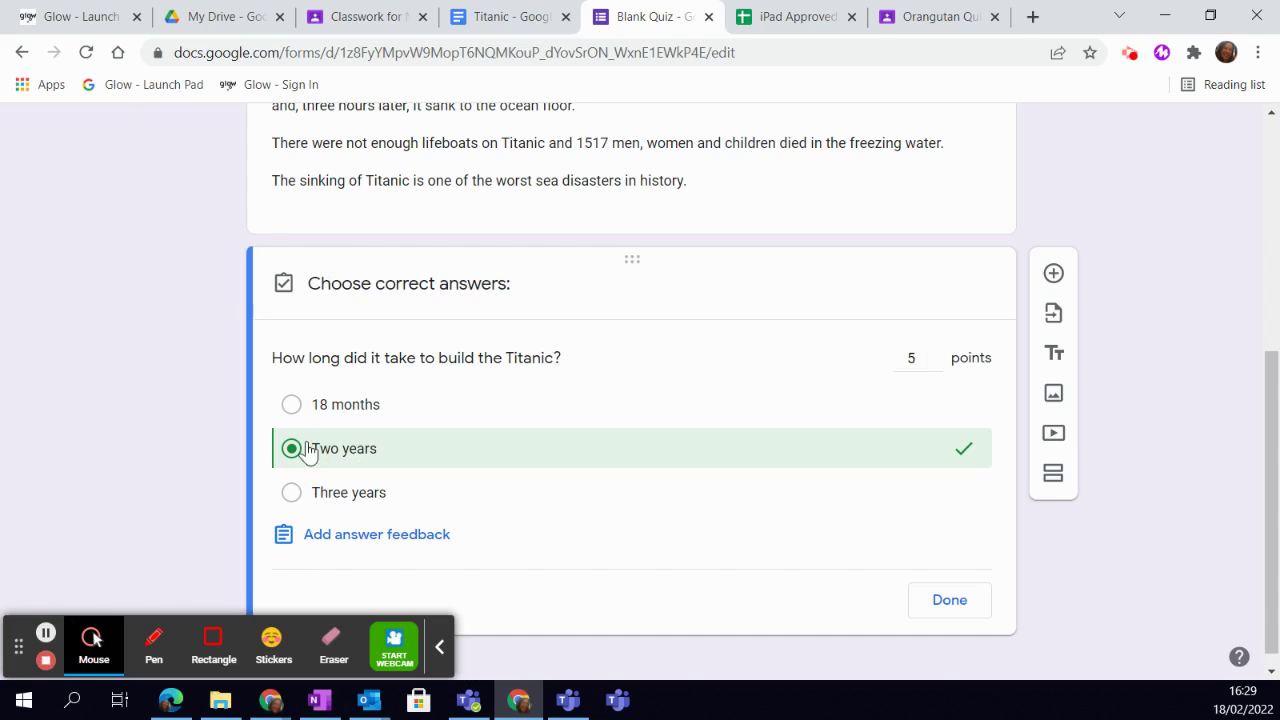
Add and save the feedback "Nope! Try again. Remember to scan the passage." for incorrect answers
{"action": "left_click", "coordinate": [427, 541]}
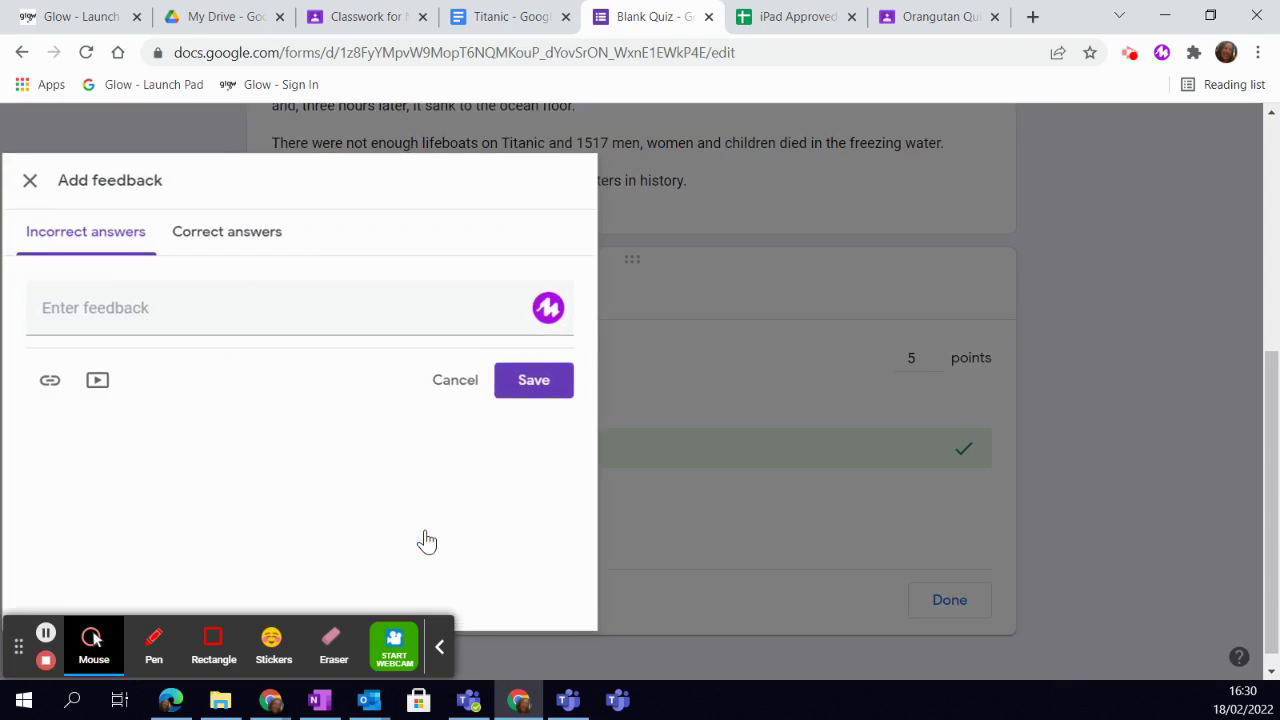
{"action": "left_click", "coordinate": [100, 305]}
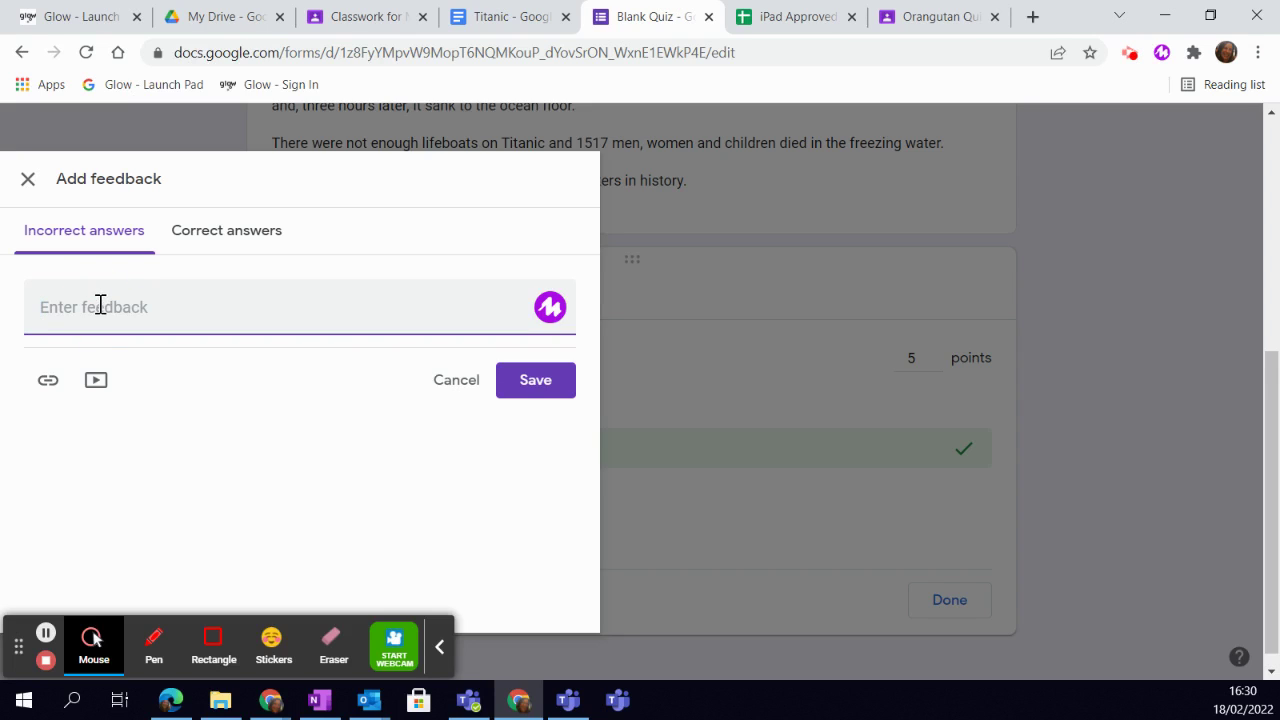
{"action": "type", "text": "Nope"}
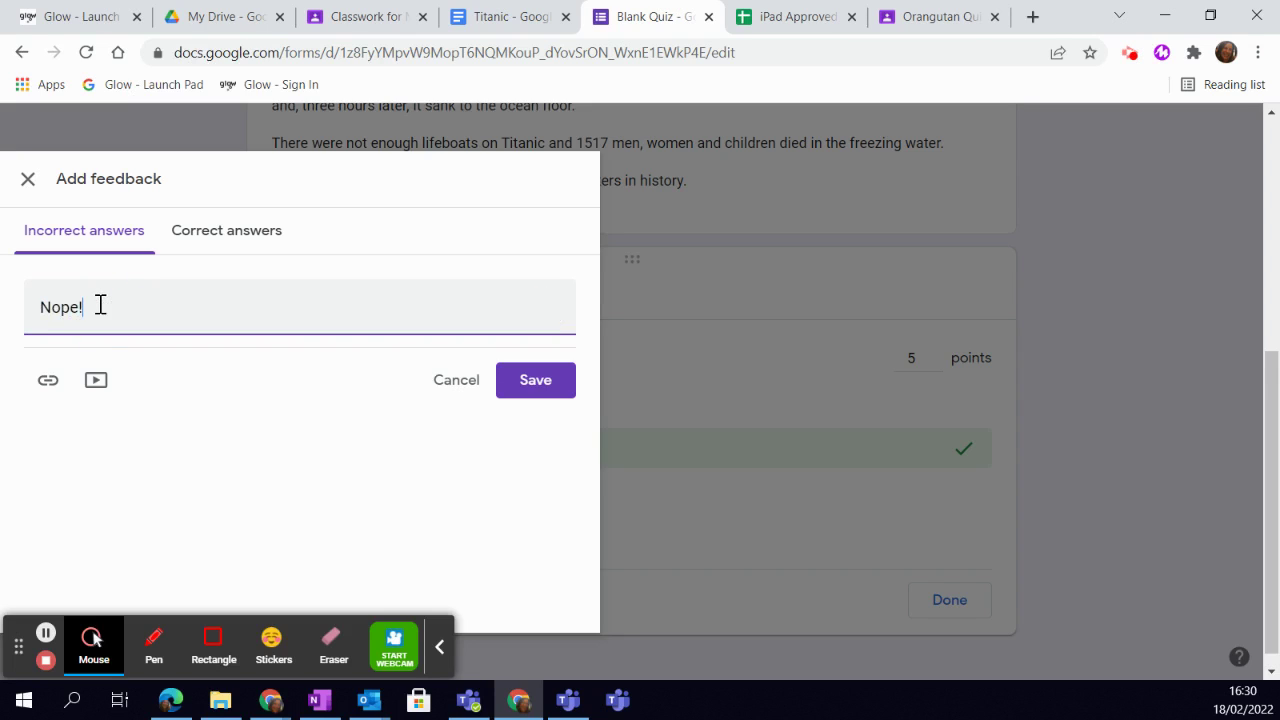
{"action": "type", "text": "! Try again. Remember to s"}
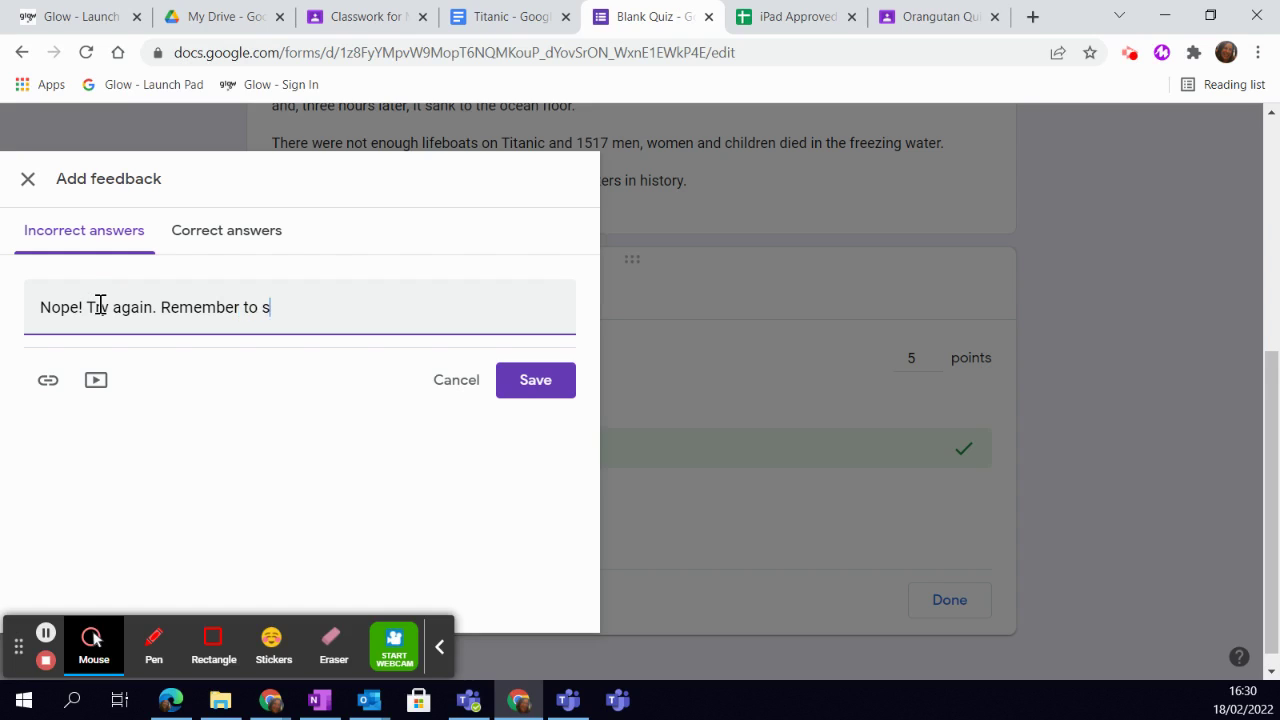
{"action": "type", "text": "can the passage."}
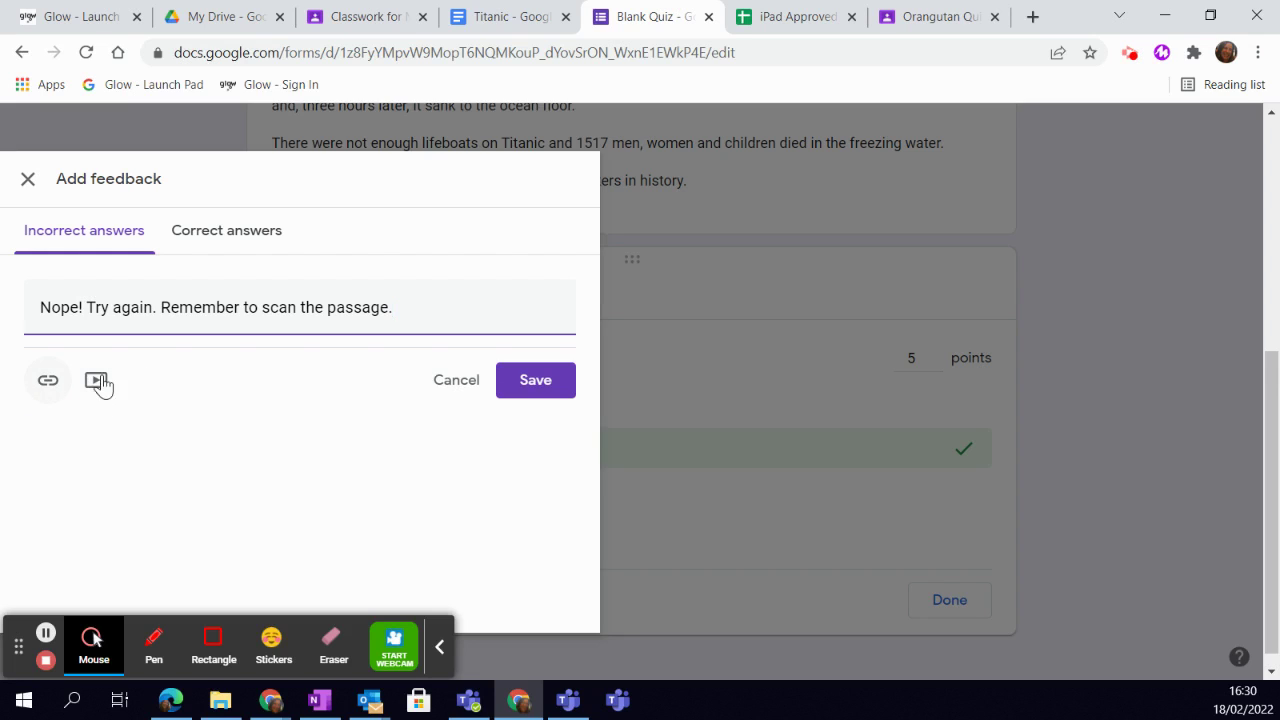
{"action": "left_click", "coordinate": [550, 395]}
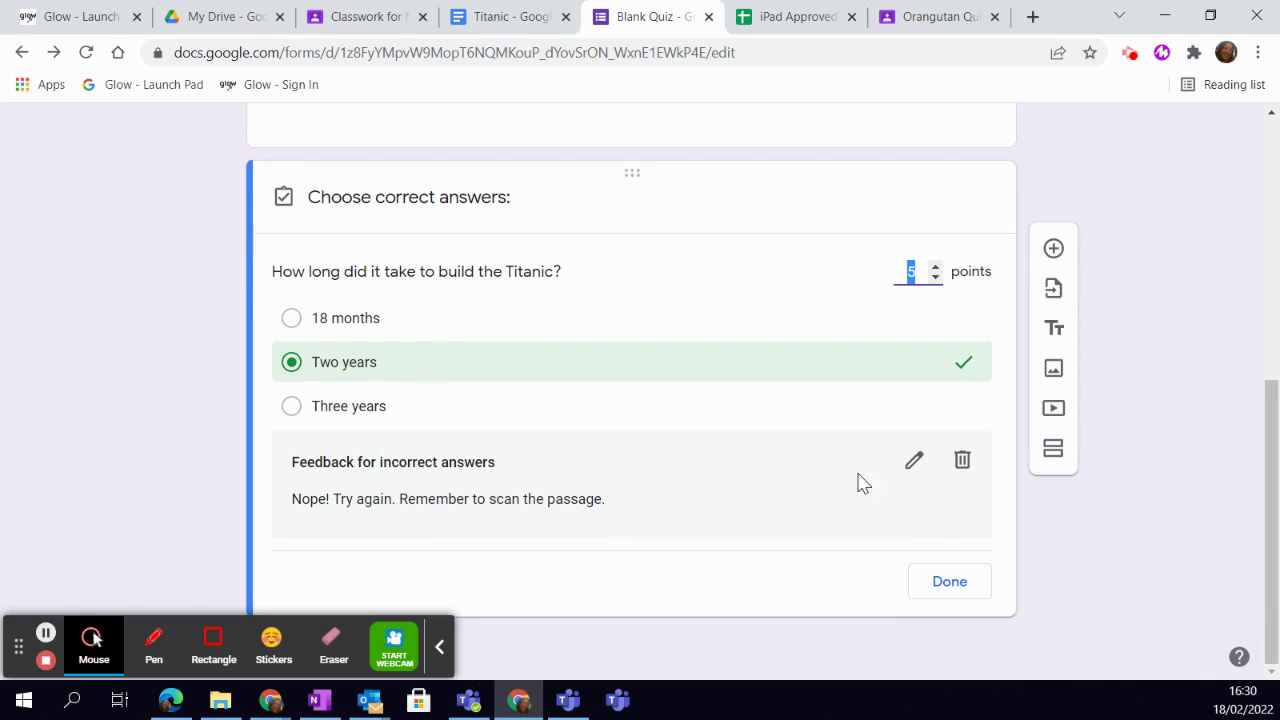
Add and save the feedback "Well done! You used your scanning skills." for correct answers to the Titanic build-time question
{"action": "left_click", "coordinate": [915, 462]}
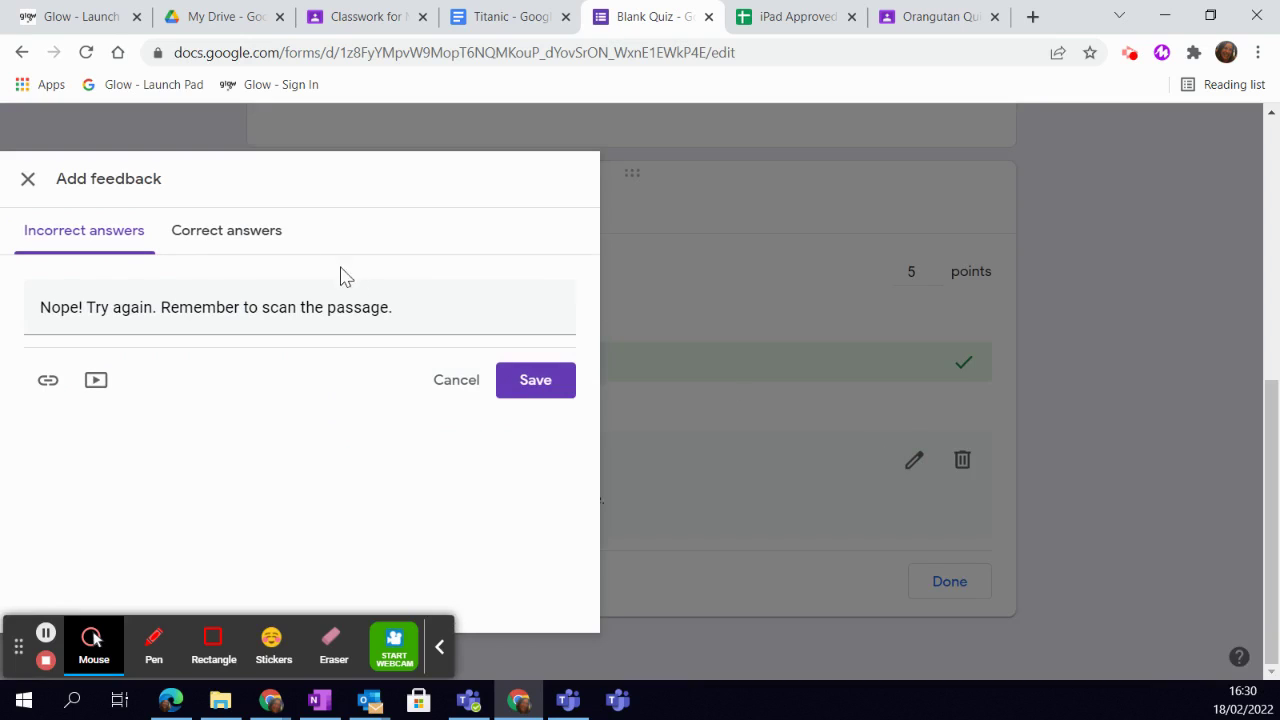
{"action": "left_click", "coordinate": [251, 240]}
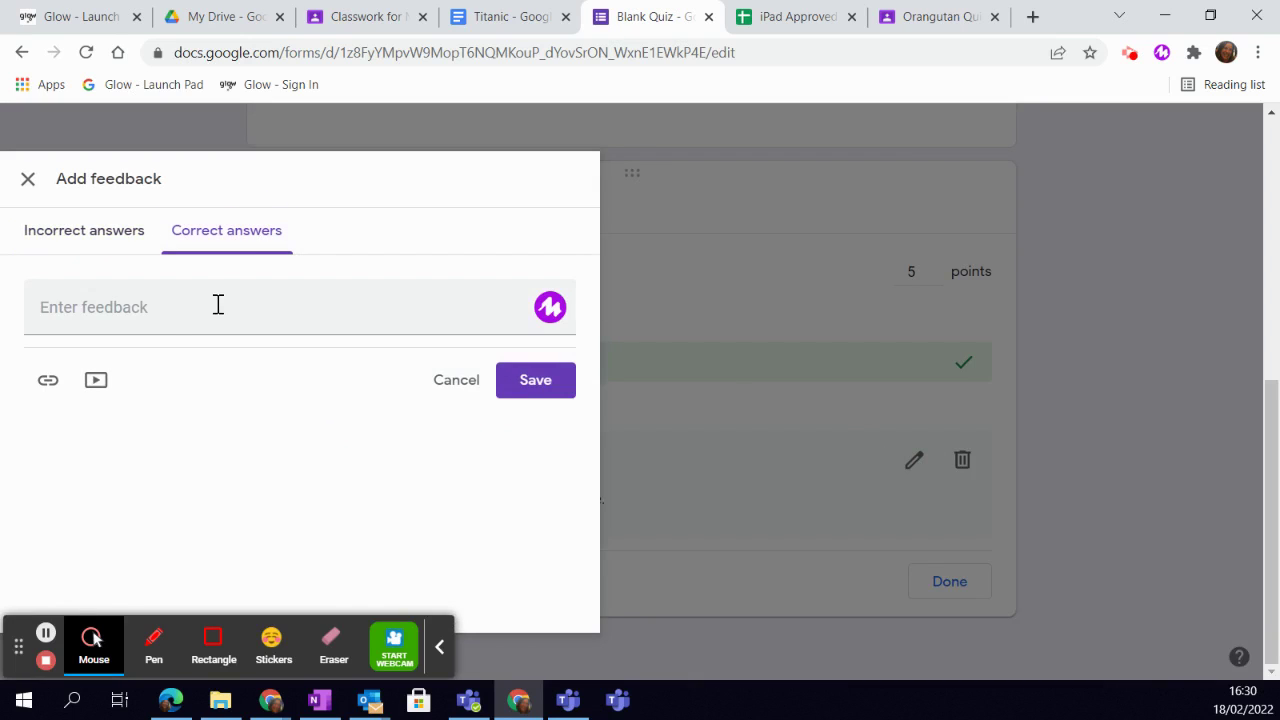
{"action": "left_click", "coordinate": [142, 312]}
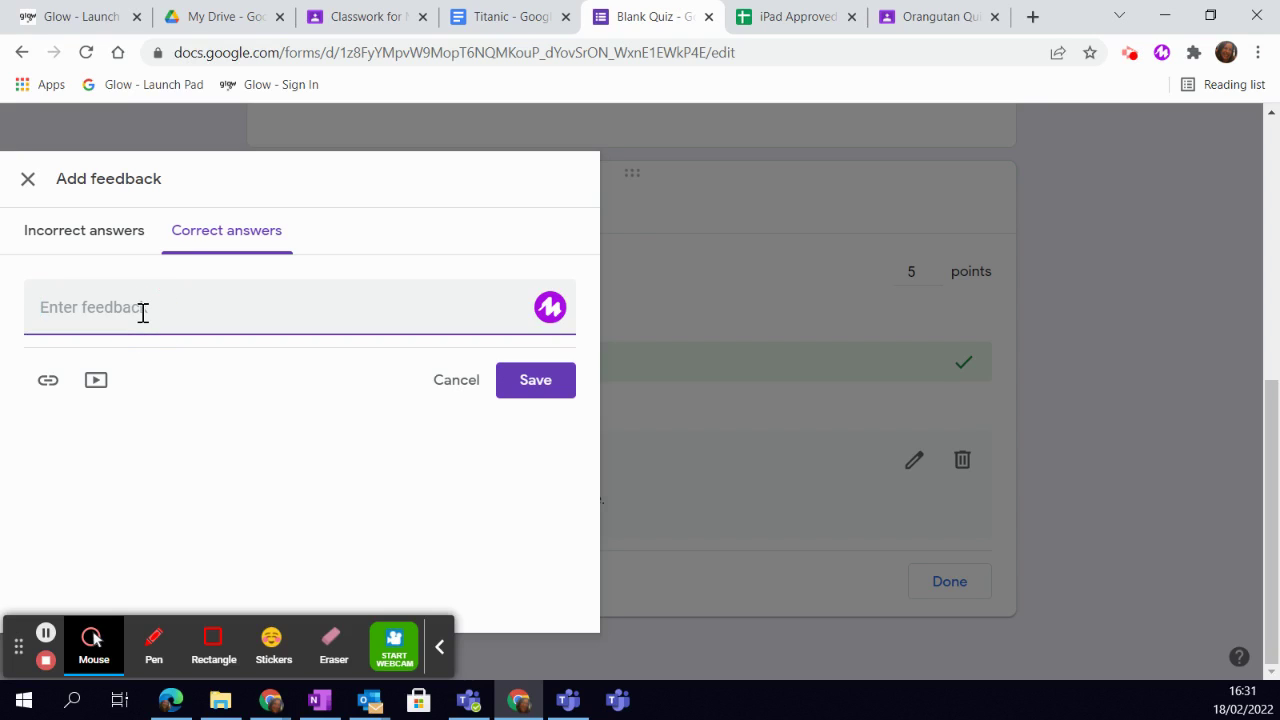
{"action": "type", "text": "Well done"}
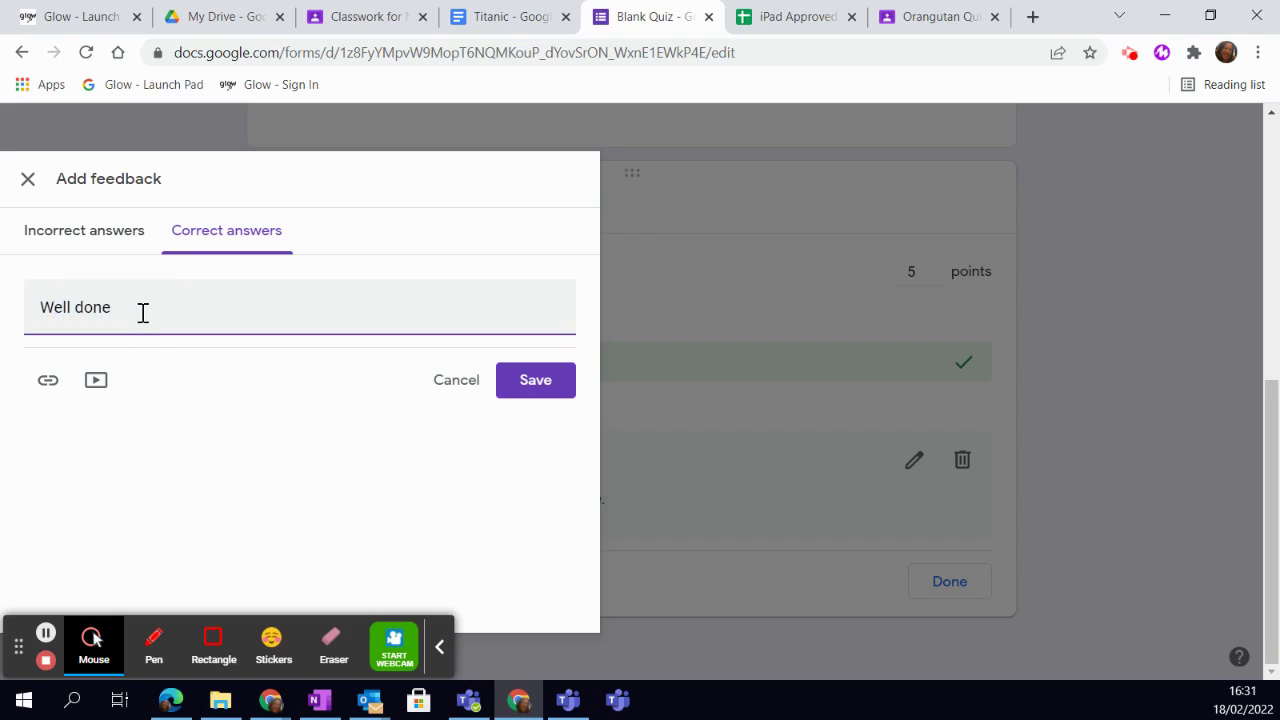
{"action": "type", "text": "! You used your scanning skills."}
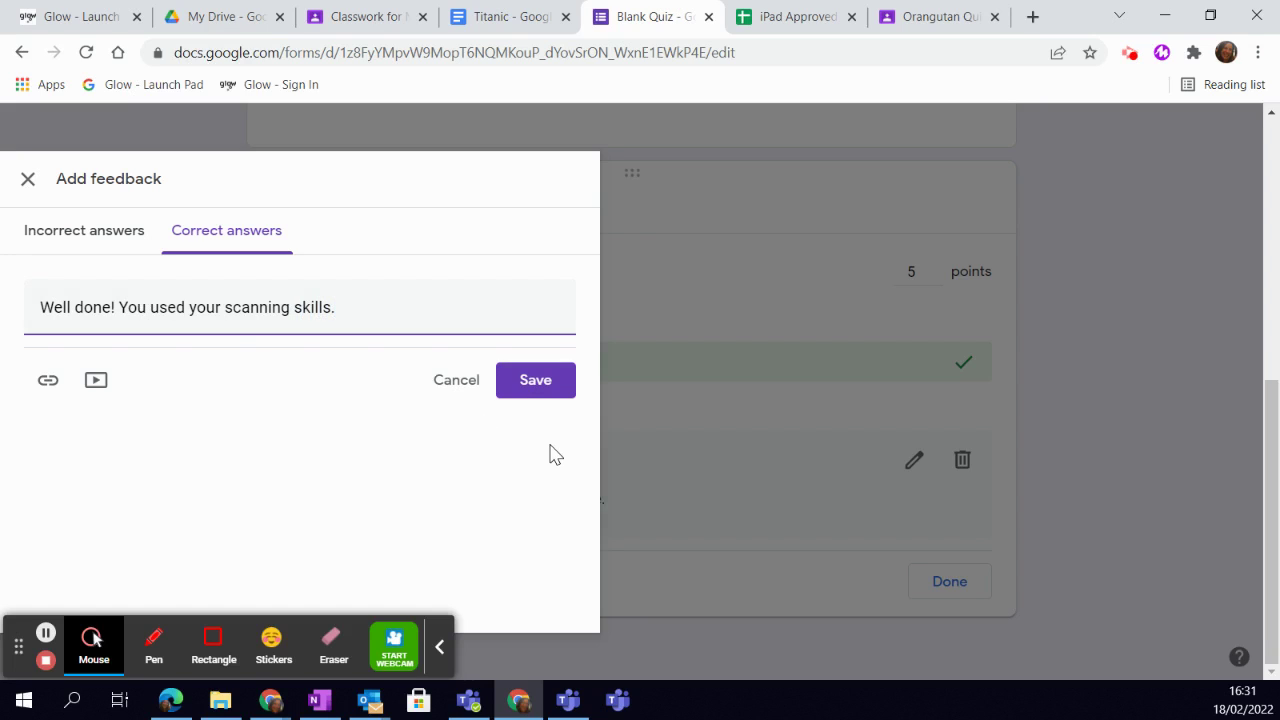
{"action": "left_click", "coordinate": [548, 382]}
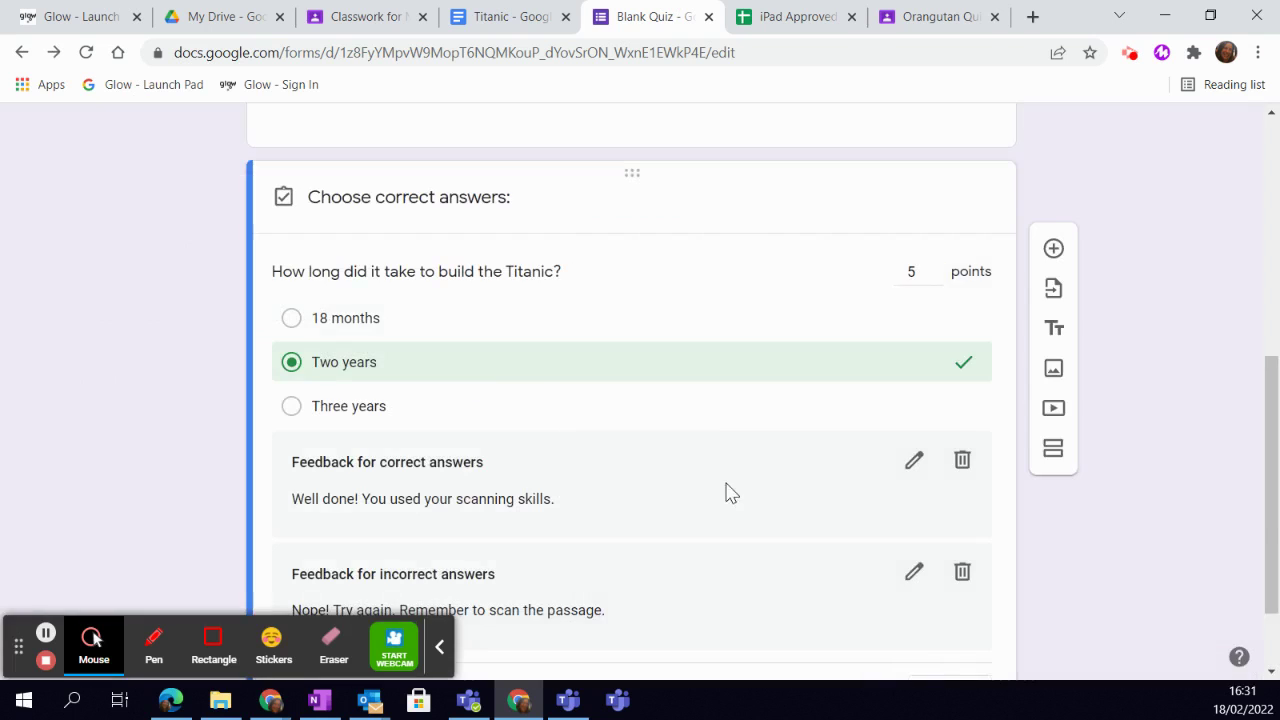
Finish the build-time question's answer key and add a new blank question below it
{"action": "scroll", "coordinate": [749, 340], "scroll_direction": "down", "scroll_amount": 1}
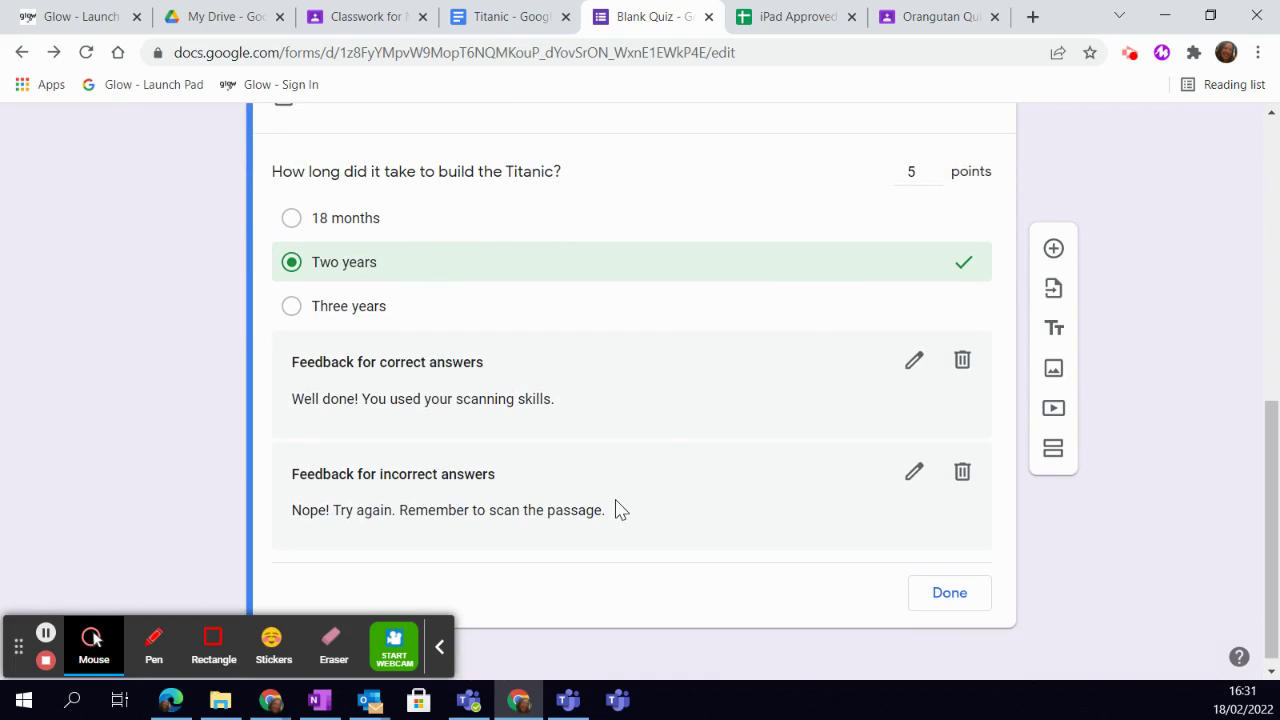
{"action": "left_click", "coordinate": [950, 594]}
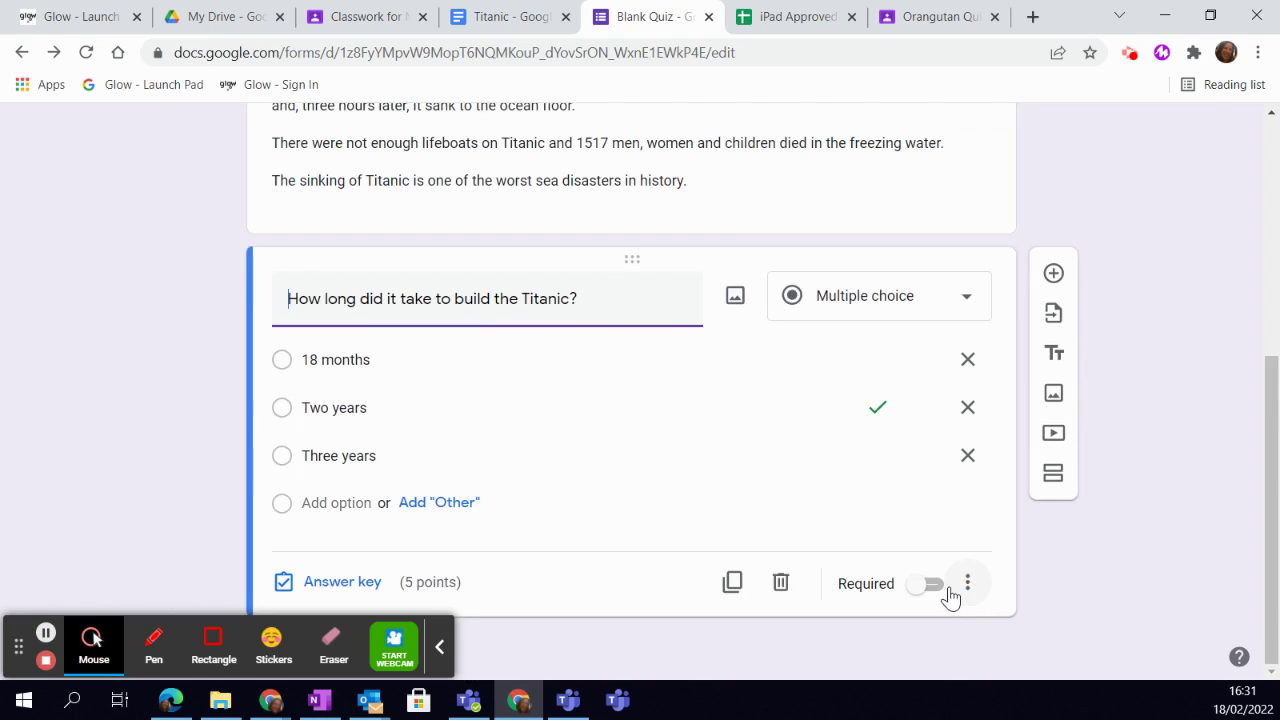
{"action": "left_click", "coordinate": [1056, 276]}
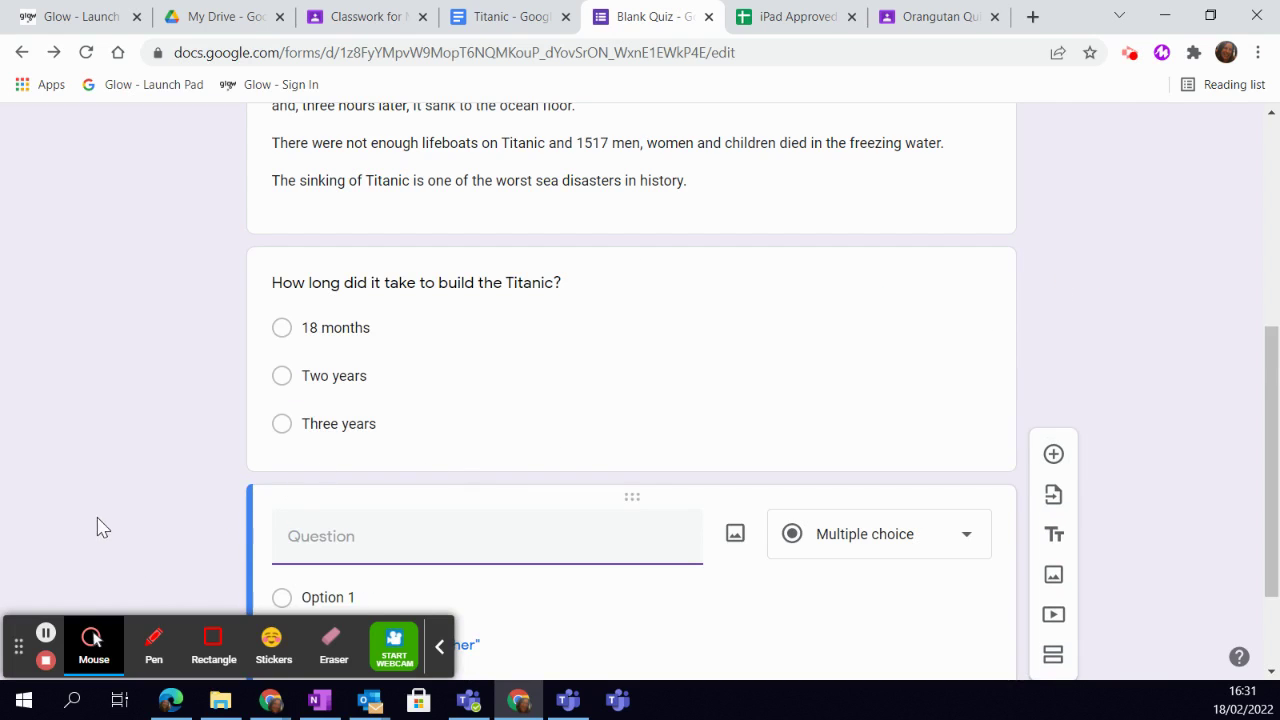
{"action": "left_click", "coordinate": [45, 634]}
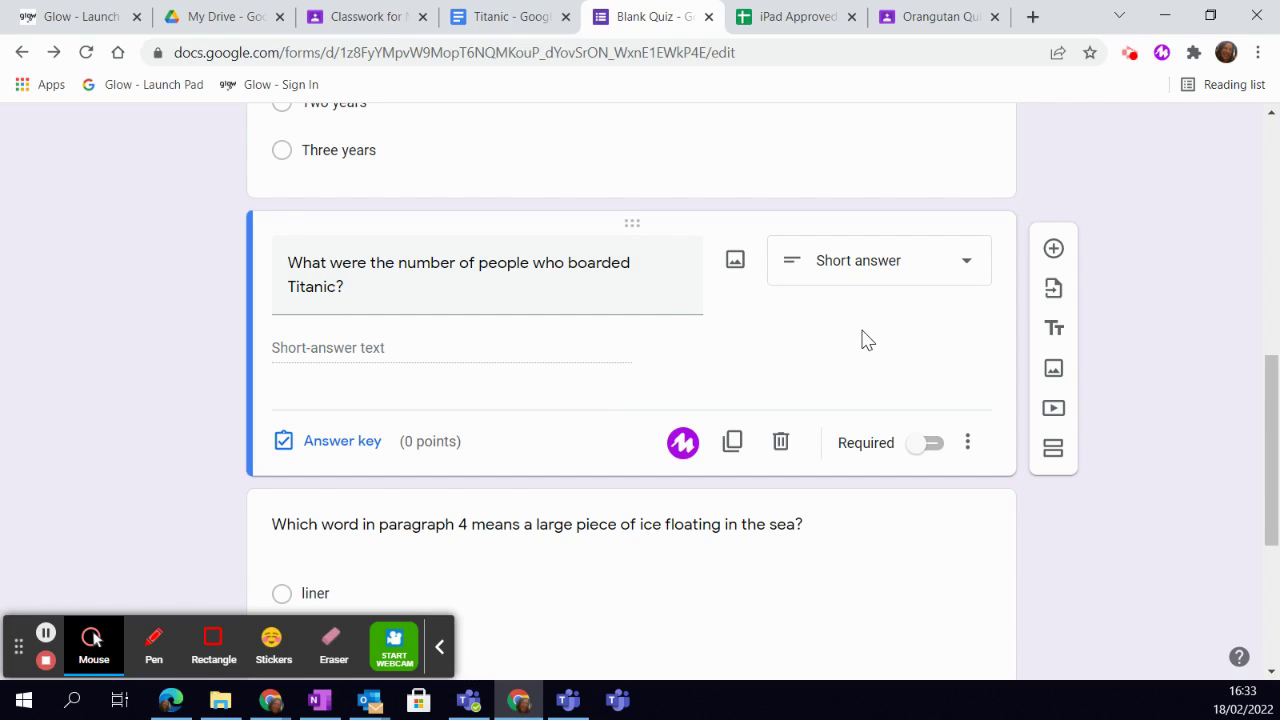
In the answer key of the short answer question about people who boarded Titanic, enter 1203 as a correct answer
{"action": "left_click", "coordinate": [345, 441]}
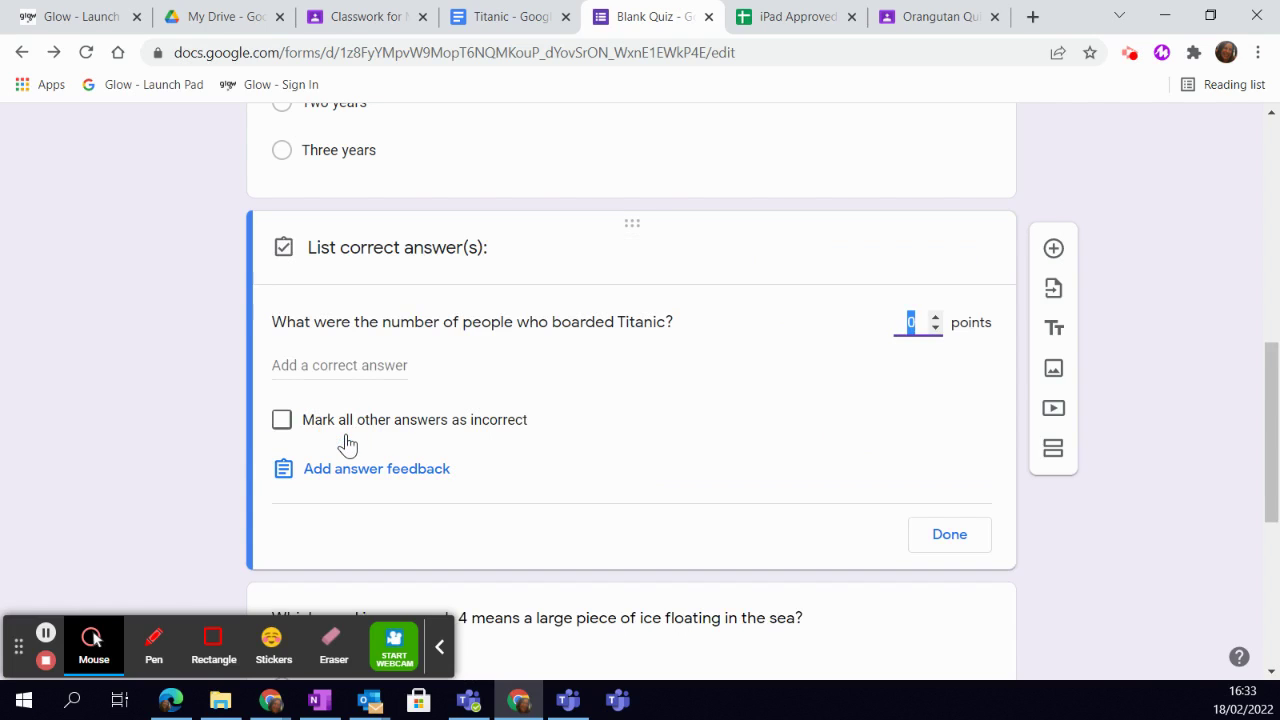
{"action": "left_click", "coordinate": [341, 365]}
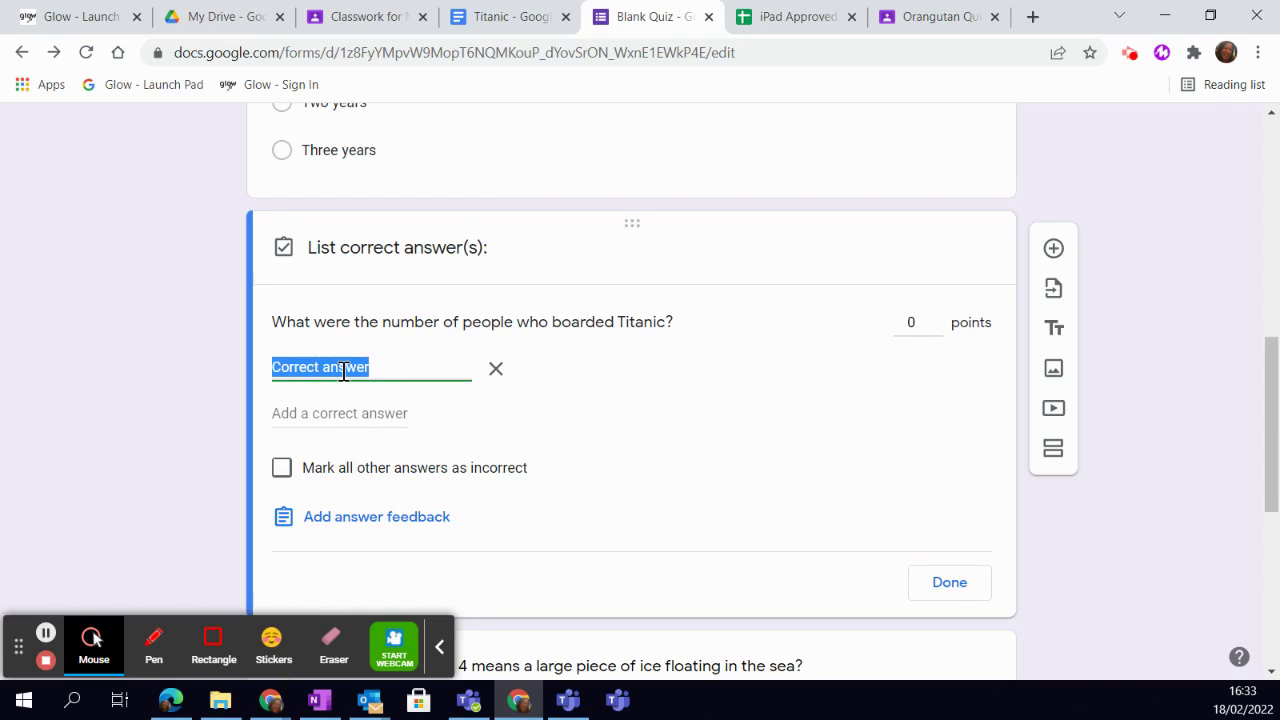
{"action": "type", "text": "1203"}
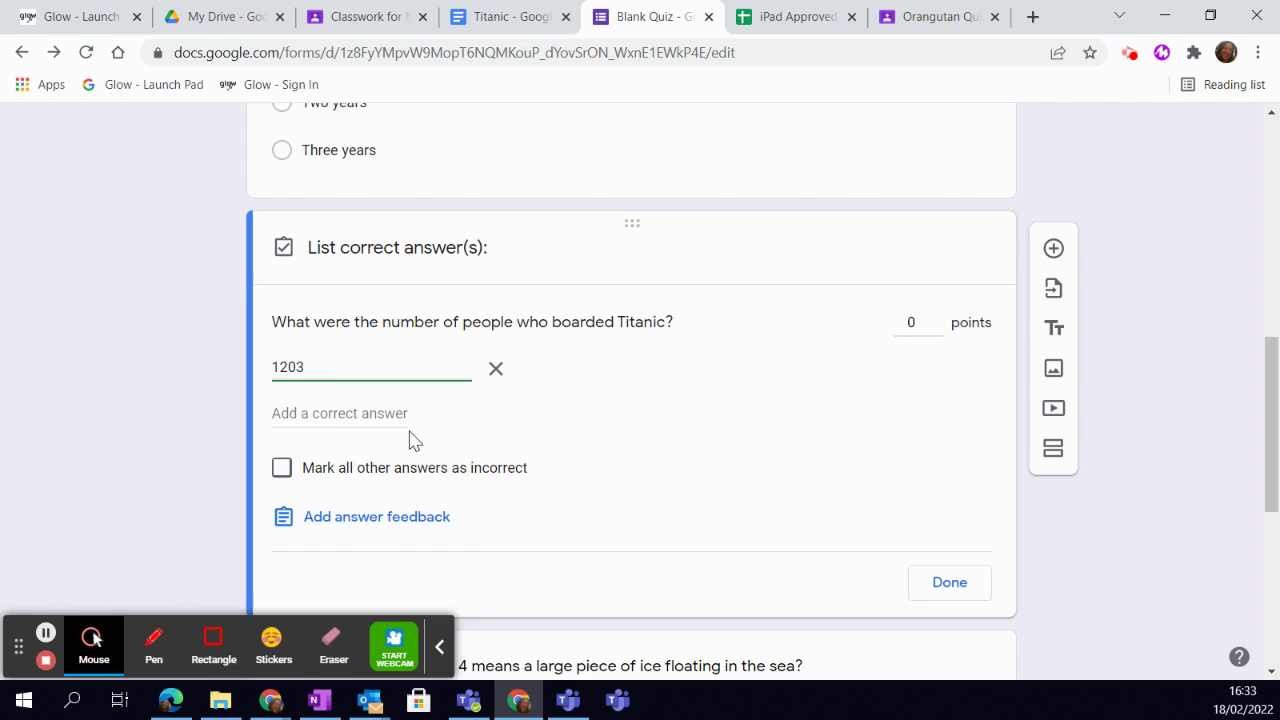
Add and save the answer feedback "Well done!" for the boarding question and finish its answer key
{"action": "left_click", "coordinate": [340, 521]}
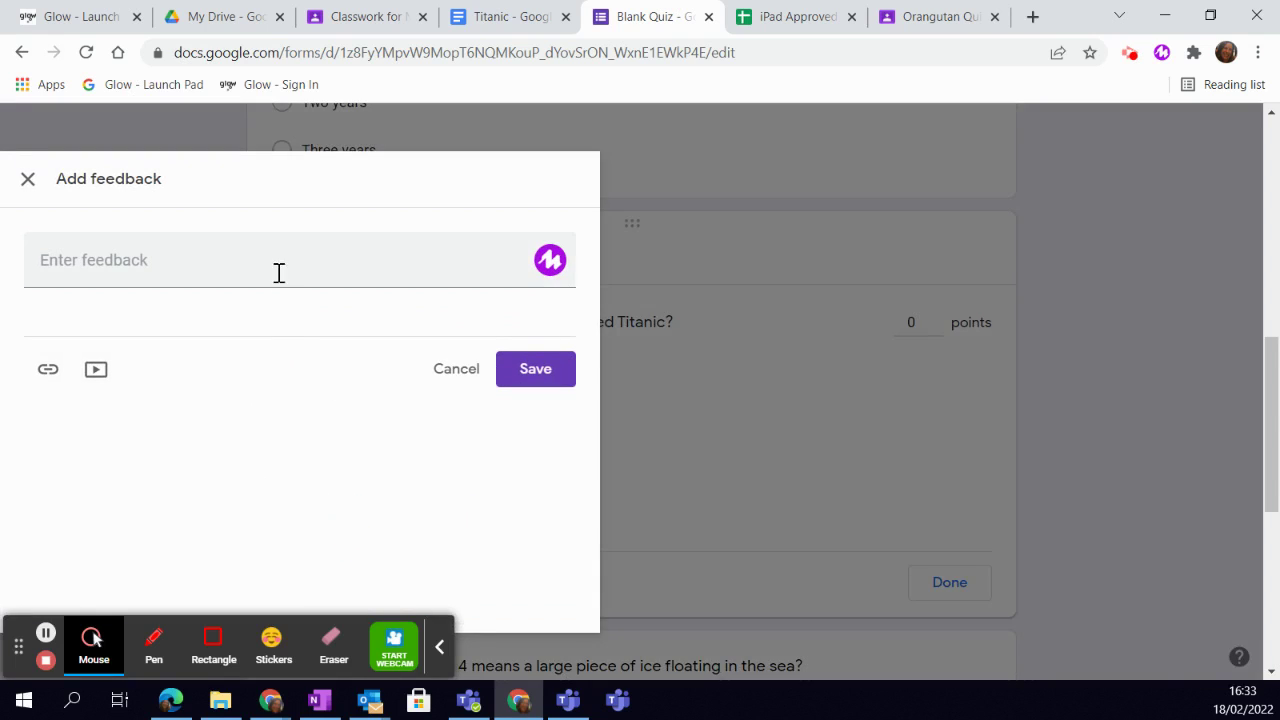
{"action": "left_click", "coordinate": [270, 260]}
{"action": "type", "text": "Well done!"}
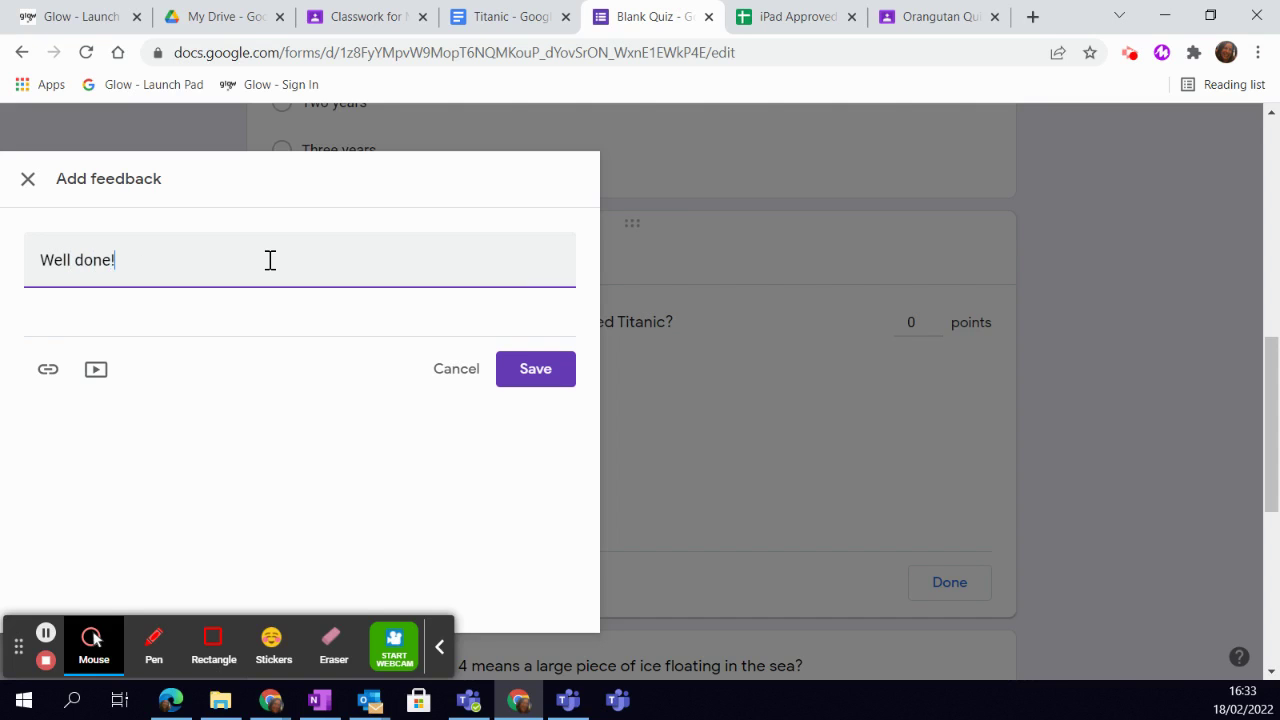
{"action": "left_click", "coordinate": [540, 378]}
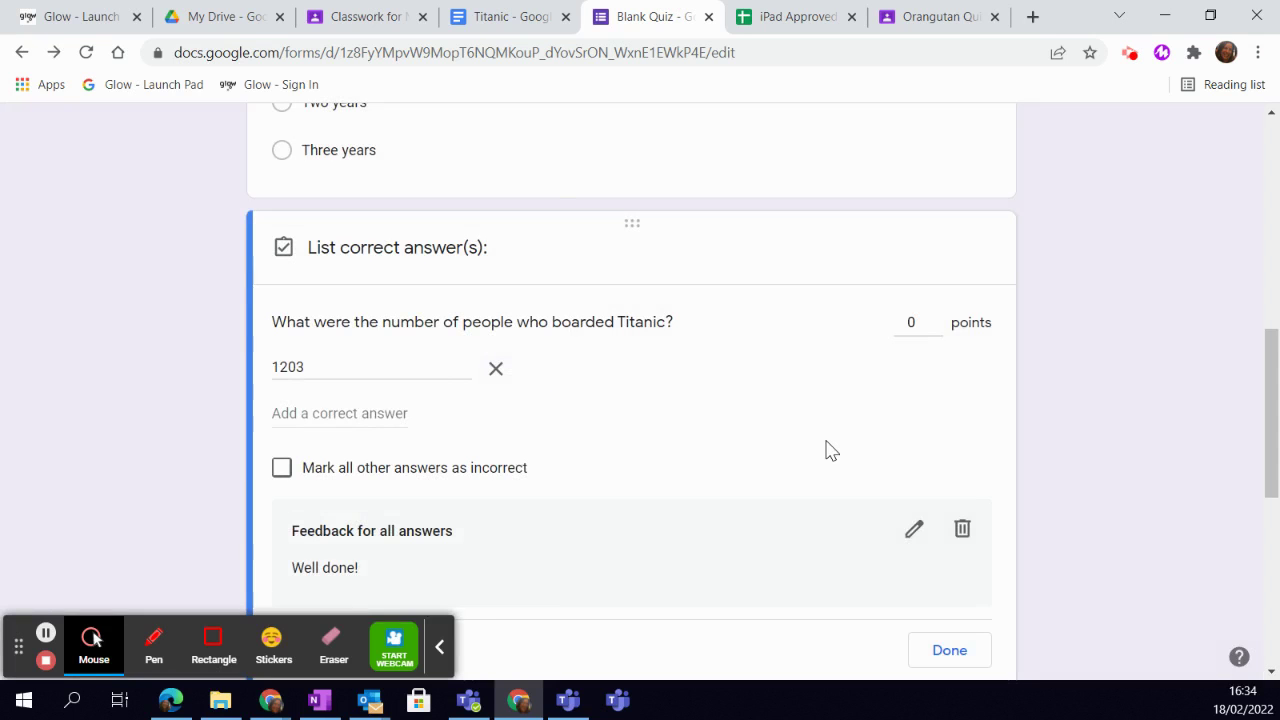
{"action": "scroll", "coordinate": [826, 445], "scroll_direction": "down", "scroll_amount": 2}
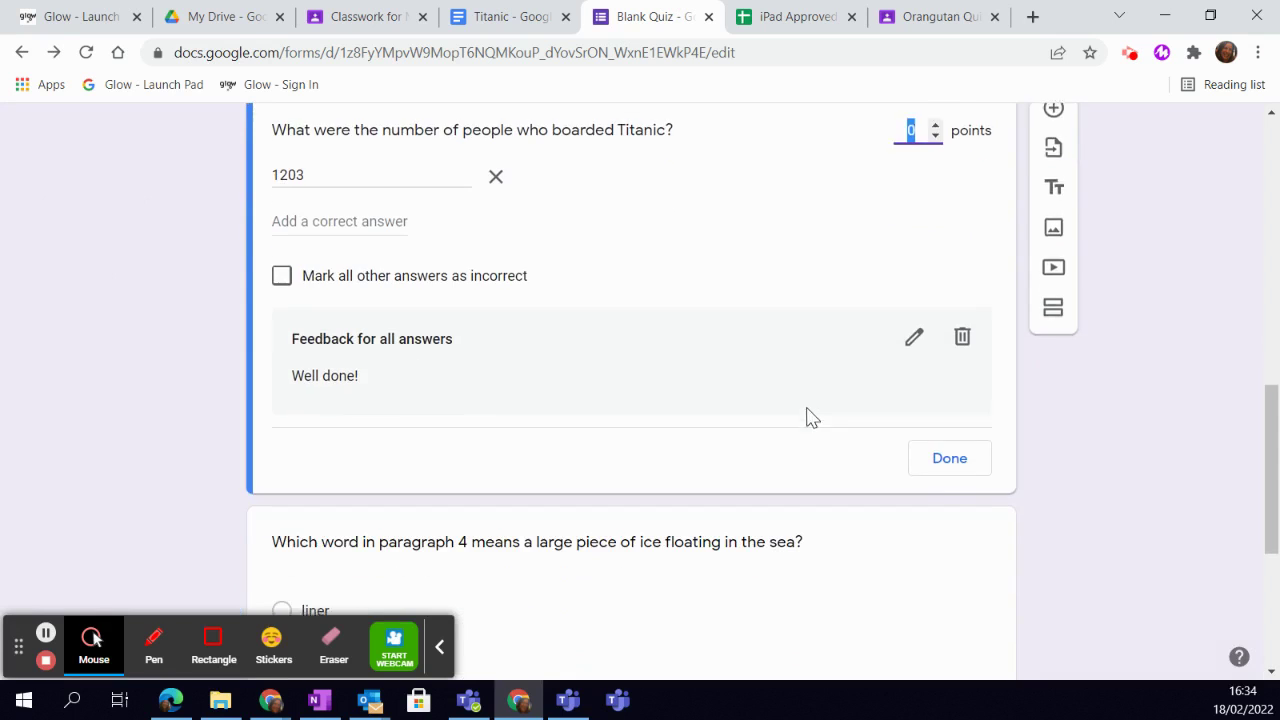
{"action": "left_click", "coordinate": [952, 460]}
In the answer key of the paragraph 4 word question, mark "iceberg" as correct, set the score to 5 points and finish
{"action": "scroll", "coordinate": [728, 306], "scroll_direction": "down", "scroll_amount": 4}
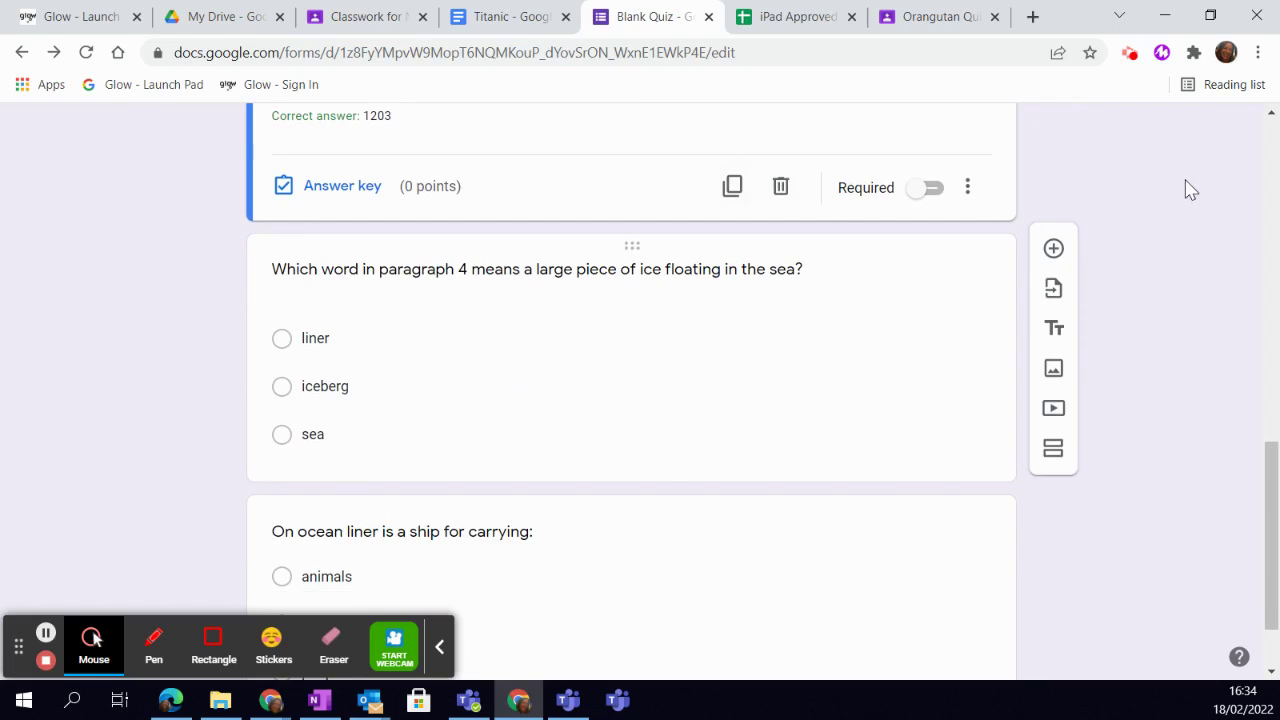
{"action": "left_click", "coordinate": [820, 368]}
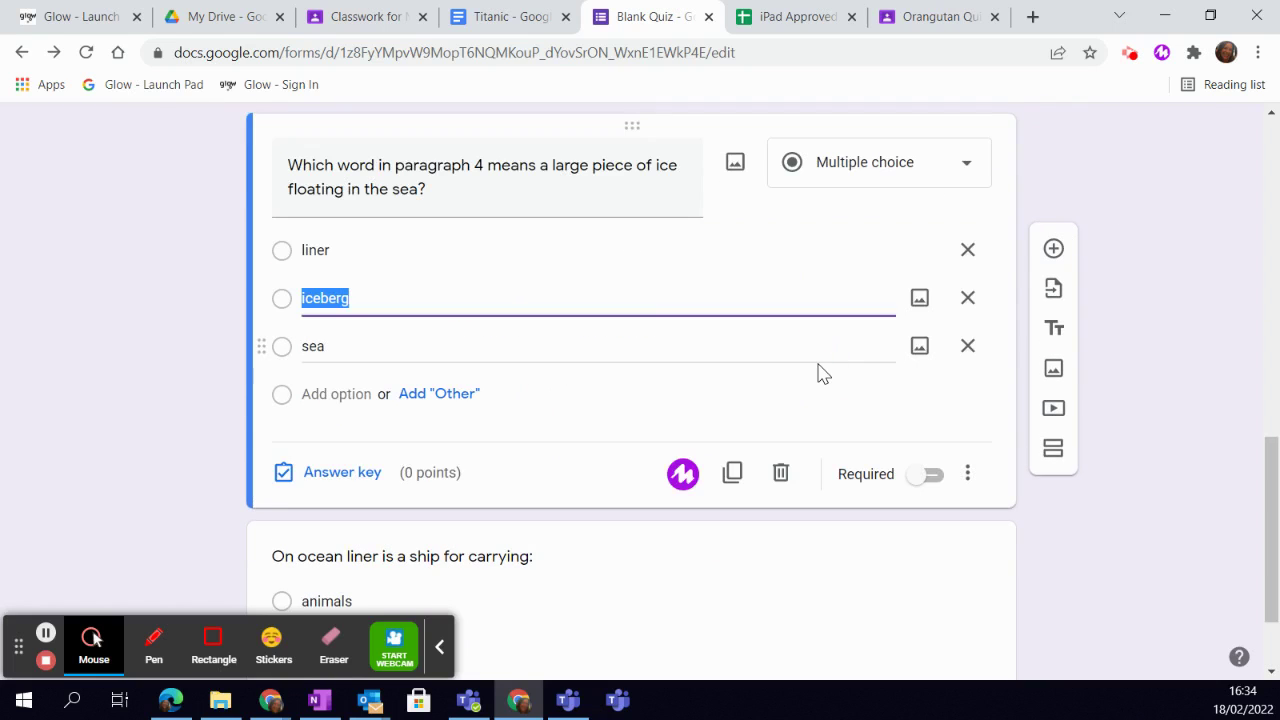
{"action": "left_click", "coordinate": [337, 473]}
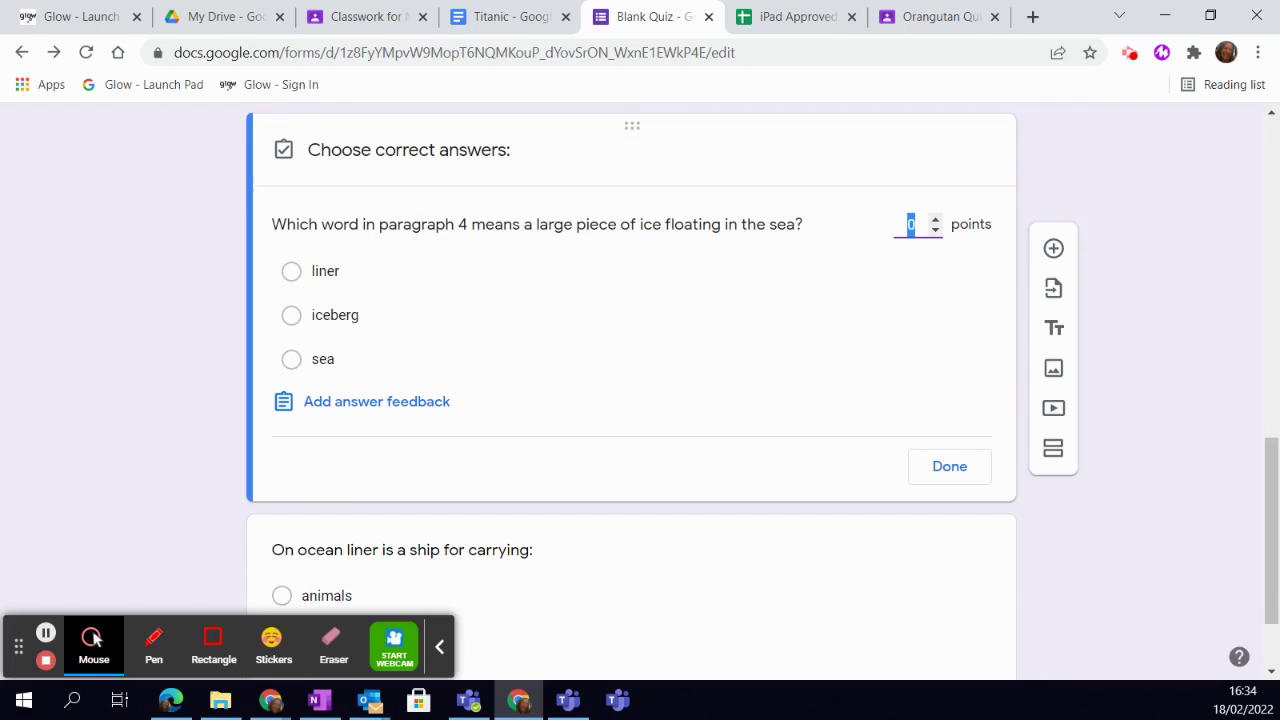
{"action": "left_click", "coordinate": [291, 315]}
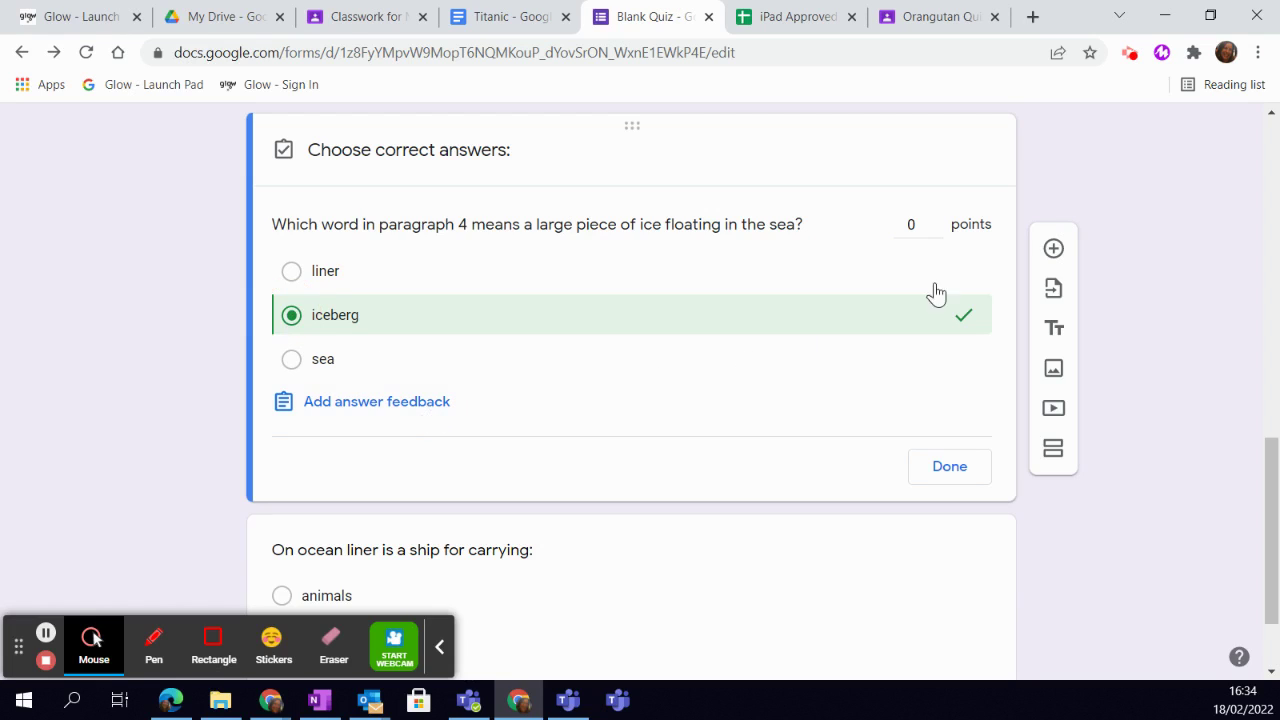
{"action": "left_click", "coordinate": [935, 222]}
{"action": "left_click", "coordinate": [935, 222]}
{"action": "left_click", "coordinate": [935, 222]}
{"action": "left_click", "coordinate": [935, 220]}
{"action": "left_click", "coordinate": [935, 220]}
{"action": "left_click", "coordinate": [958, 476]}
In the ocean liner question's answer key, enter the feedback "The titanic was full of people!" for correct answers
{"action": "scroll", "coordinate": [730, 420], "scroll_direction": "down", "scroll_amount": 1}
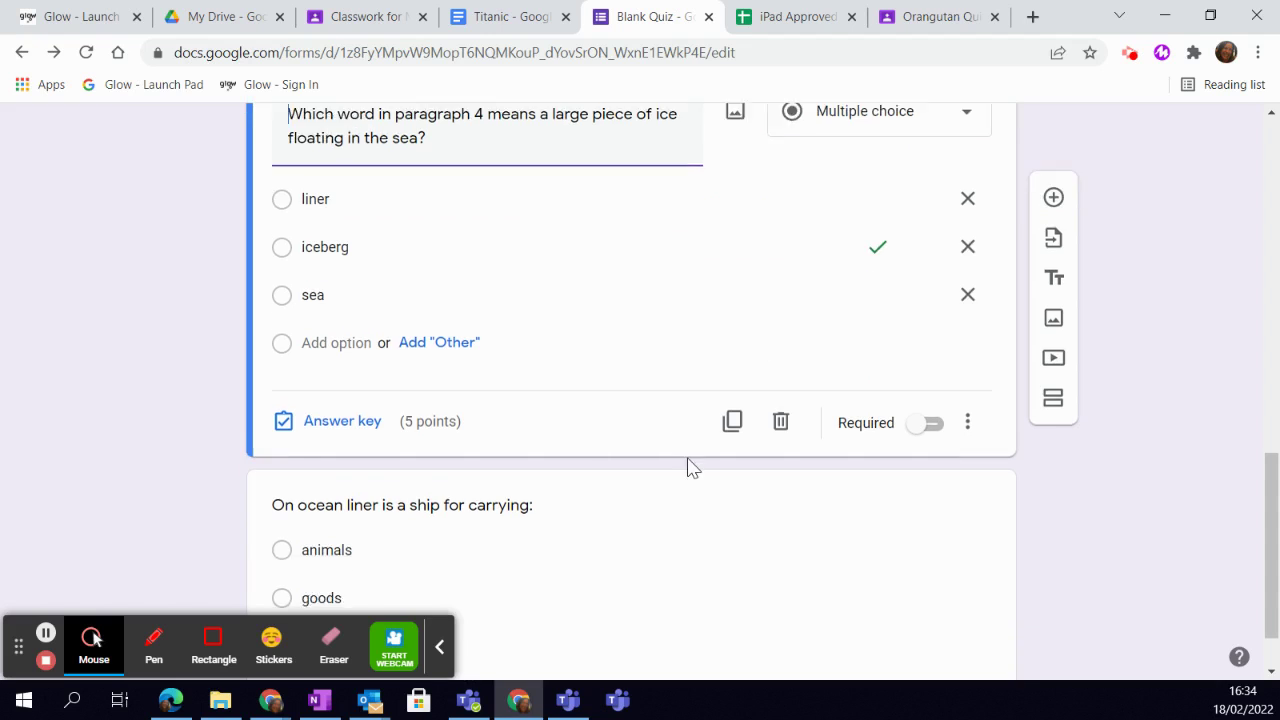
{"action": "left_click", "coordinate": [672, 485]}
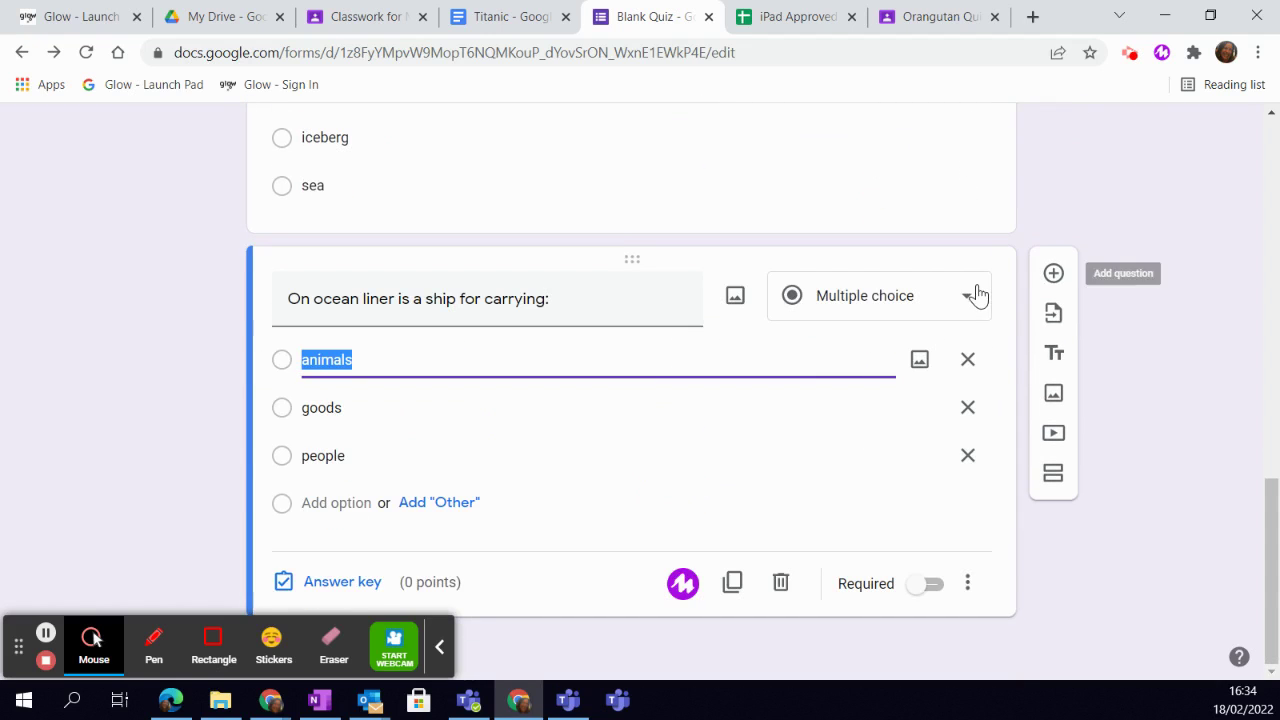
{"action": "left_click", "coordinate": [286, 457]}
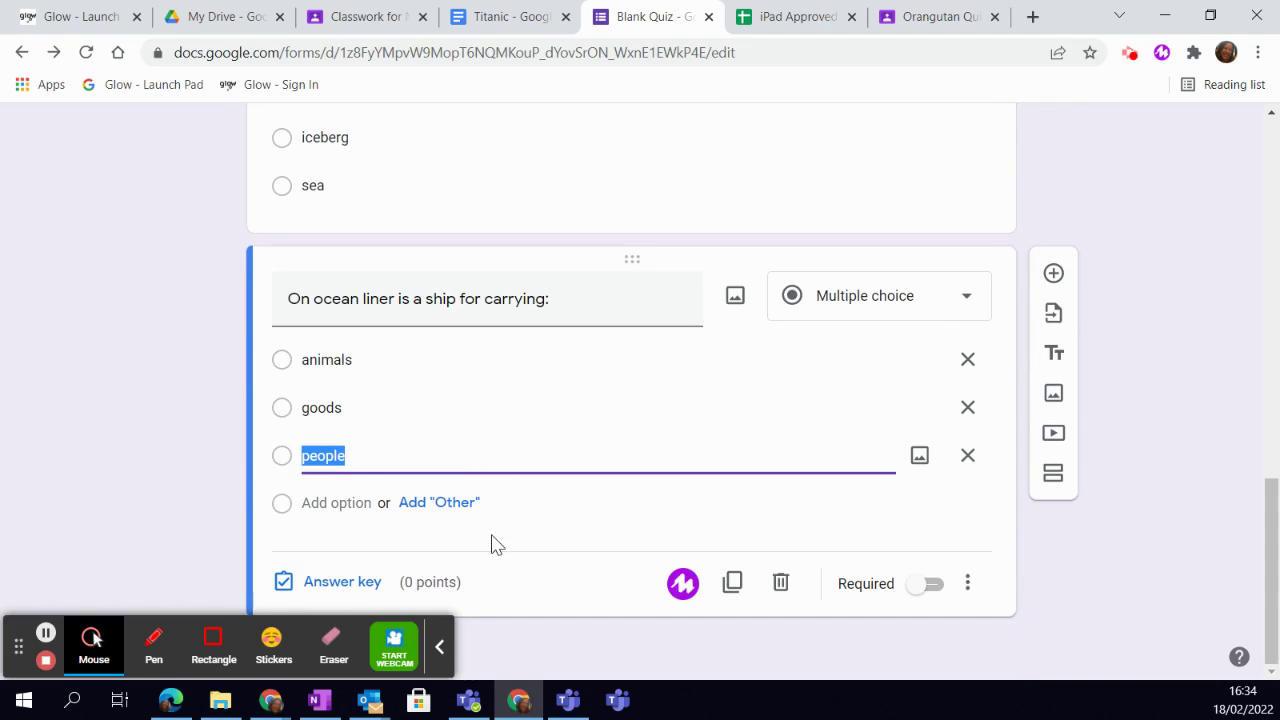
{"action": "left_click", "coordinate": [333, 582]}
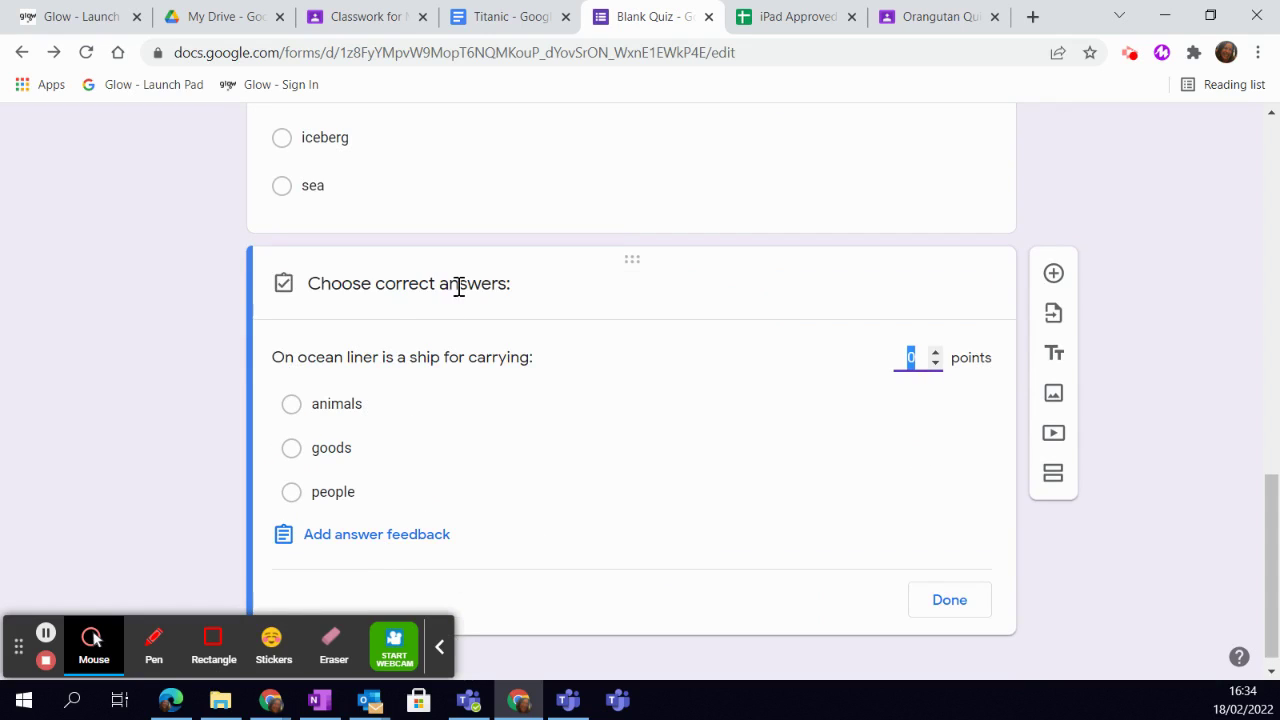
{"action": "left_click", "coordinate": [352, 541]}
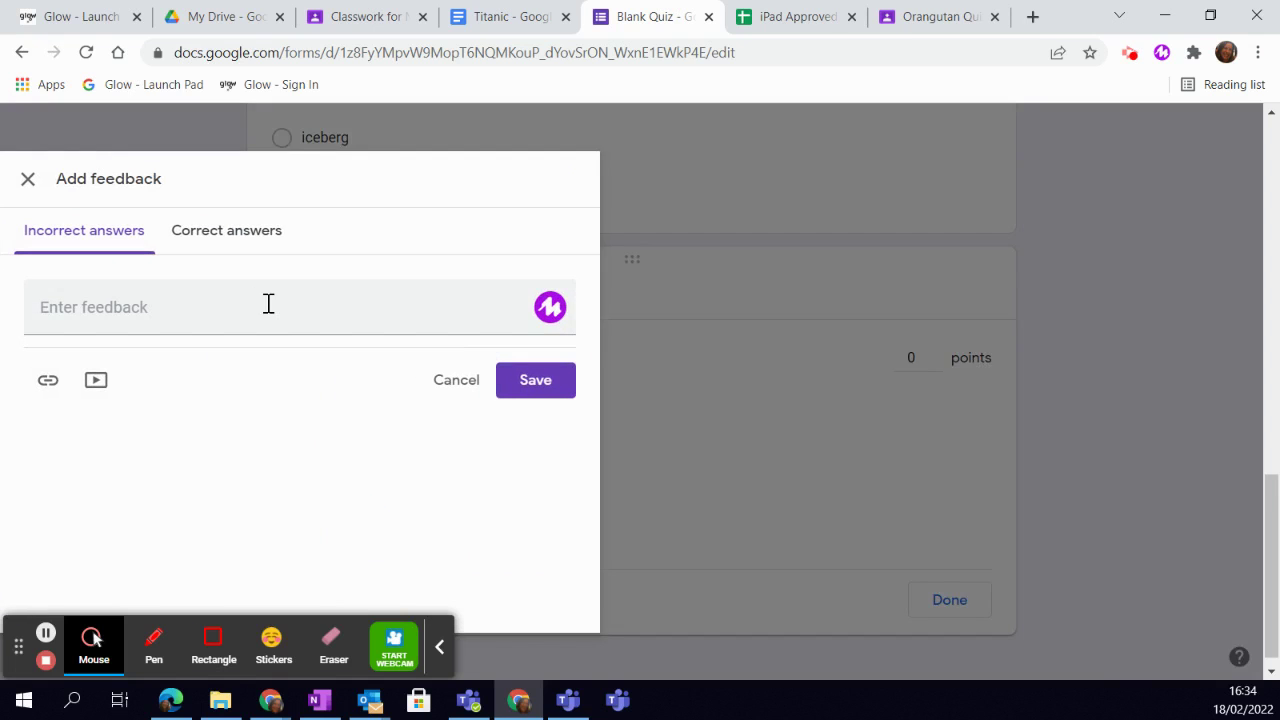
{"action": "left_click", "coordinate": [237, 229]}
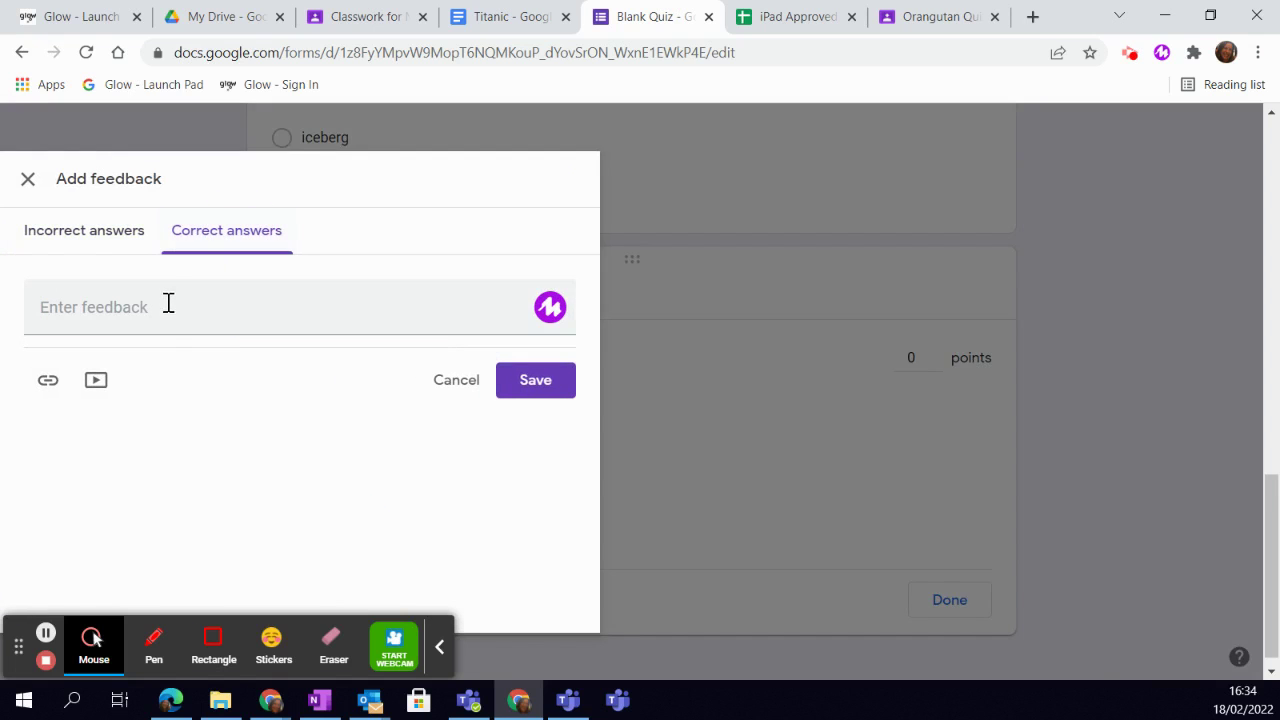
{"action": "left_click", "coordinate": [160, 307]}
{"action": "type", "text": "the titanic was full of people!"}
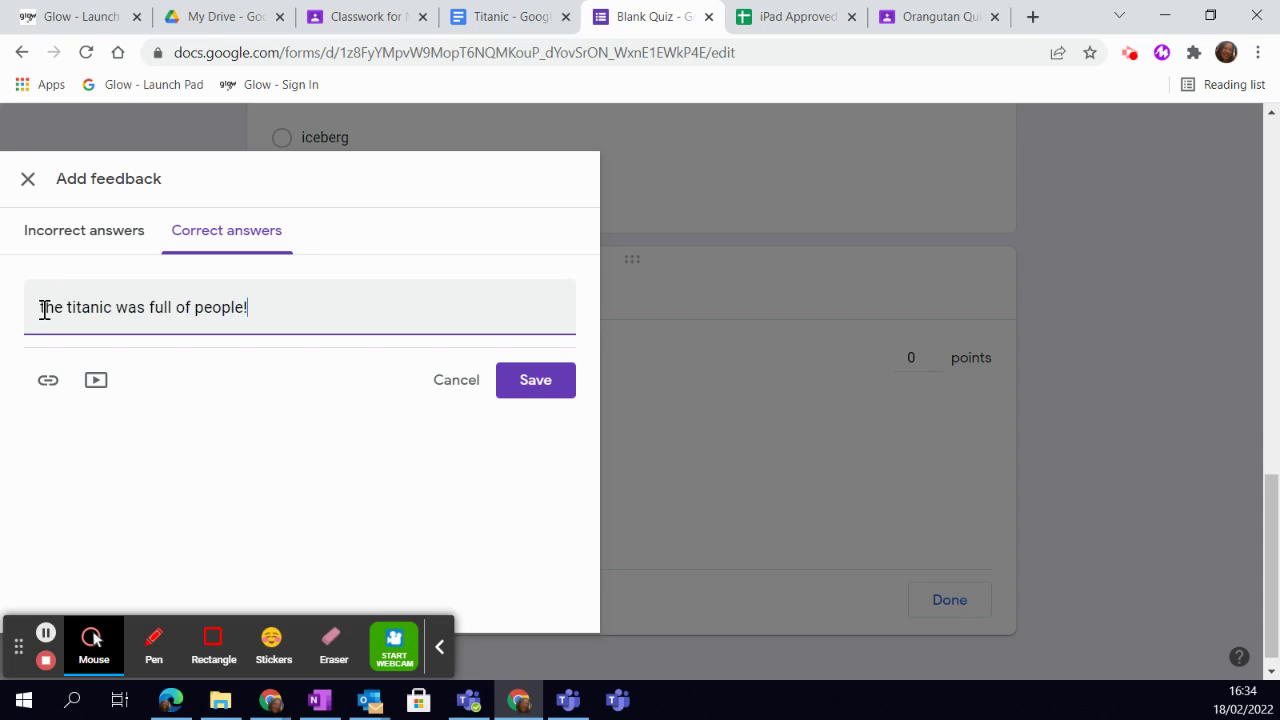
{"action": "left_click", "coordinate": [45, 309]}
{"action": "key", "text": "BackSpace"}
{"action": "type", "text": "T"}
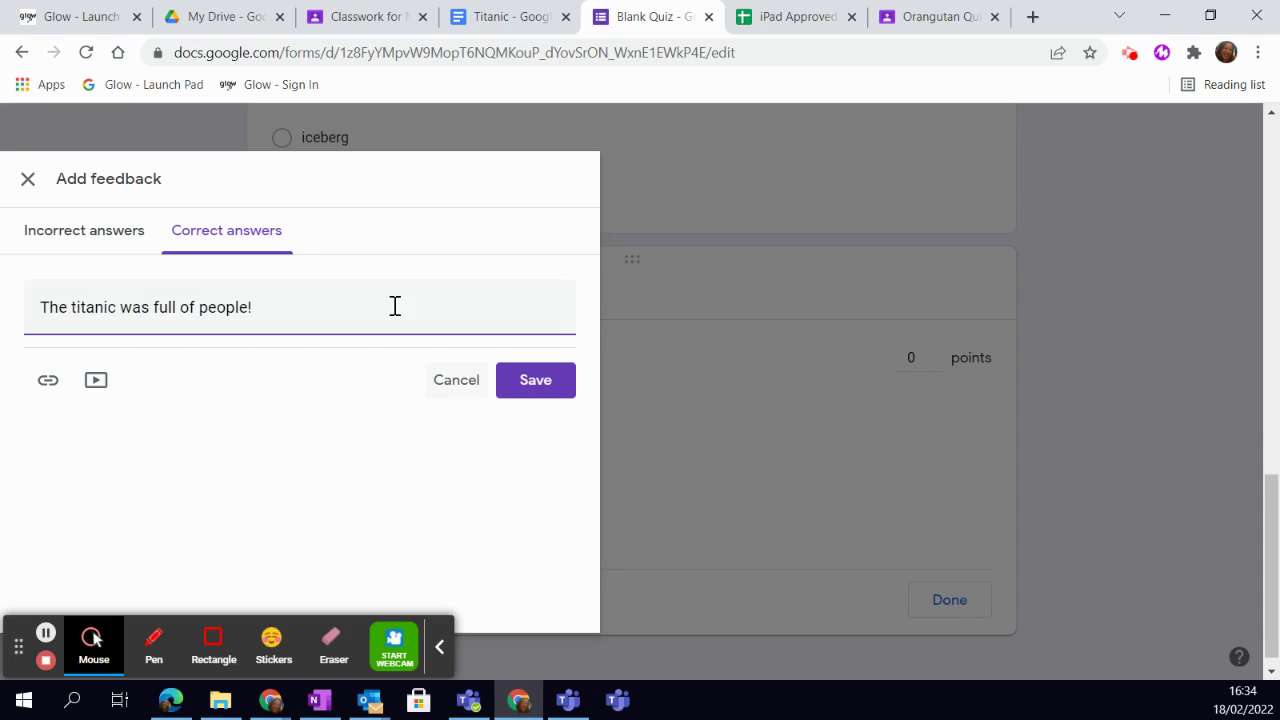
Enter the feedback "Try again." for incorrect answers to the ocean liner question and save the feedback
{"action": "left_click", "coordinate": [112, 242]}
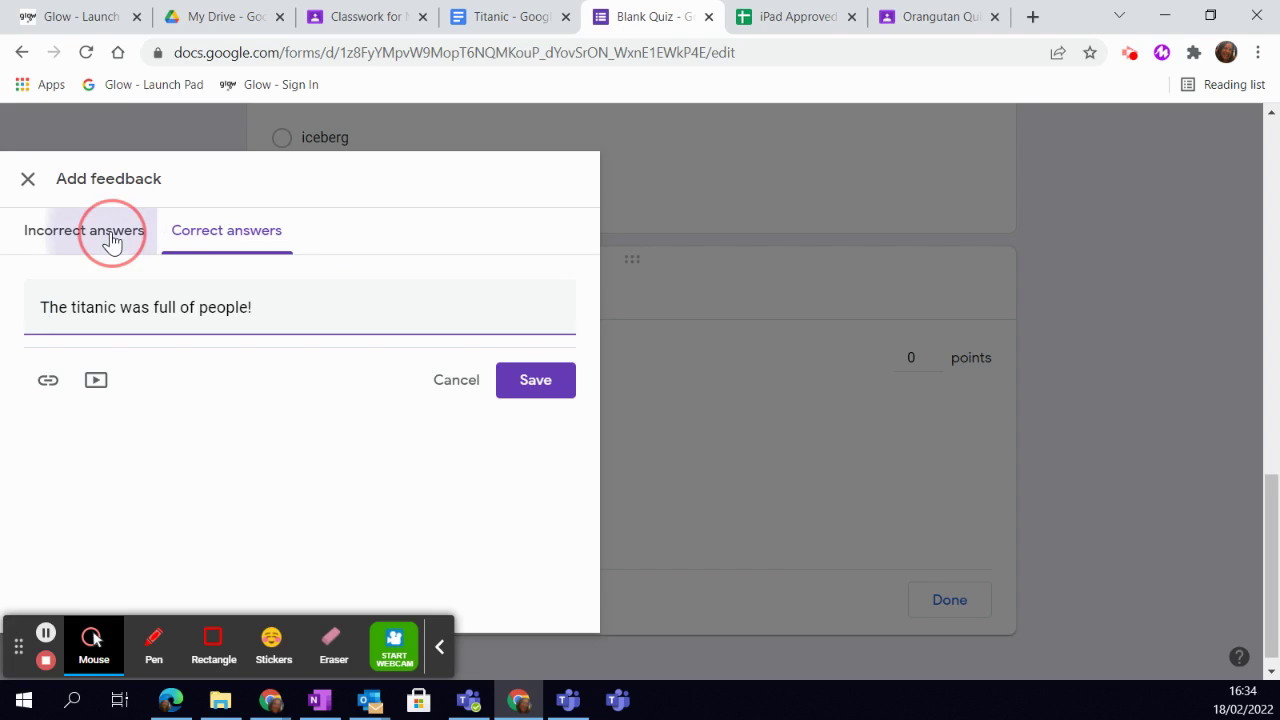
{"action": "left_click", "coordinate": [108, 320]}
{"action": "type", "text": "try again"}
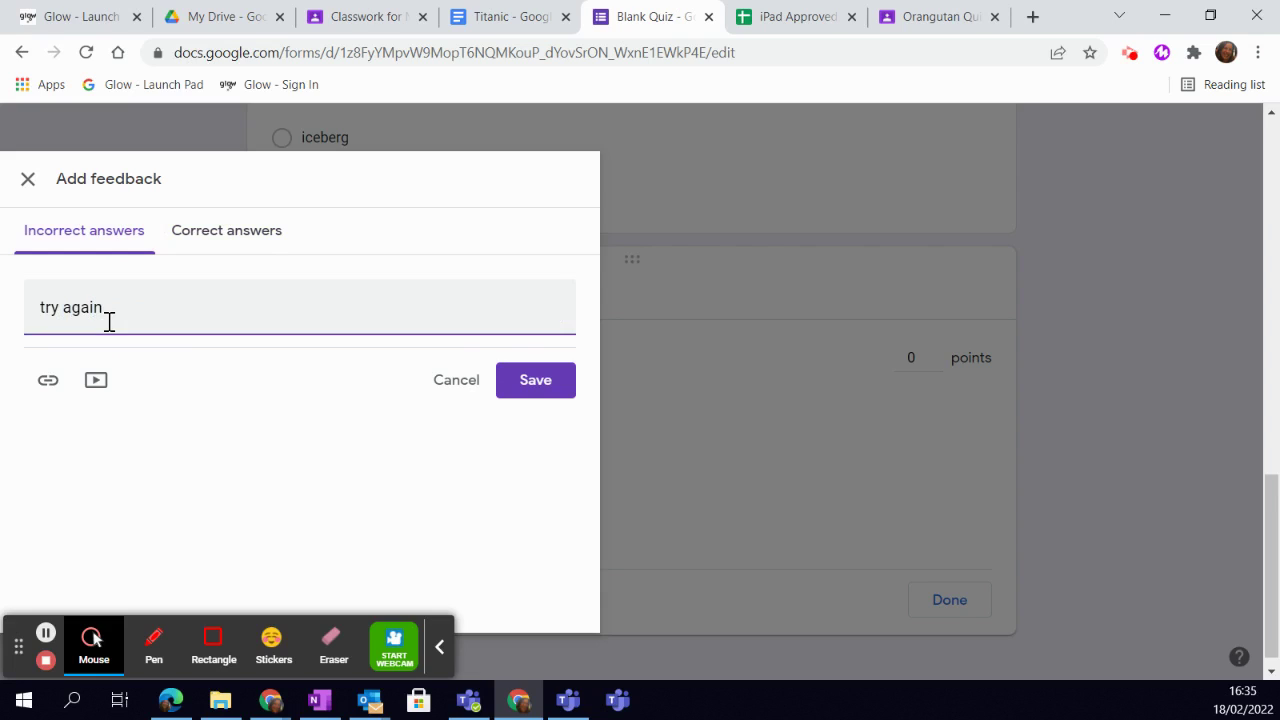
{"action": "type", "text": "."}
{"action": "left_click", "coordinate": [46, 306]}
{"action": "key", "text": "BackSpace"}
{"action": "type", "text": "T"}
{"action": "left_click", "coordinate": [535, 380]}
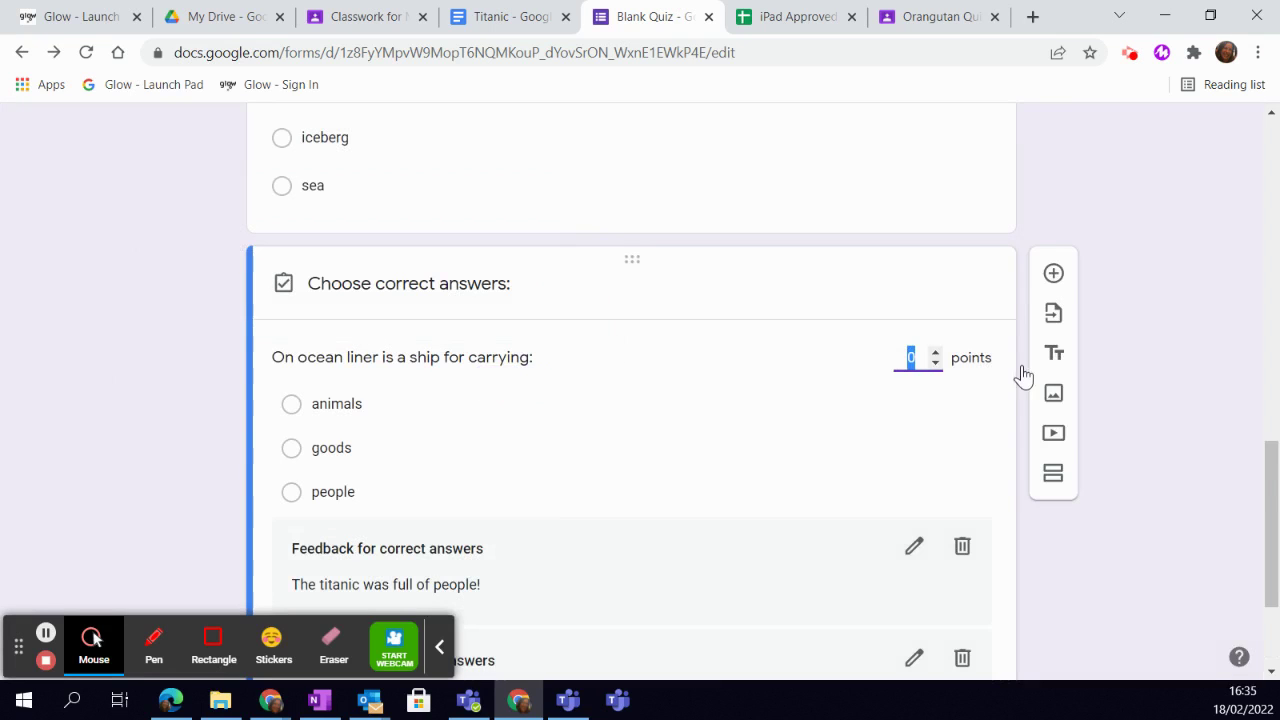
In the ocean liner question's answer key, mark "people" as correct, set the score to 5 points and finish
{"action": "scroll", "coordinate": [474, 461], "scroll_direction": "down", "scroll_amount": 1}
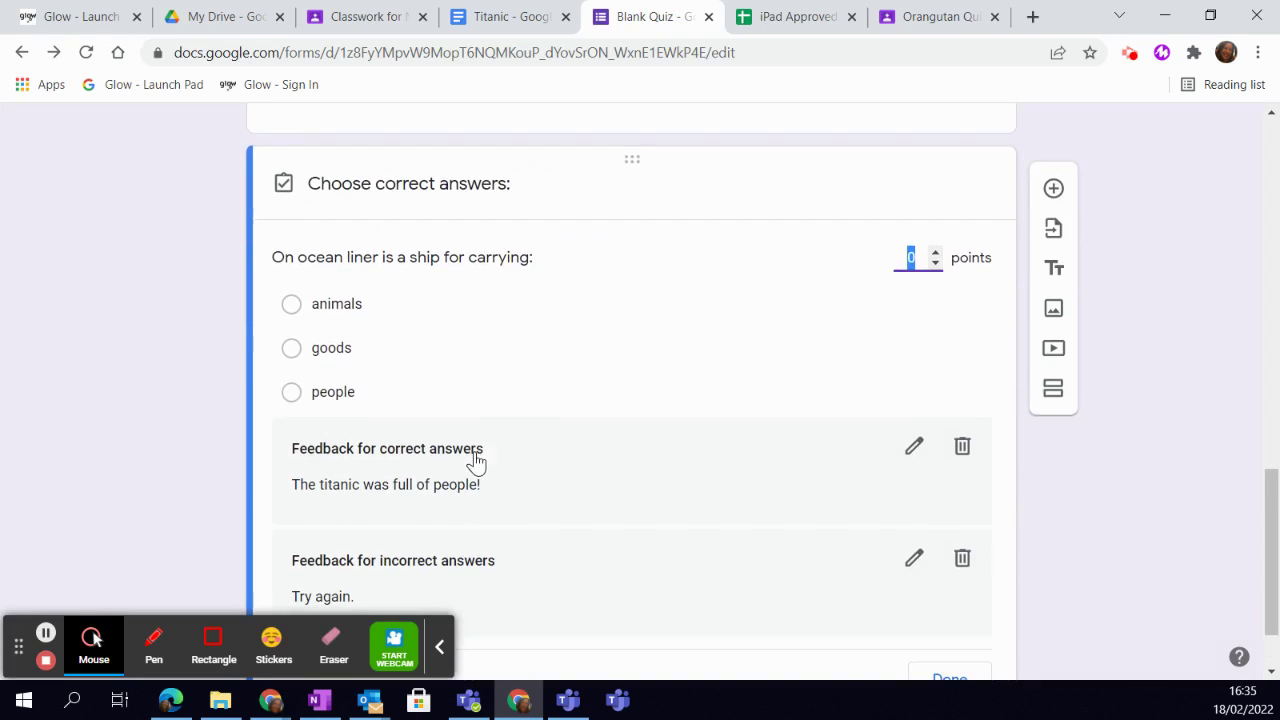
{"action": "left_click", "coordinate": [292, 393]}
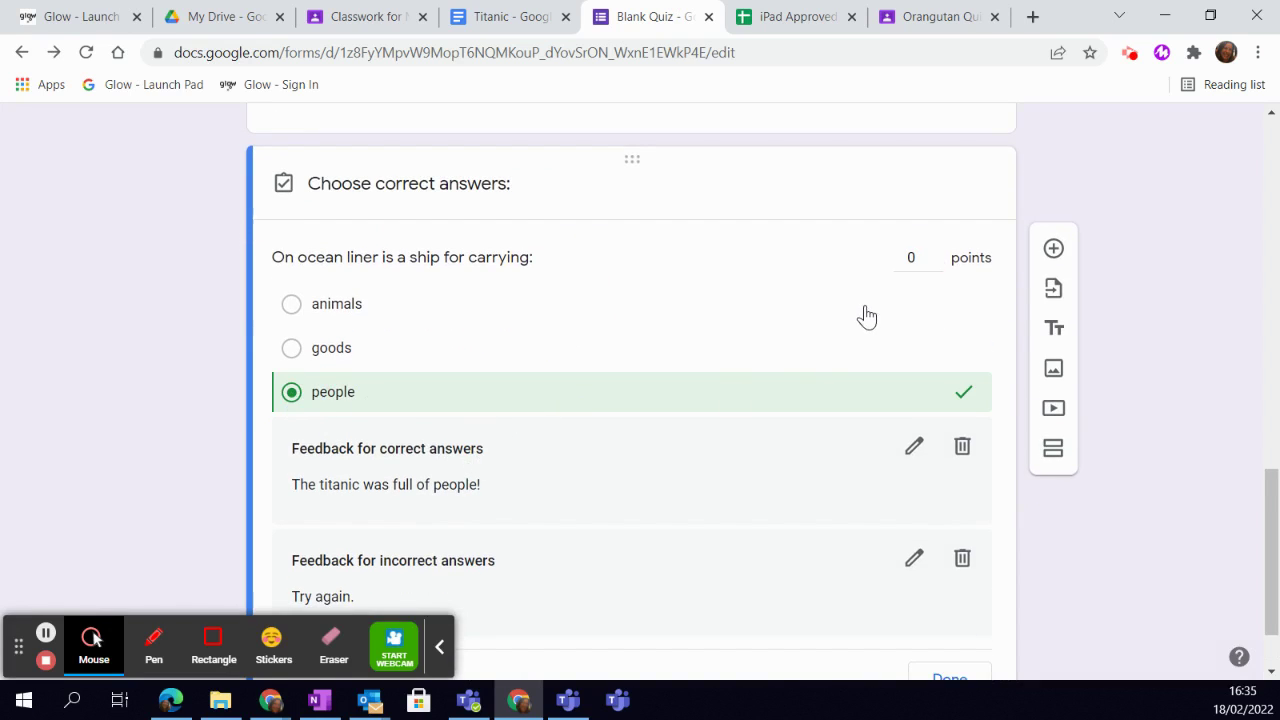
{"action": "left_click", "coordinate": [935, 253]}
{"action": "left_click", "coordinate": [935, 253]}
{"action": "left_click", "coordinate": [935, 253]}
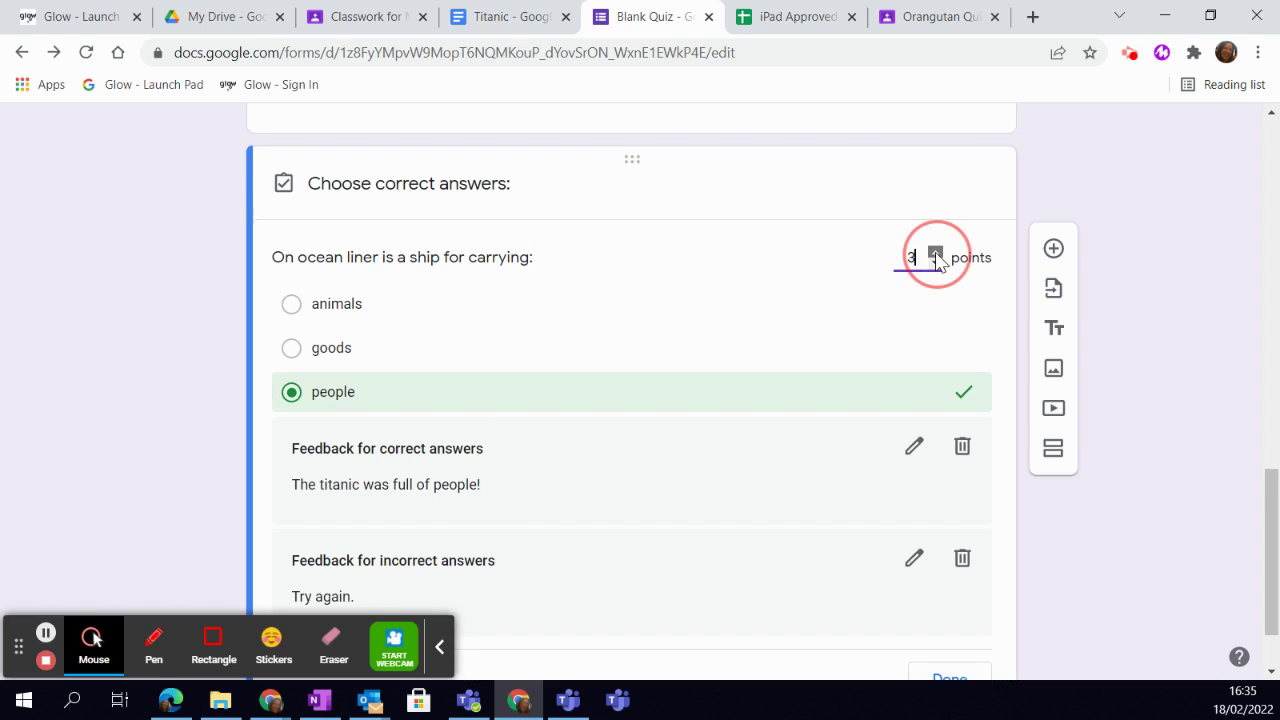
{"action": "left_click", "coordinate": [935, 253]}
{"action": "left_click", "coordinate": [935, 257]}
{"action": "scroll", "coordinate": [900, 450], "scroll_direction": "down", "scroll_amount": 1}
{"action": "left_click", "coordinate": [951, 584]}
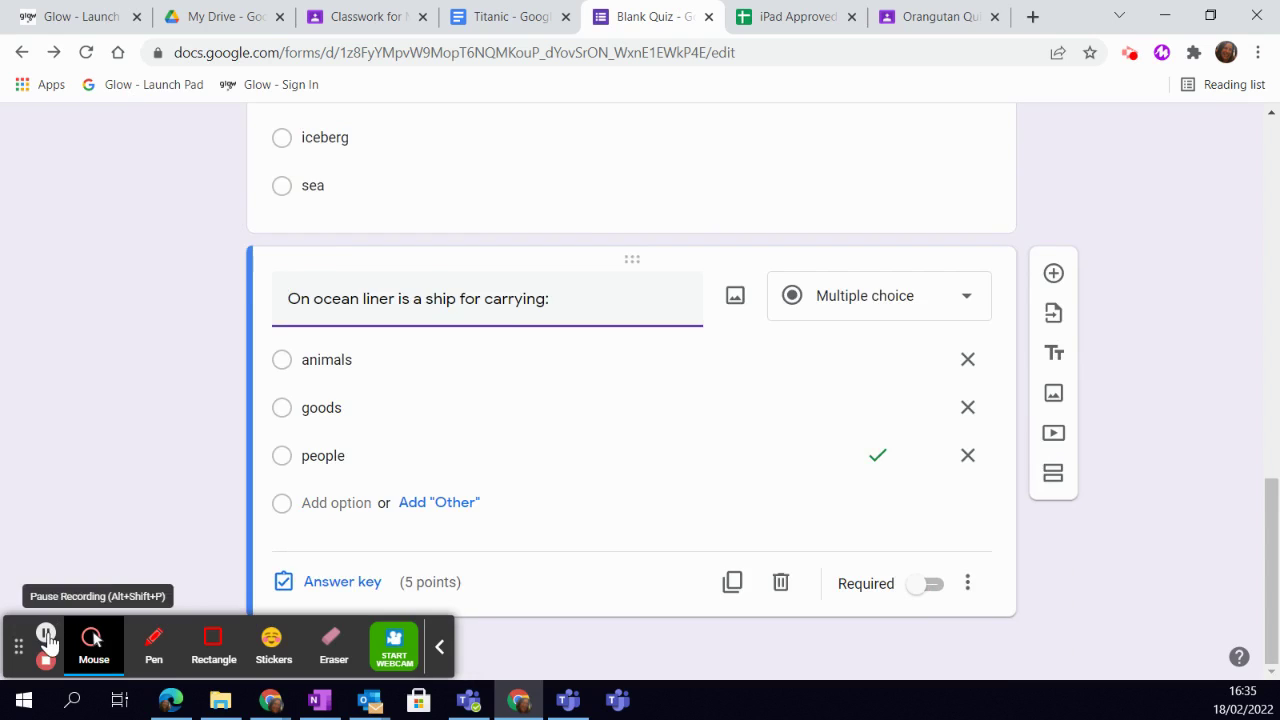
{"action": "left_click", "coordinate": [45, 632]}
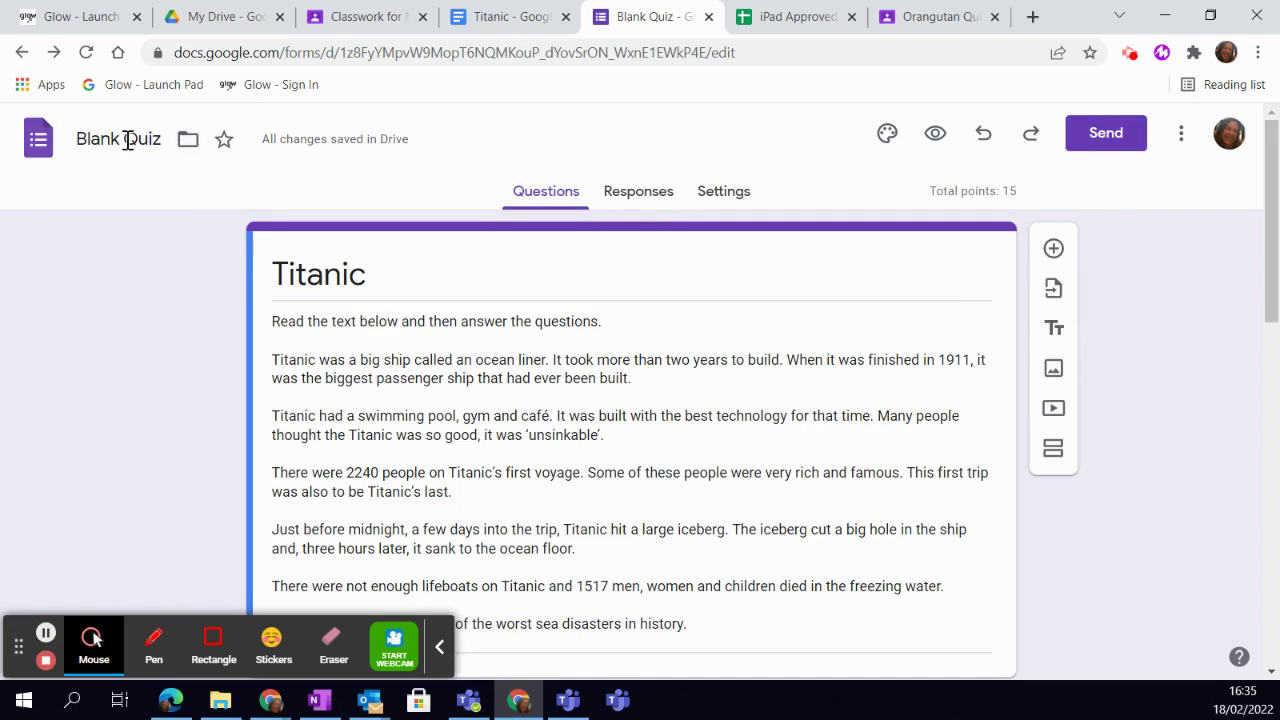
Rename the form file from its default title to "Titanic Quiz"
{"action": "left_click", "coordinate": [115, 140]}
{"action": "left_click_drag", "start_coordinate": [126, 148], "coordinate": [45, 160]}
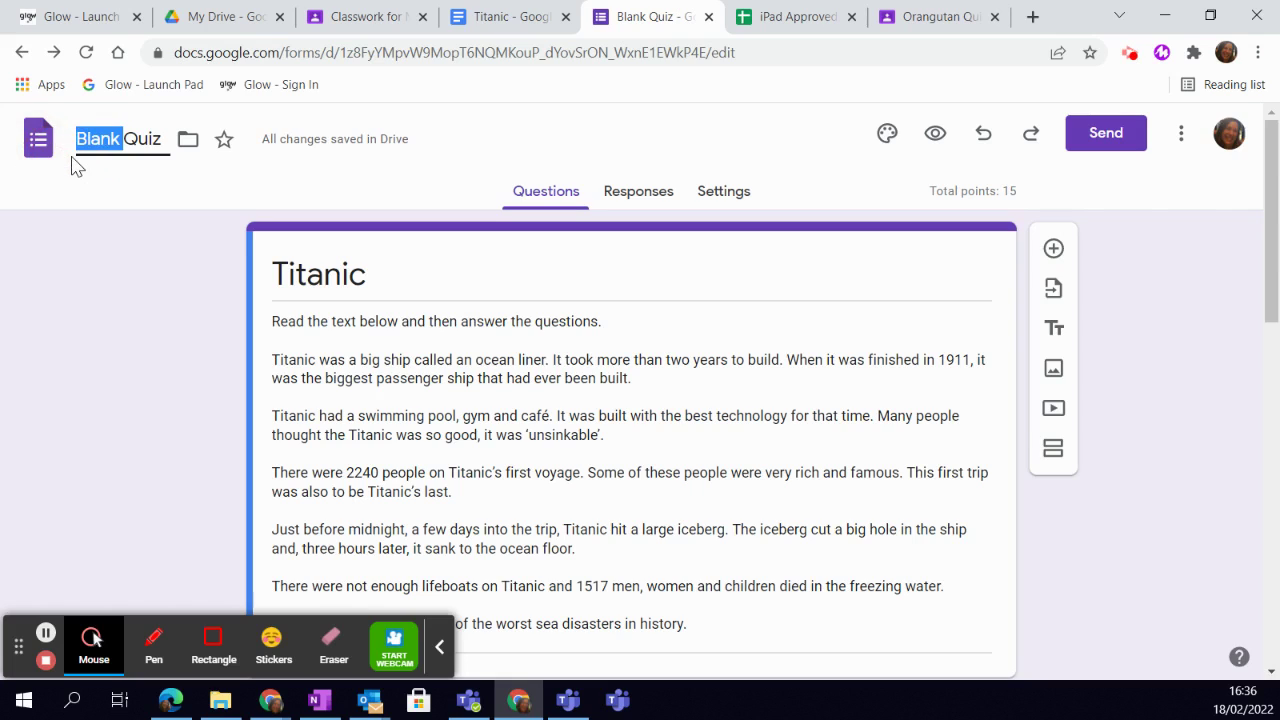
{"action": "type", "text": "Titanic"}
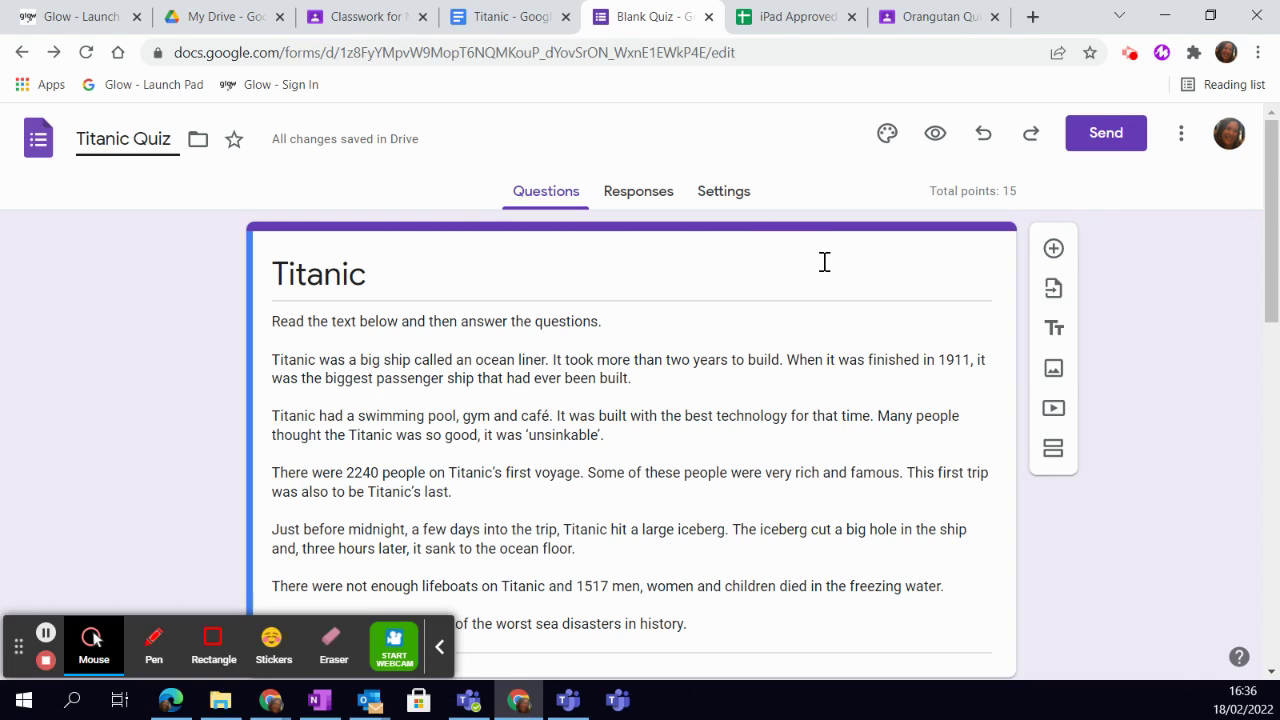
Preview the quiz, choose "18 months" for the build time question and submit the test response with the other questions unanswered
{"action": "left_click", "coordinate": [940, 138]}
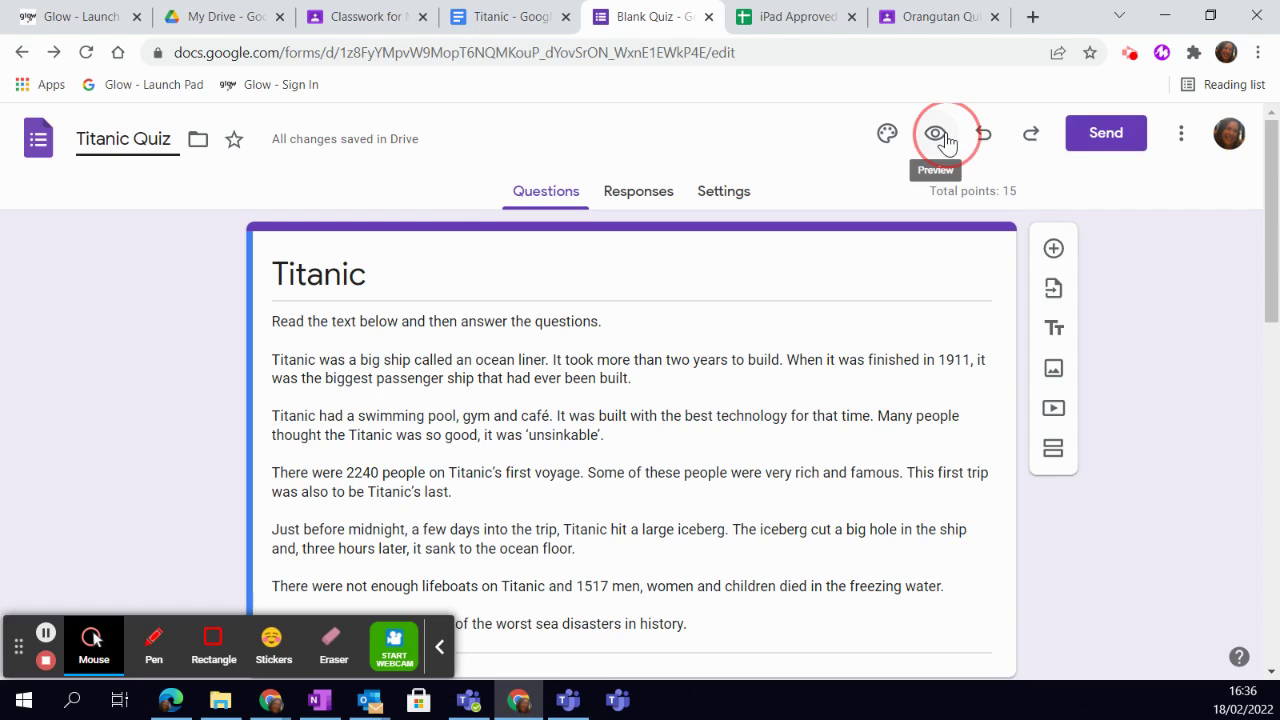
{"action": "scroll", "coordinate": [818, 428], "scroll_direction": "down", "scroll_amount": 5}
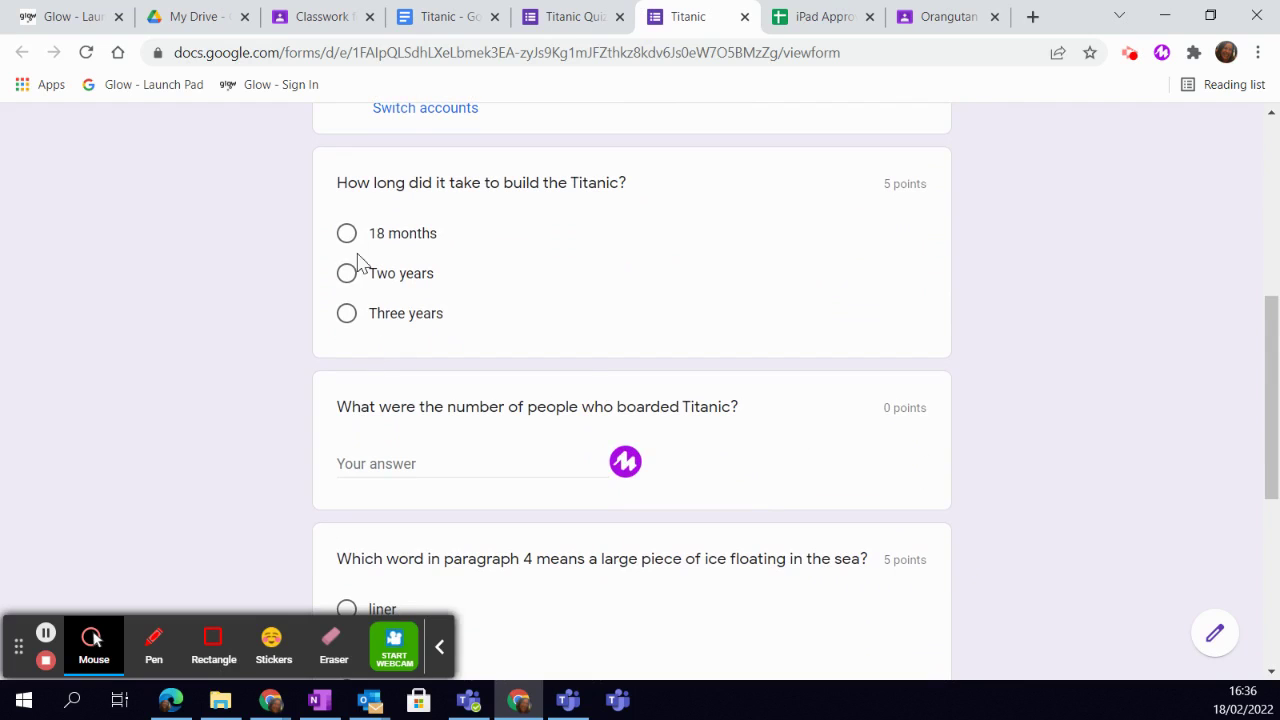
{"action": "left_click", "coordinate": [346, 233]}
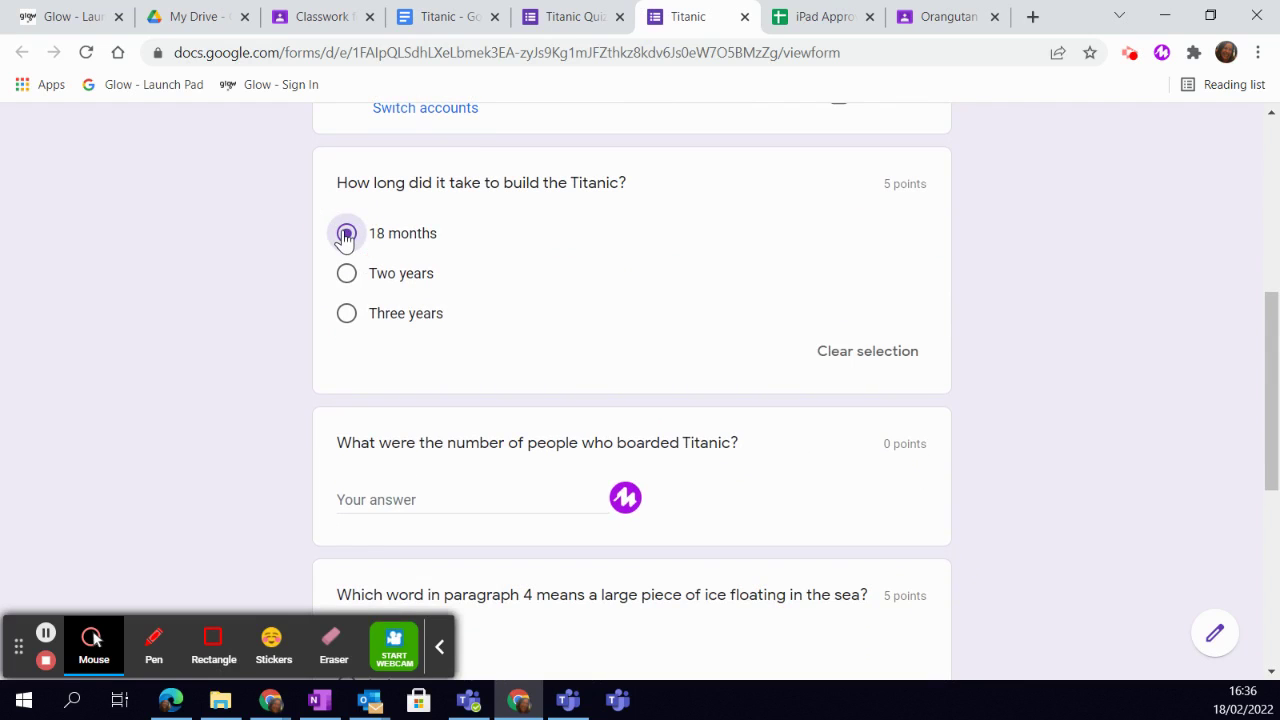
{"action": "scroll", "coordinate": [463, 432], "scroll_direction": "down", "scroll_amount": 4}
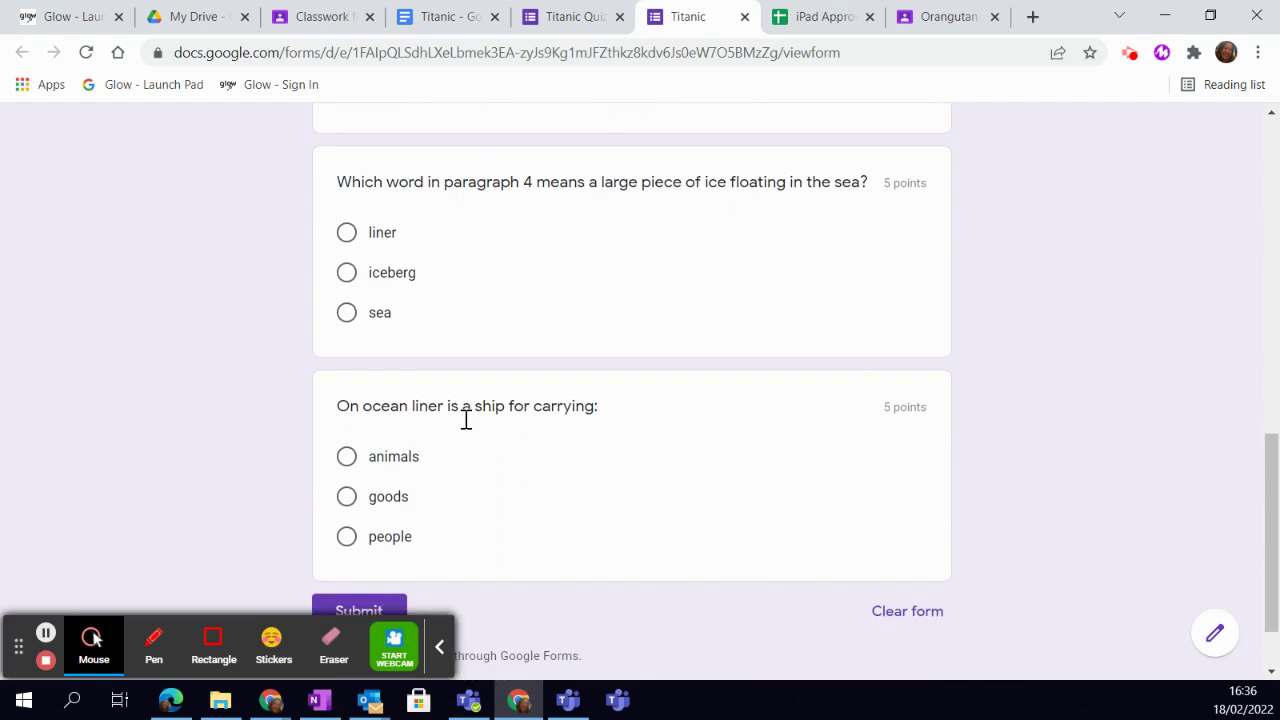
{"action": "scroll", "coordinate": [466, 420], "scroll_direction": "down", "scroll_amount": 1}
{"action": "left_click", "coordinate": [368, 527]}
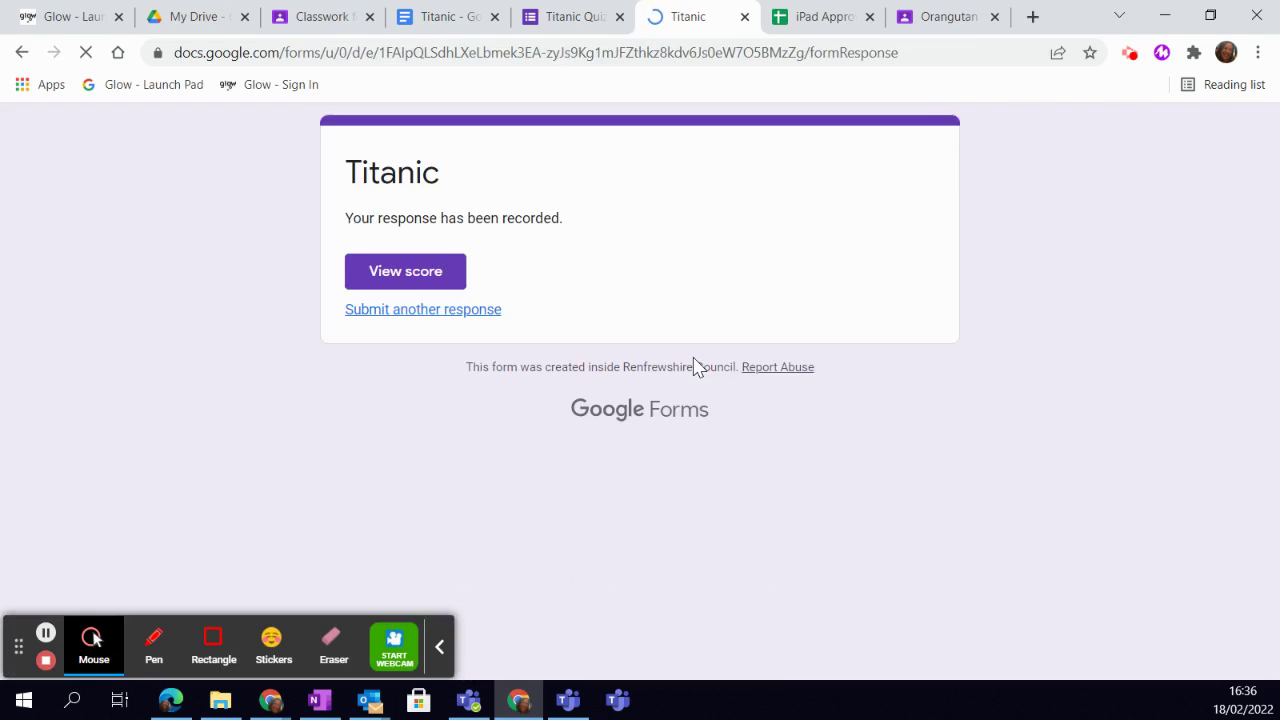
View the score of the submitted response and examine the marking, correct answers and feedback for each question
{"action": "left_click", "coordinate": [420, 279]}
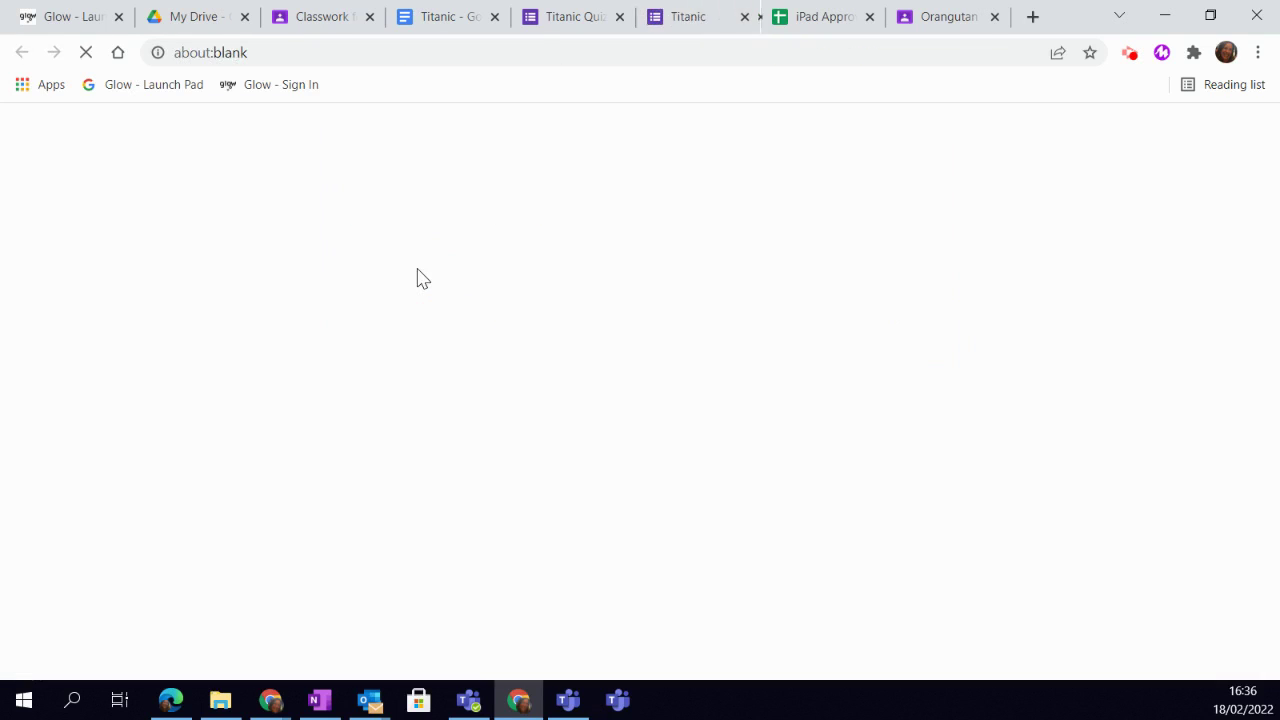
{"action": "scroll", "coordinate": [925, 408], "scroll_direction": "down", "scroll_amount": 3}
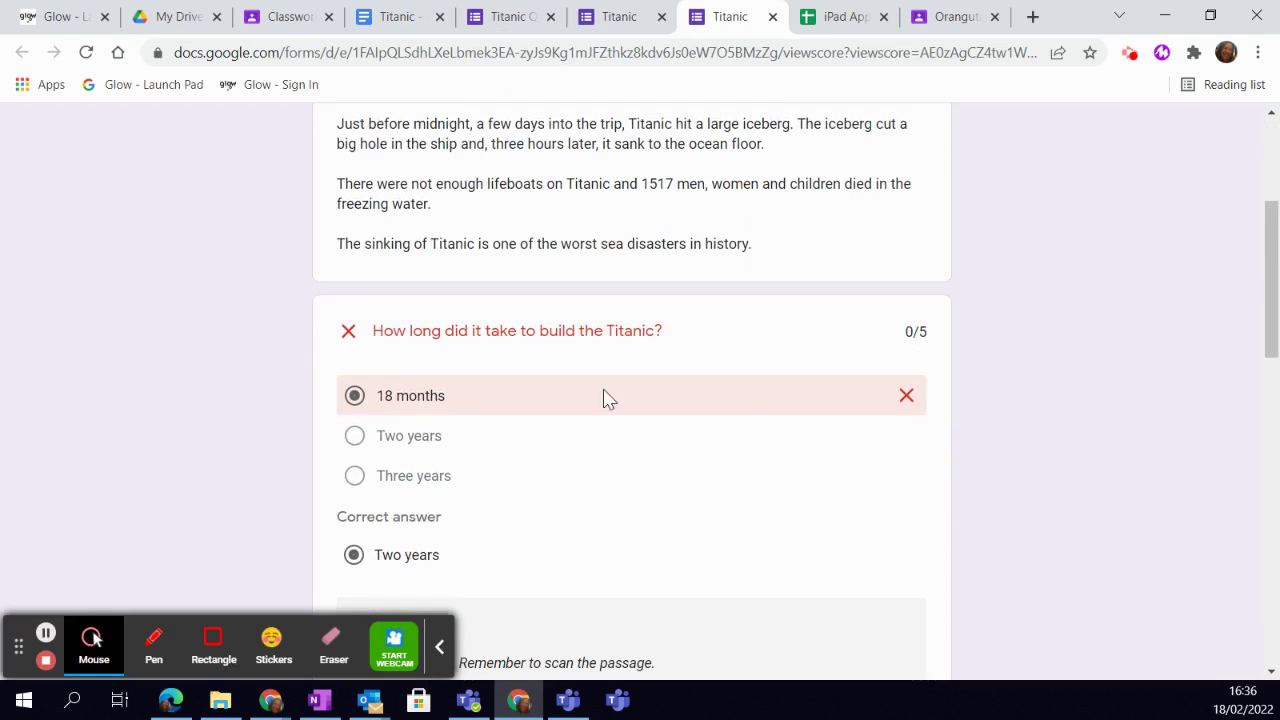
{"action": "scroll", "coordinate": [410, 400], "scroll_direction": "down", "scroll_amount": 2}
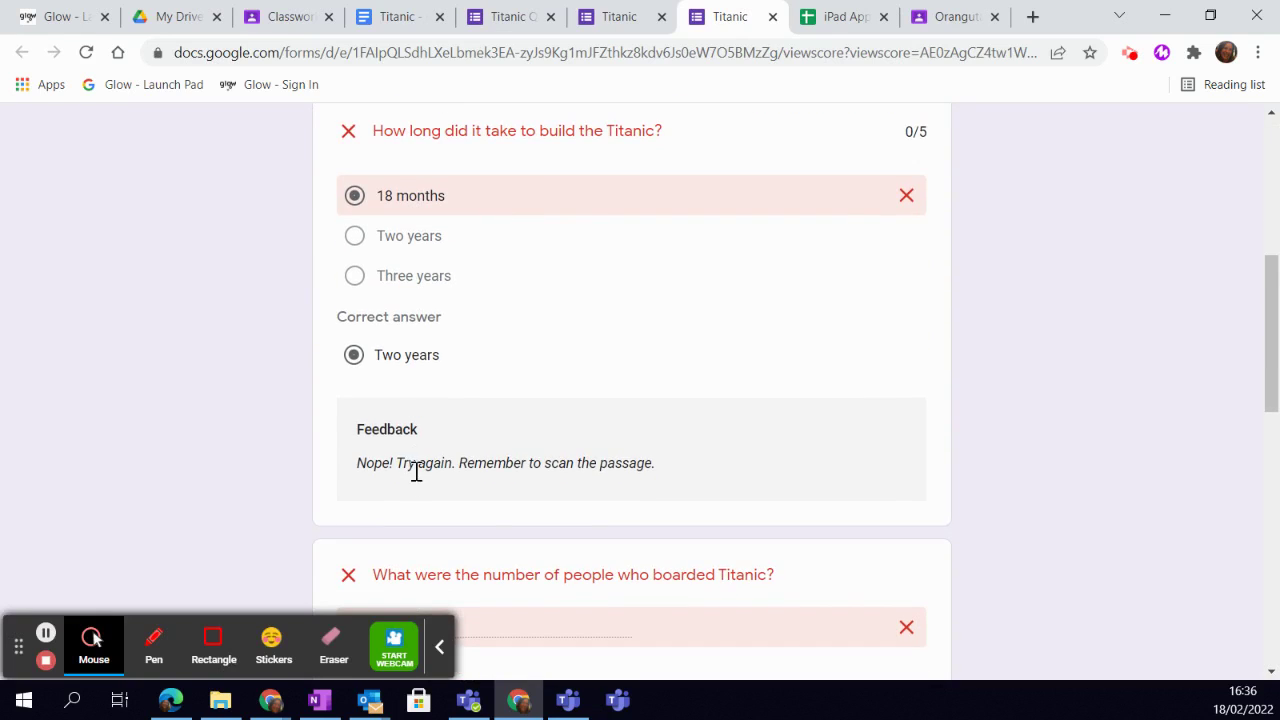
{"action": "scroll", "coordinate": [765, 487], "scroll_direction": "down", "scroll_amount": 5}
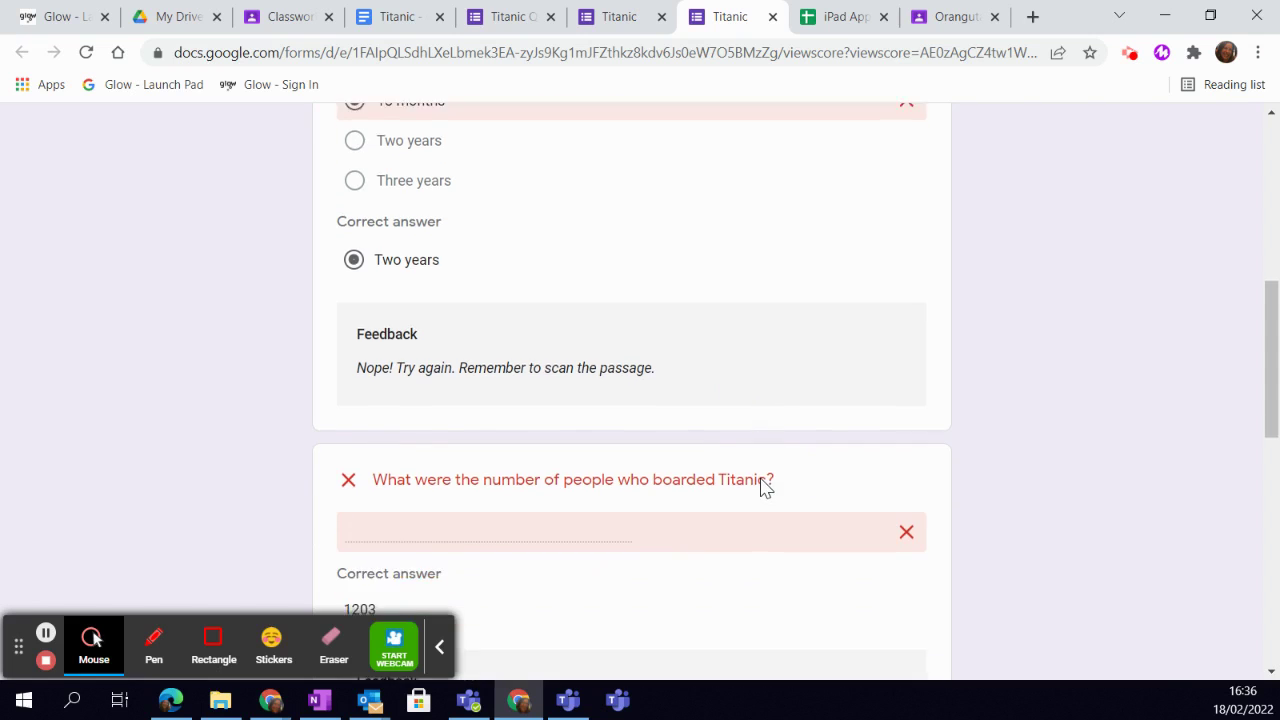
{"action": "scroll", "coordinate": [765, 487], "scroll_direction": "down", "scroll_amount": 4}
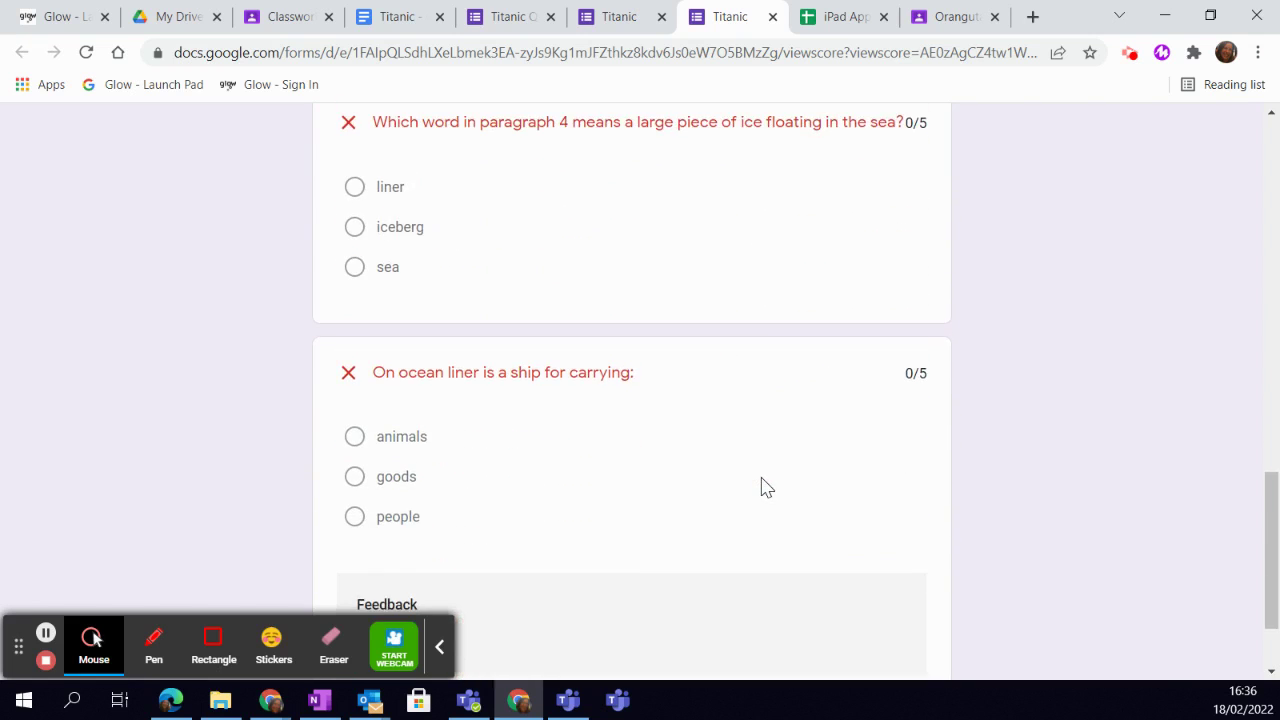
{"action": "scroll", "coordinate": [765, 487], "scroll_direction": "up", "scroll_amount": 20}
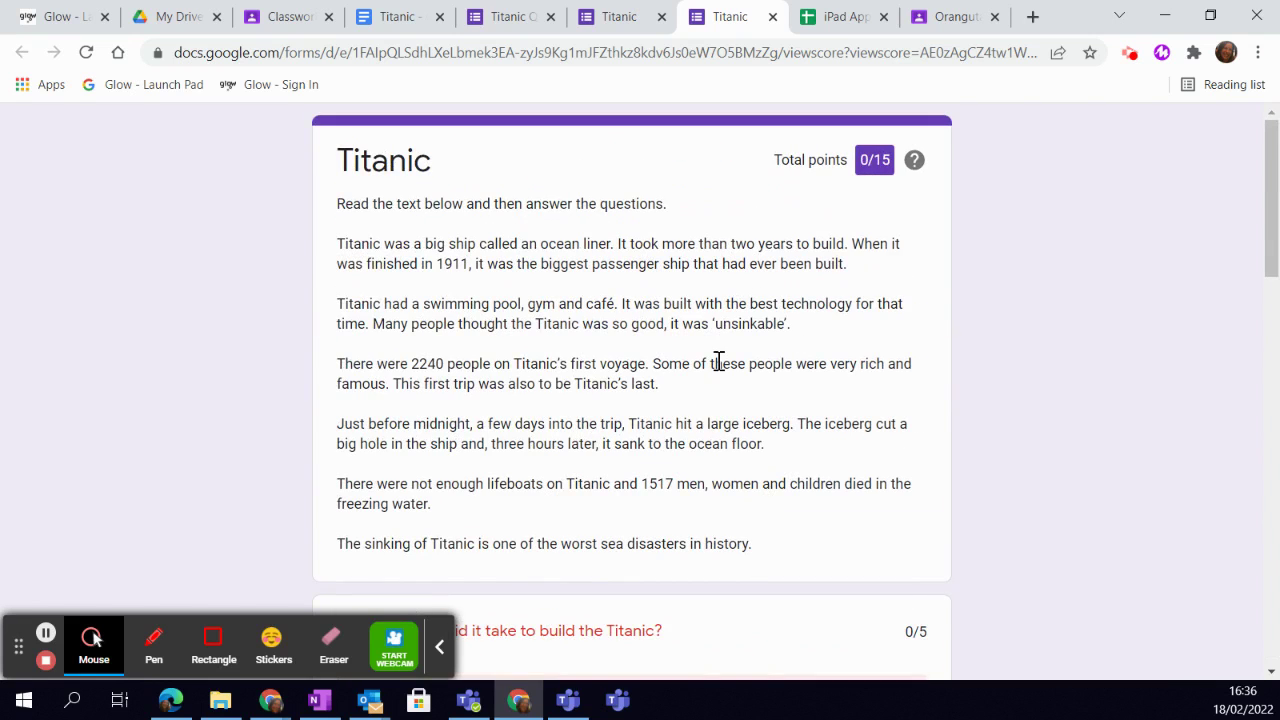
Return to the quiz editor and make the build time question and the number of people boarded question required
{"action": "left_click", "coordinate": [507, 17]}
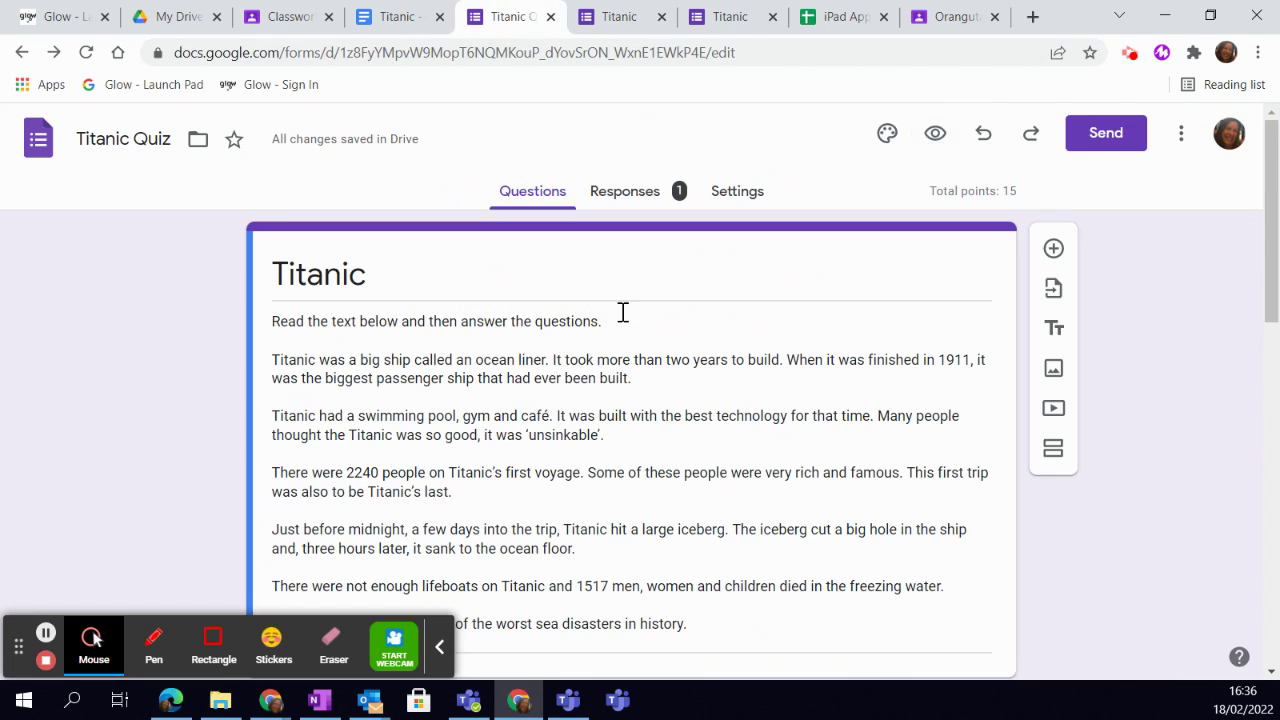
{"action": "scroll", "coordinate": [737, 400], "scroll_direction": "down", "scroll_amount": 3}
{"action": "scroll", "coordinate": [741, 400], "scroll_direction": "down", "scroll_amount": 2}
{"action": "left_click", "coordinate": [789, 246]}
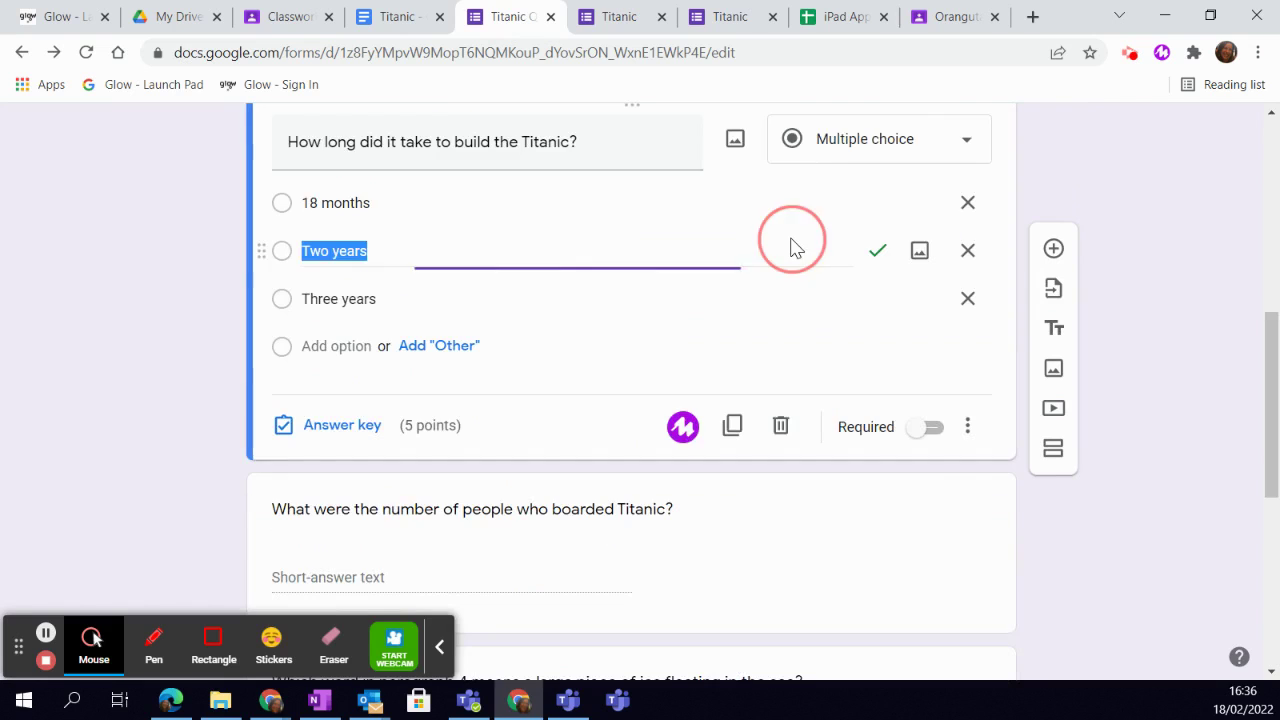
{"action": "left_click", "coordinate": [932, 430]}
{"action": "scroll", "coordinate": [915, 450], "scroll_direction": "down", "scroll_amount": 2}
{"action": "left_click", "coordinate": [900, 394]}
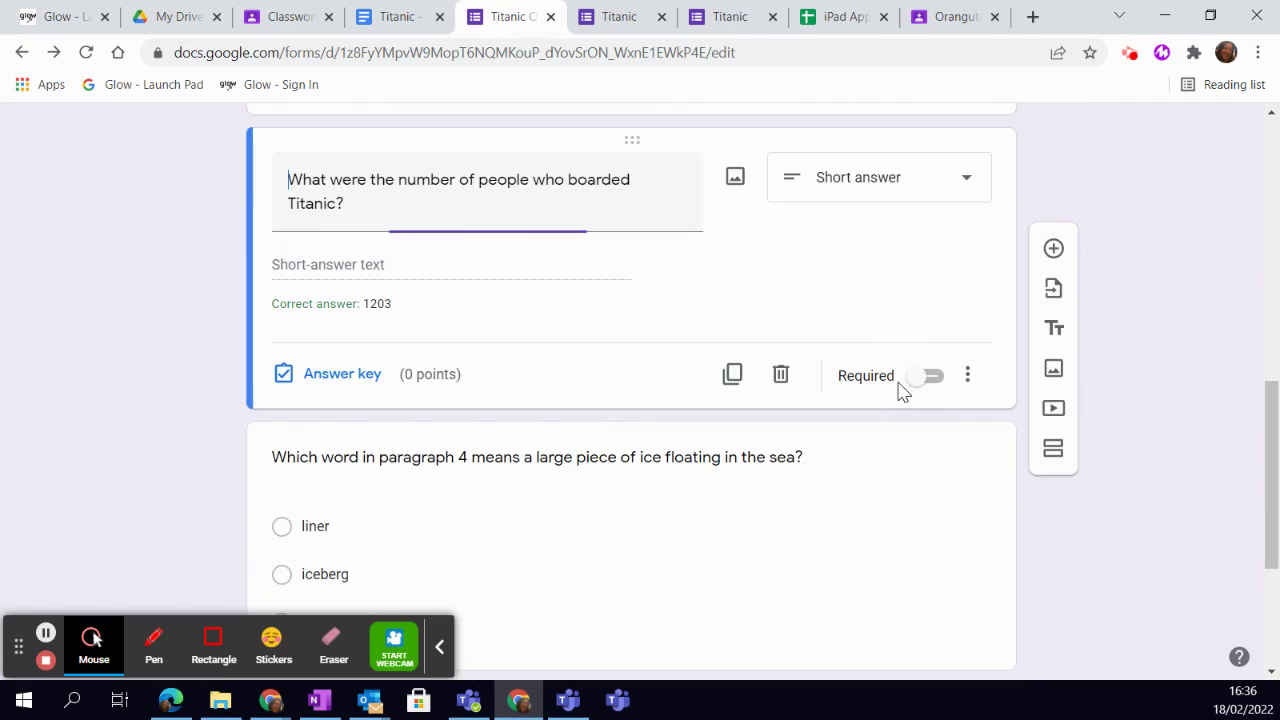
{"action": "left_click", "coordinate": [927, 378]}
Make the paragraph 4 word question and the ocean liner question required
{"action": "scroll", "coordinate": [928, 505], "scroll_direction": "down", "scroll_amount": 2}
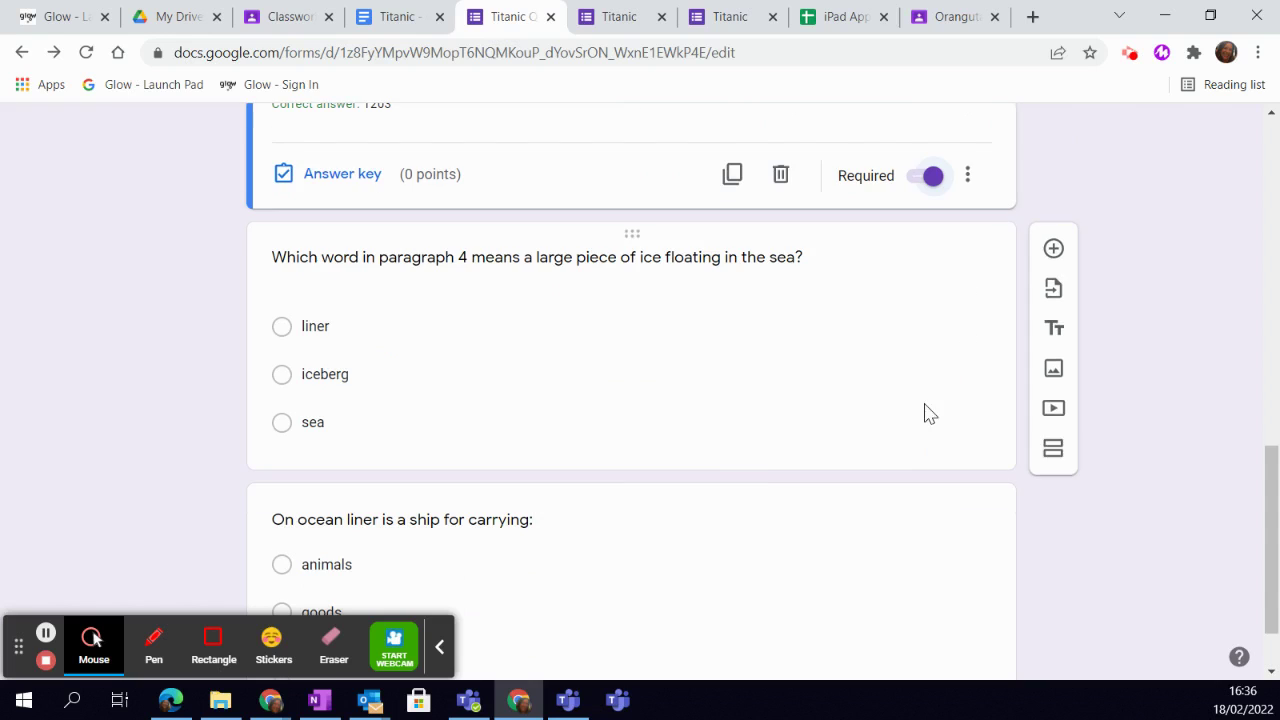
{"action": "left_click", "coordinate": [924, 413]}
{"action": "left_click", "coordinate": [925, 466]}
{"action": "scroll", "coordinate": [905, 530], "scroll_direction": "down", "scroll_amount": 1}
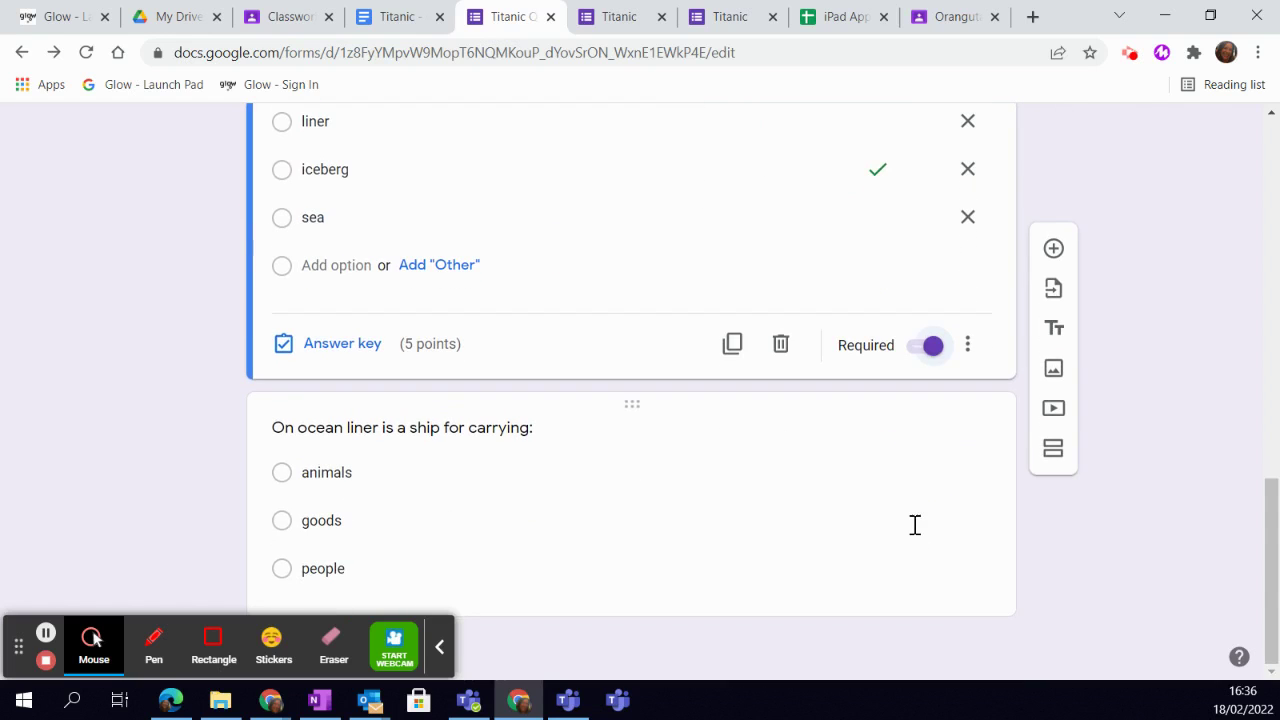
{"action": "left_click", "coordinate": [897, 503]}
{"action": "left_click", "coordinate": [928, 583]}
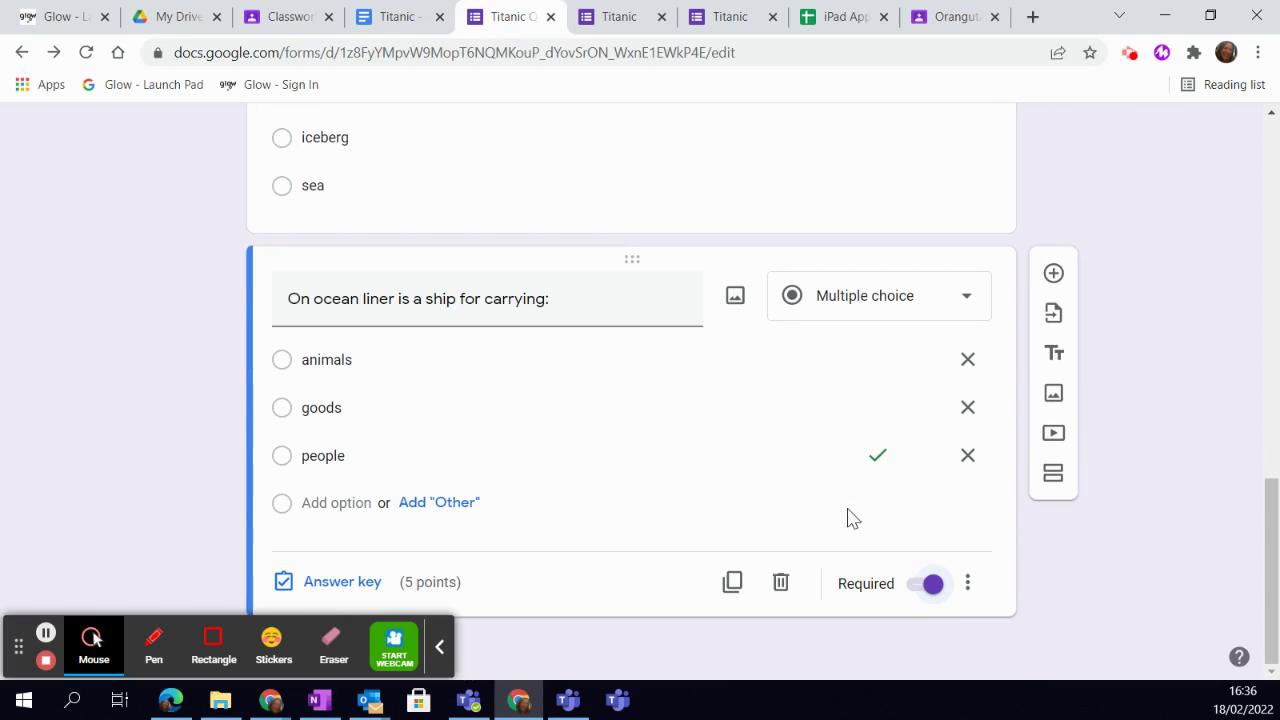
Generate a shortened link for sending the quiz, copy it and close the send form dialog
{"action": "scroll", "coordinate": [893, 567], "scroll_direction": "up", "scroll_amount": 7}
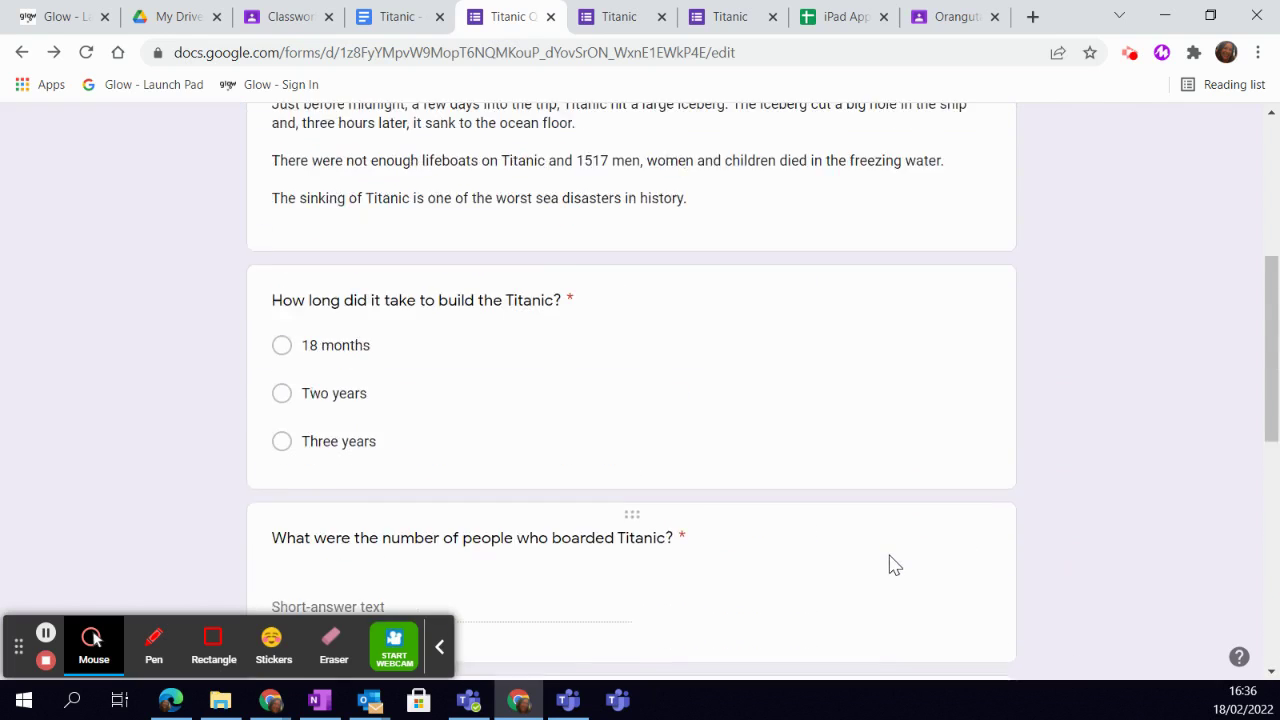
{"action": "scroll", "coordinate": [690, 492], "scroll_direction": "up", "scroll_amount": 3}
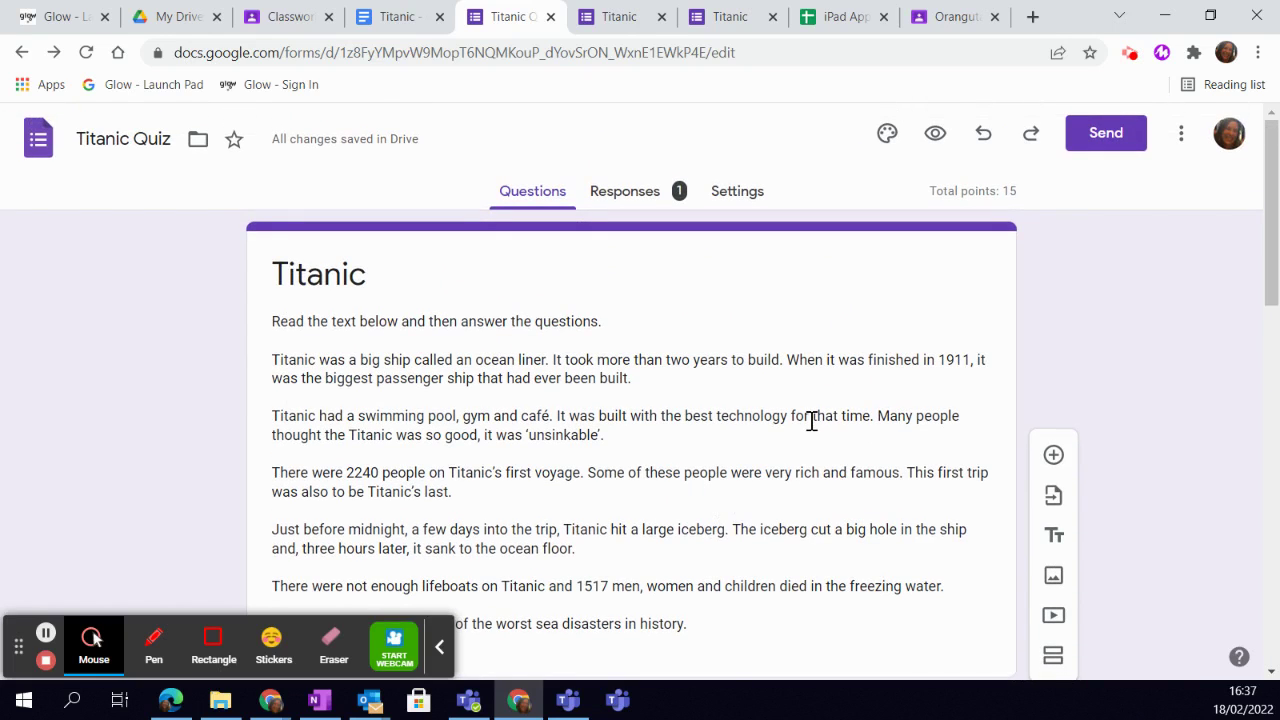
{"action": "left_click", "coordinate": [438, 649]}
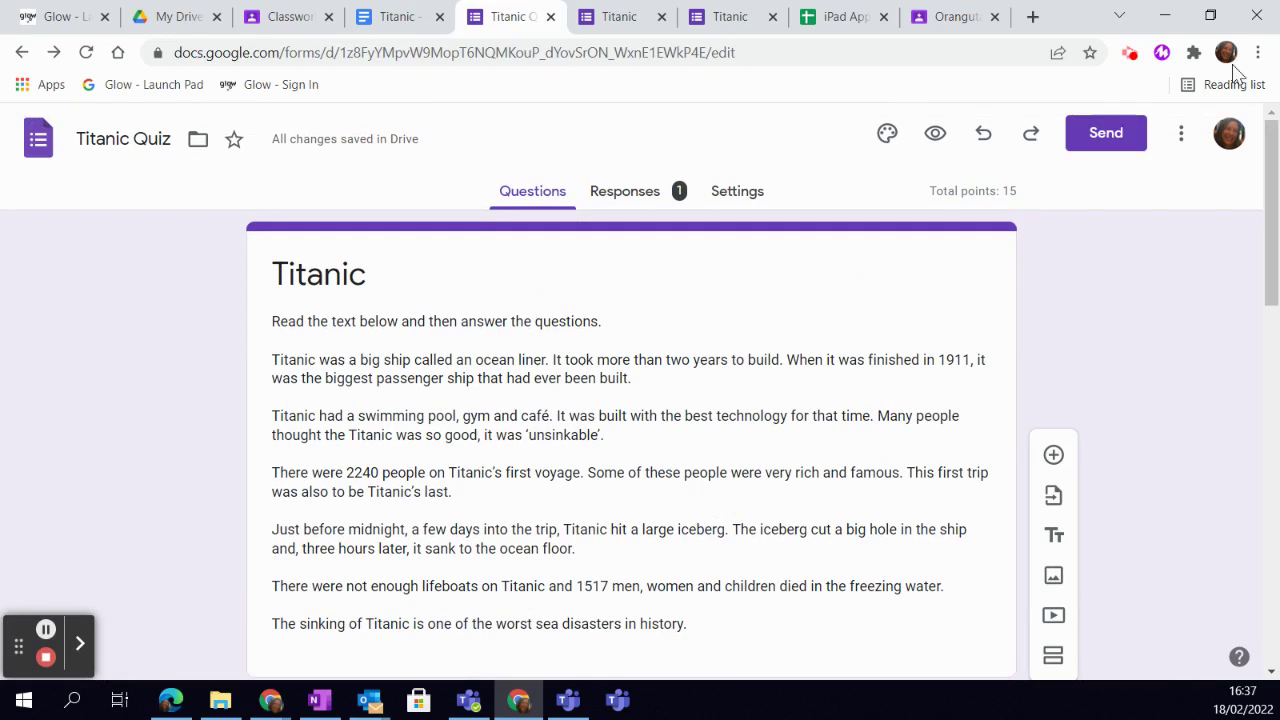
{"action": "left_click", "coordinate": [1124, 140]}
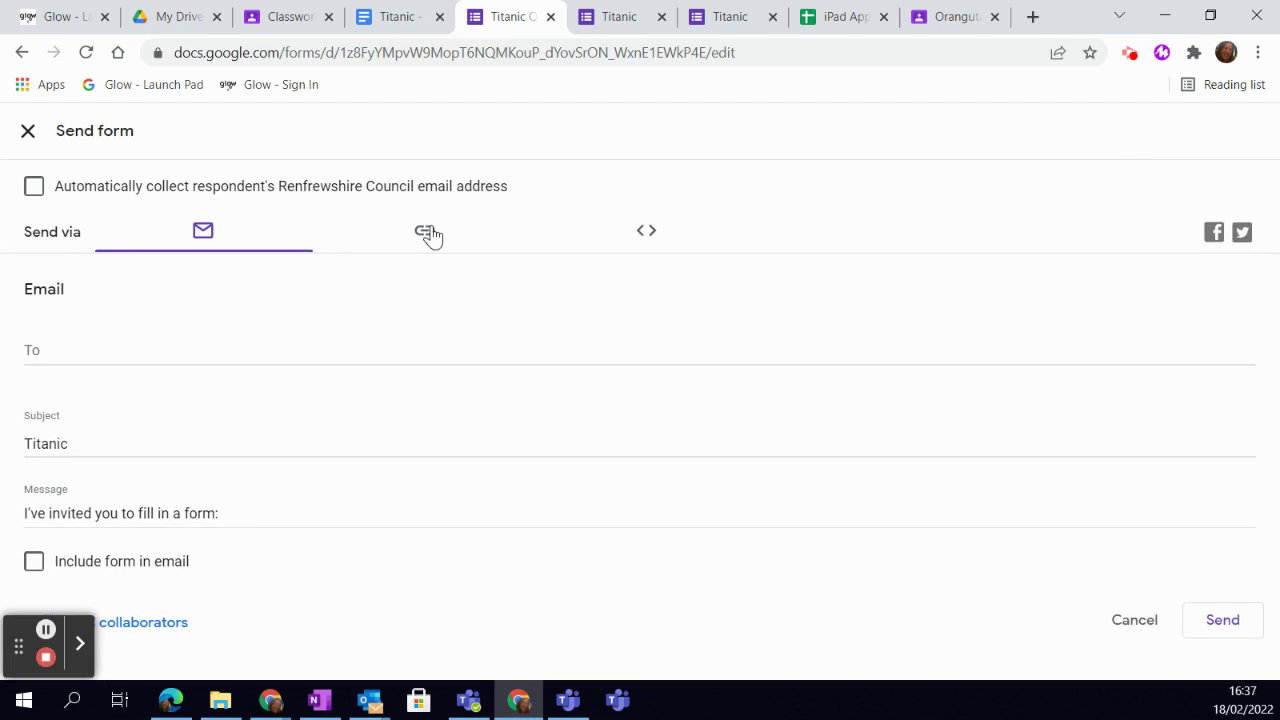
{"action": "left_click", "coordinate": [426, 233]}
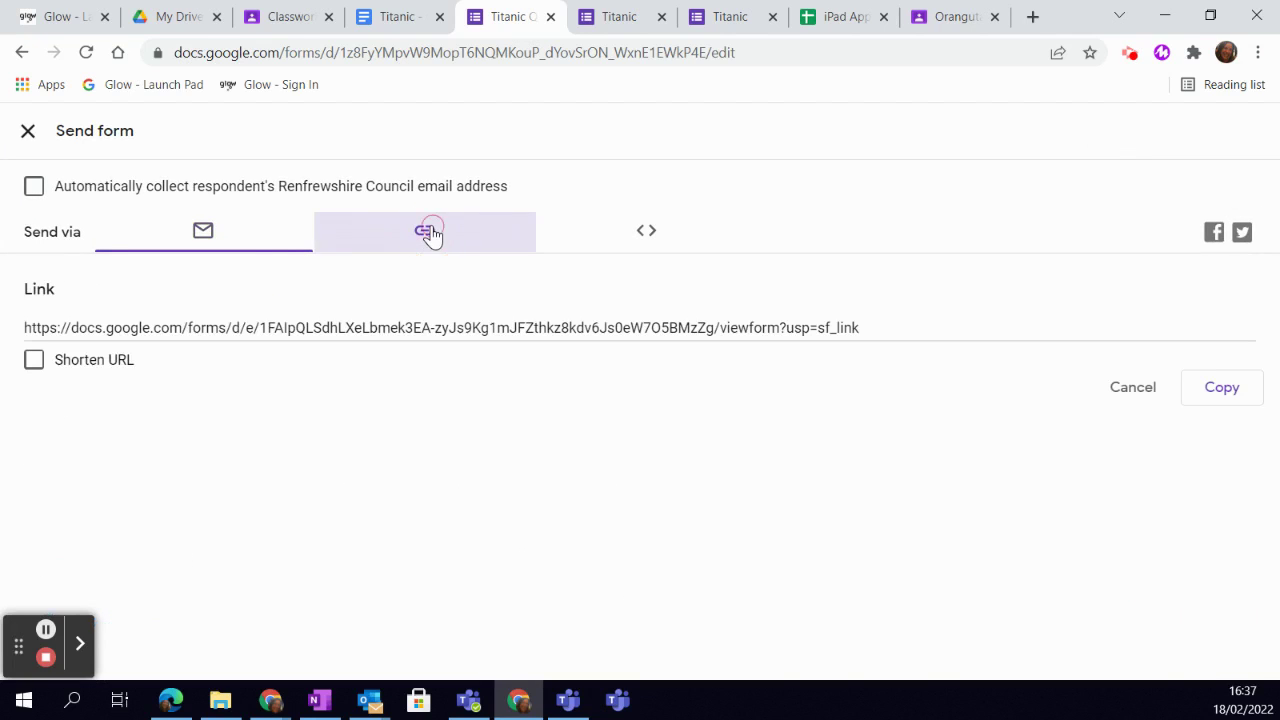
{"action": "left_click", "coordinate": [34, 362]}
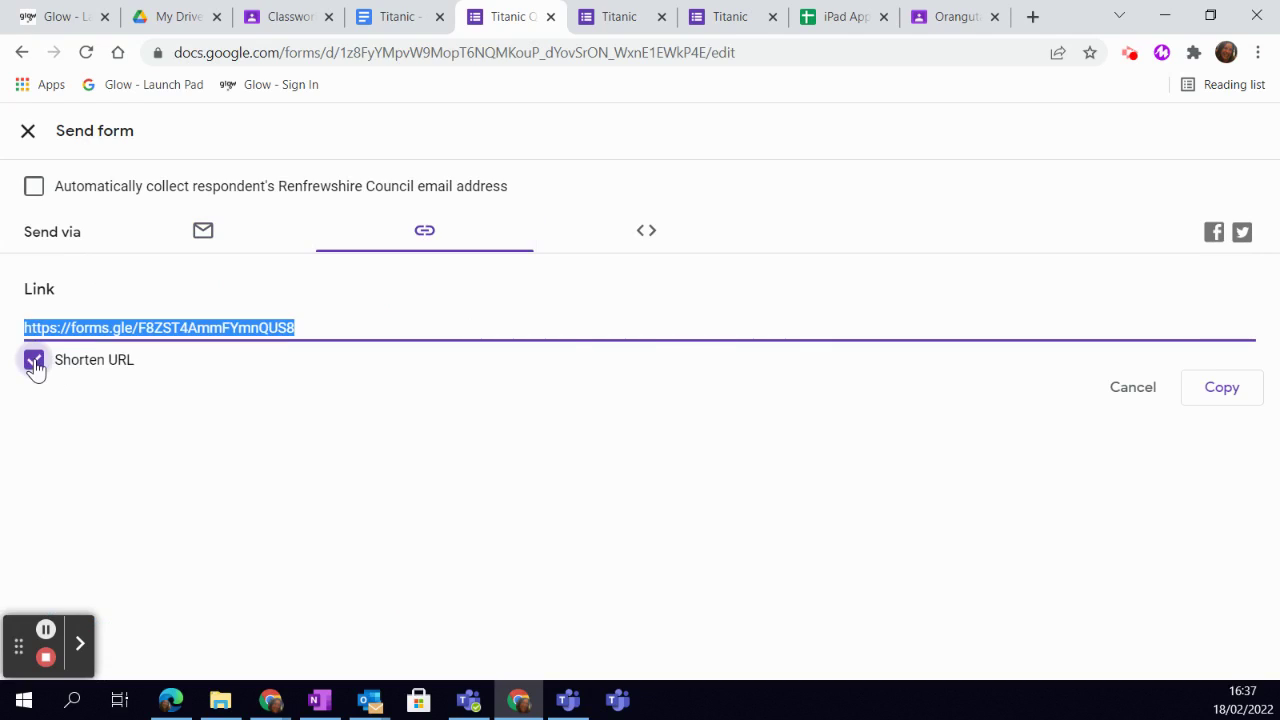
{"action": "left_click", "coordinate": [1236, 395]}
{"action": "left_click", "coordinate": [27, 132]}
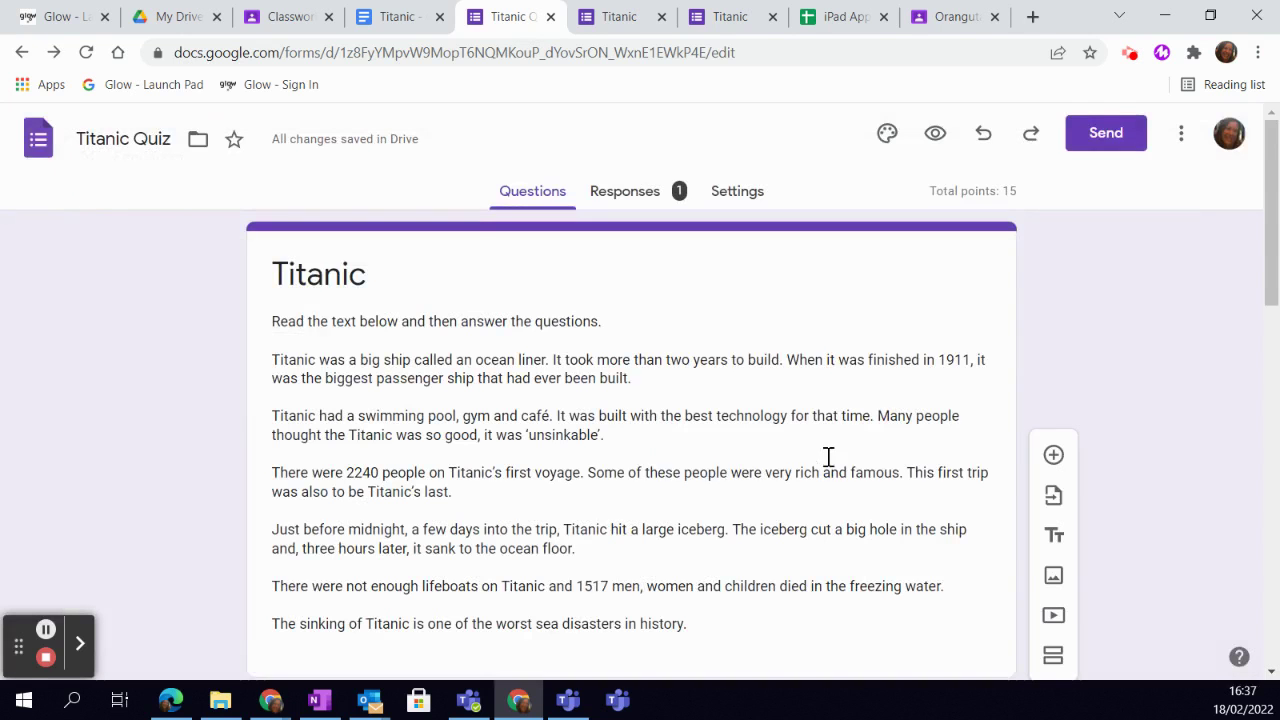
{"action": "scroll", "coordinate": [826, 364], "scroll_direction": "down", "scroll_amount": 1}
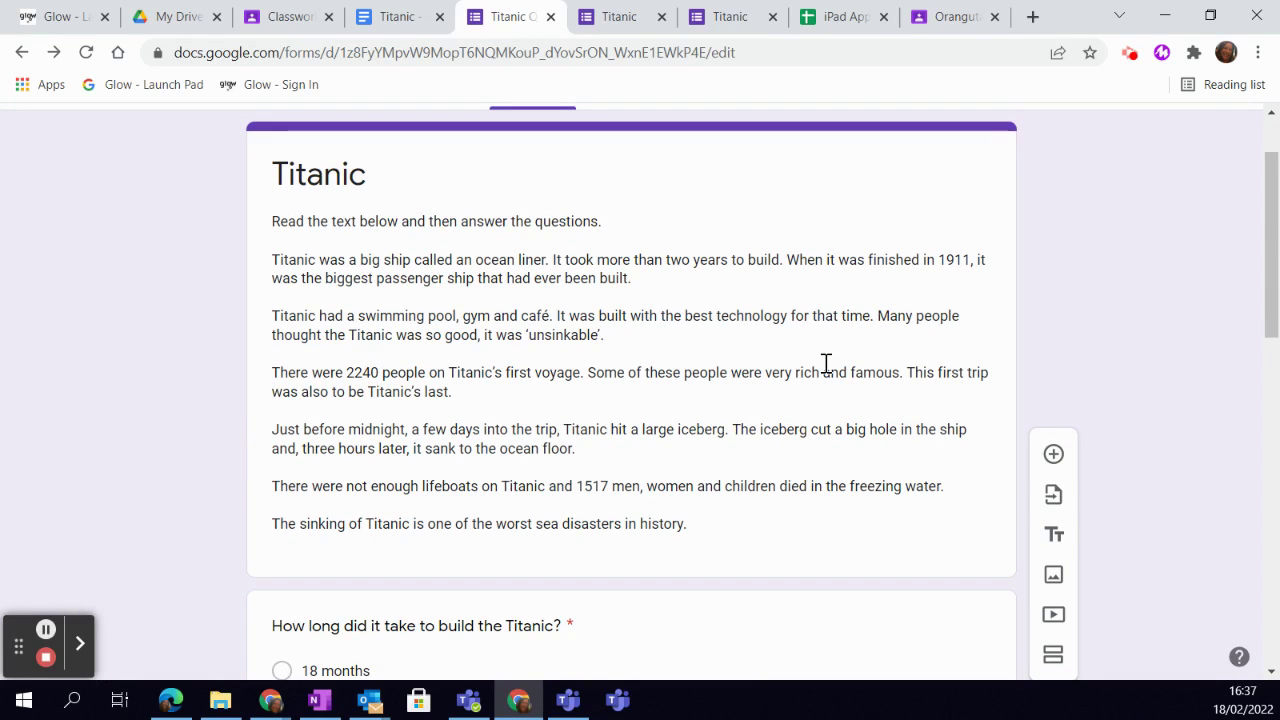
{"action": "scroll", "coordinate": [826, 364], "scroll_direction": "up", "scroll_amount": 1}
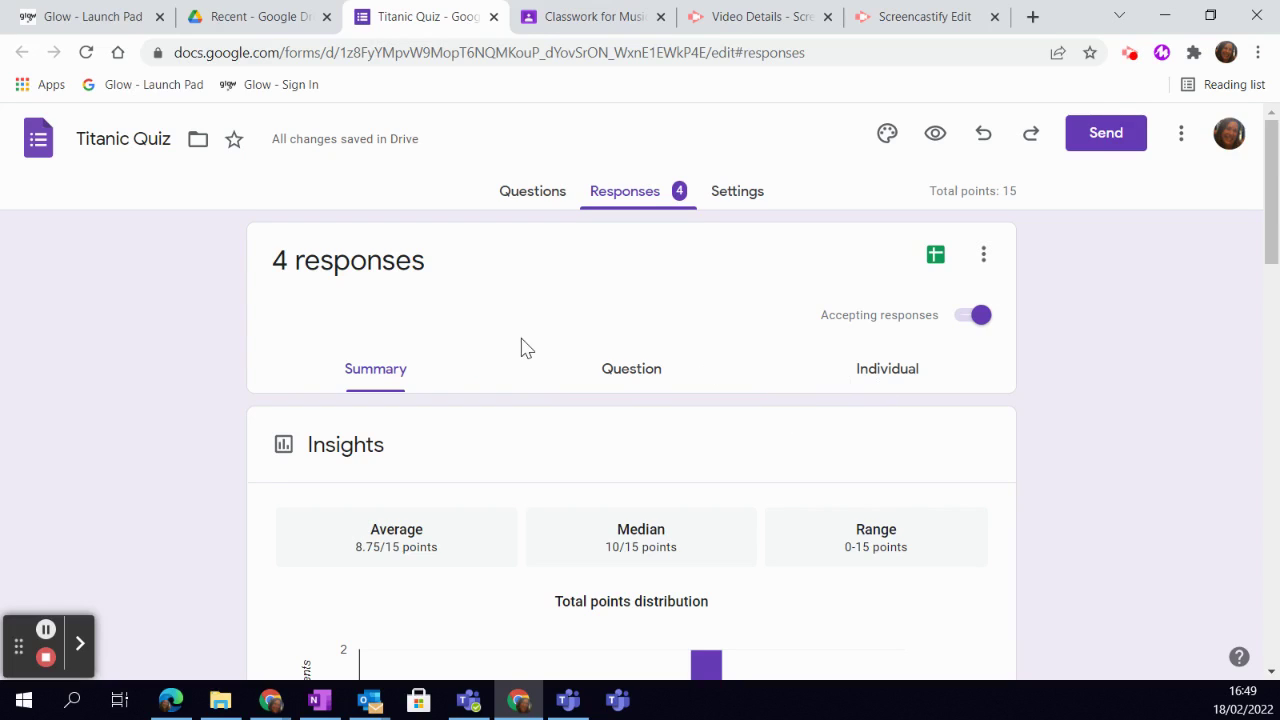
Stop the quiz from accepting responses, and turn accepting responses back on
{"action": "left_click", "coordinate": [968, 318]}
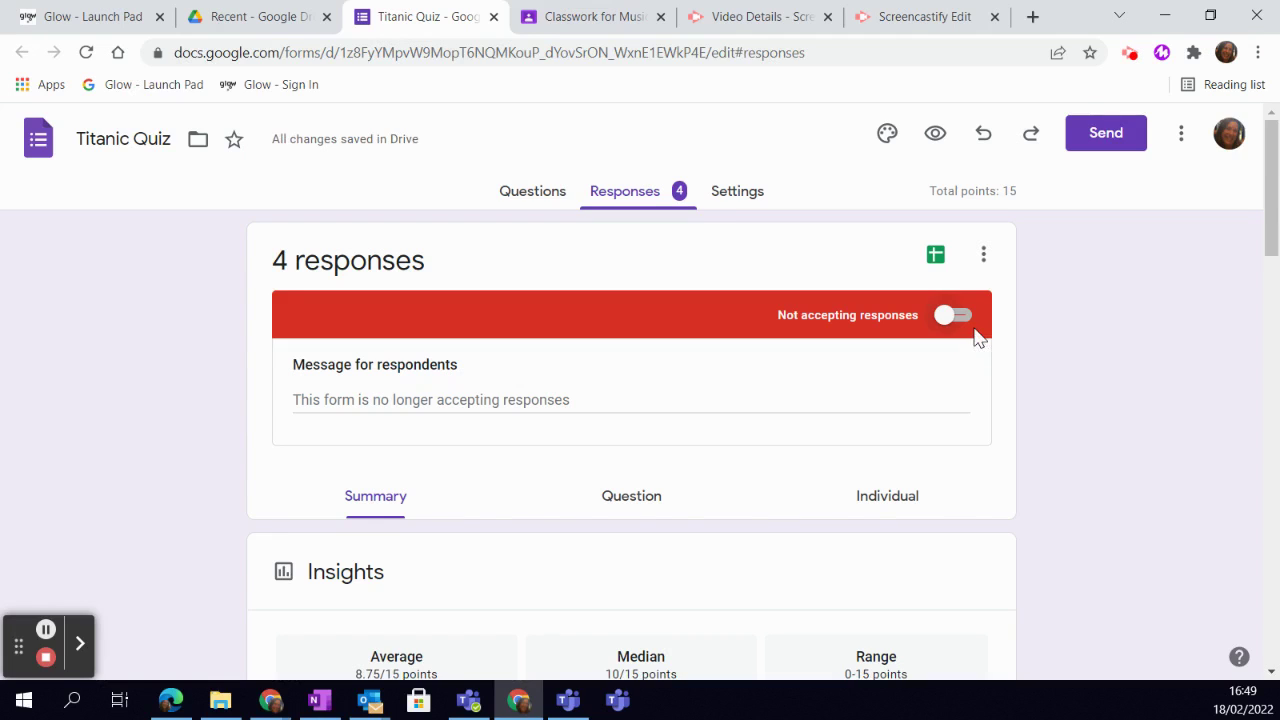
{"action": "left_click", "coordinate": [966, 320]}
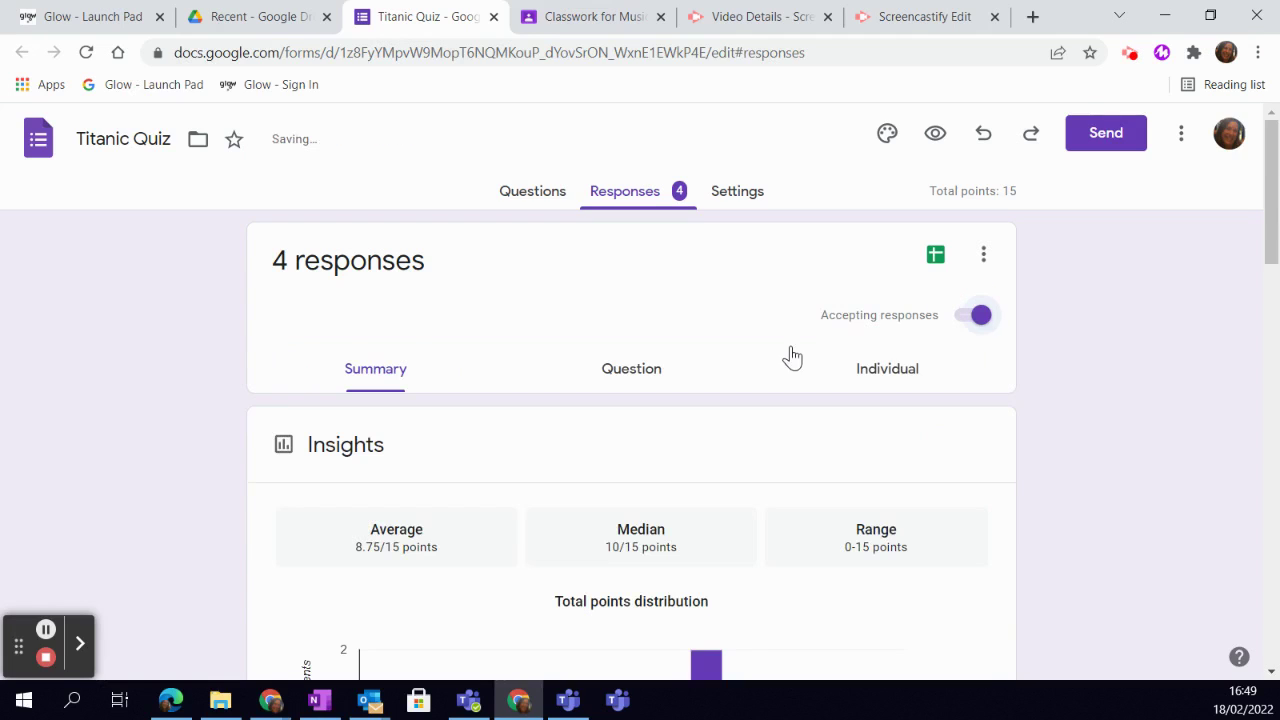
Review the response summary, from the score insights and points distribution through the answer breakdown of all four questions
{"action": "scroll", "coordinate": [680, 330], "scroll_direction": "down", "scroll_amount": 2}
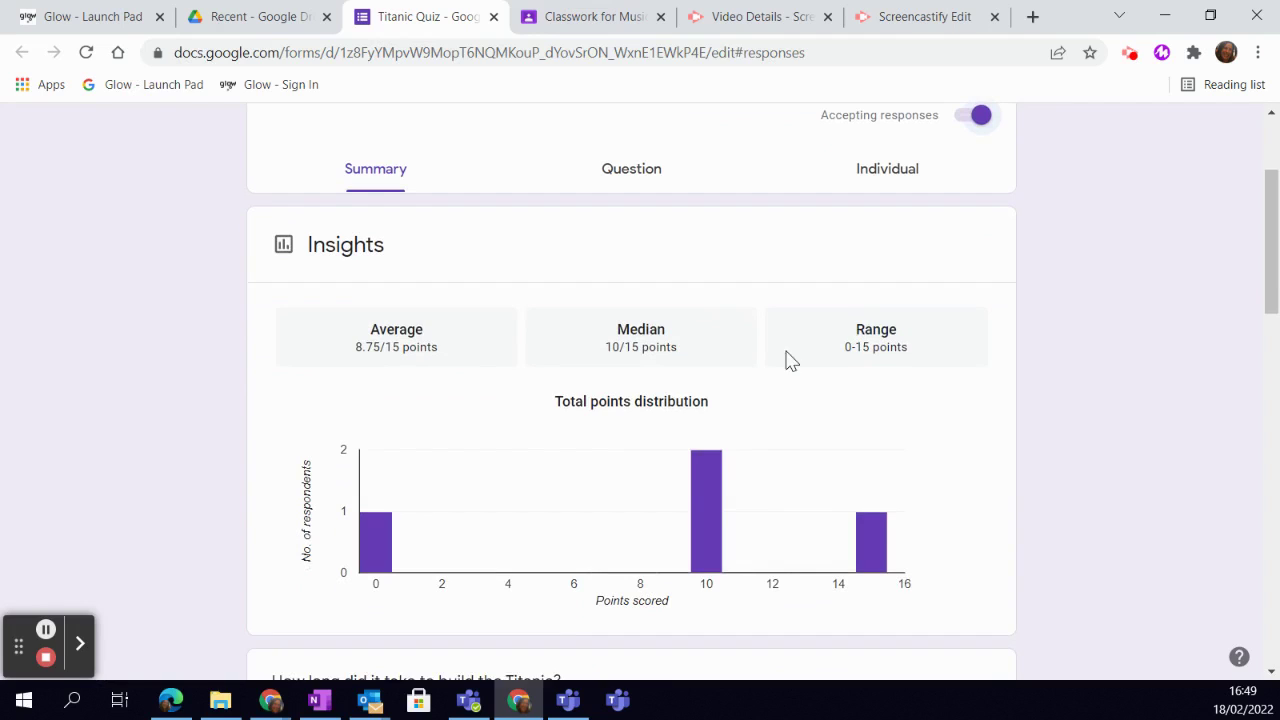
{"action": "scroll", "coordinate": [975, 448], "scroll_direction": "down", "scroll_amount": 1}
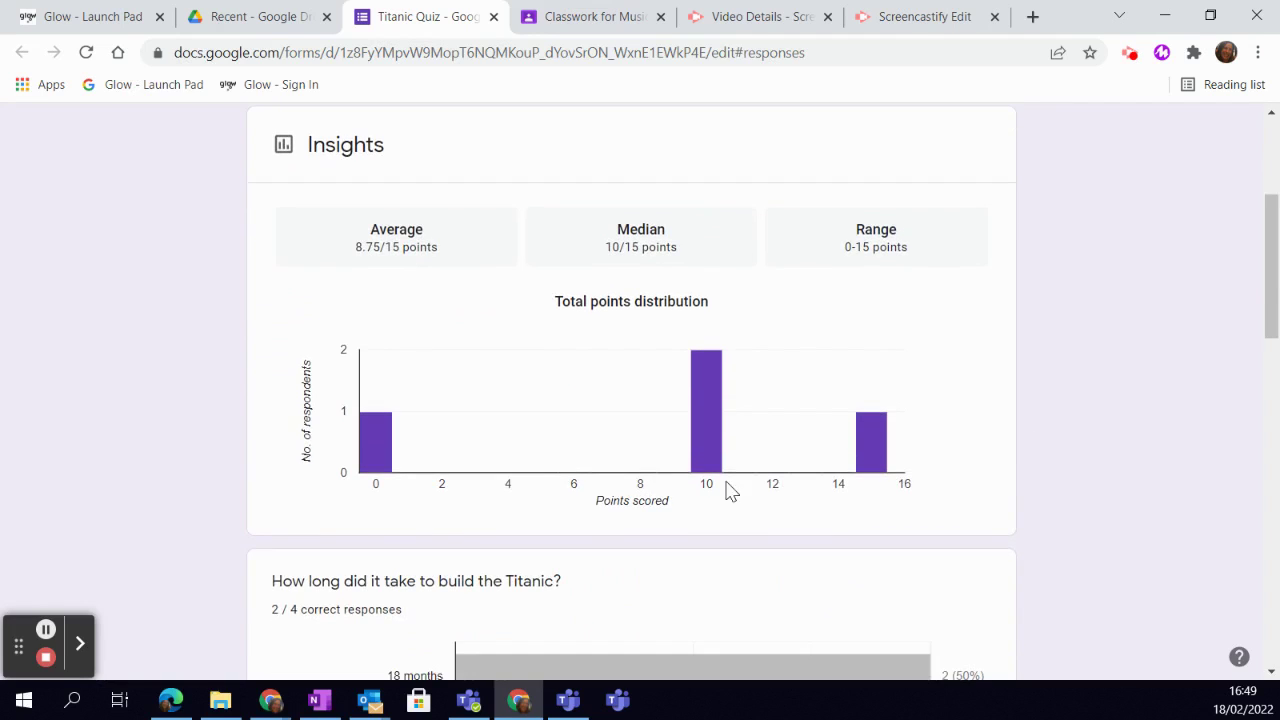
{"action": "scroll", "coordinate": [1010, 468], "scroll_direction": "down", "scroll_amount": 2}
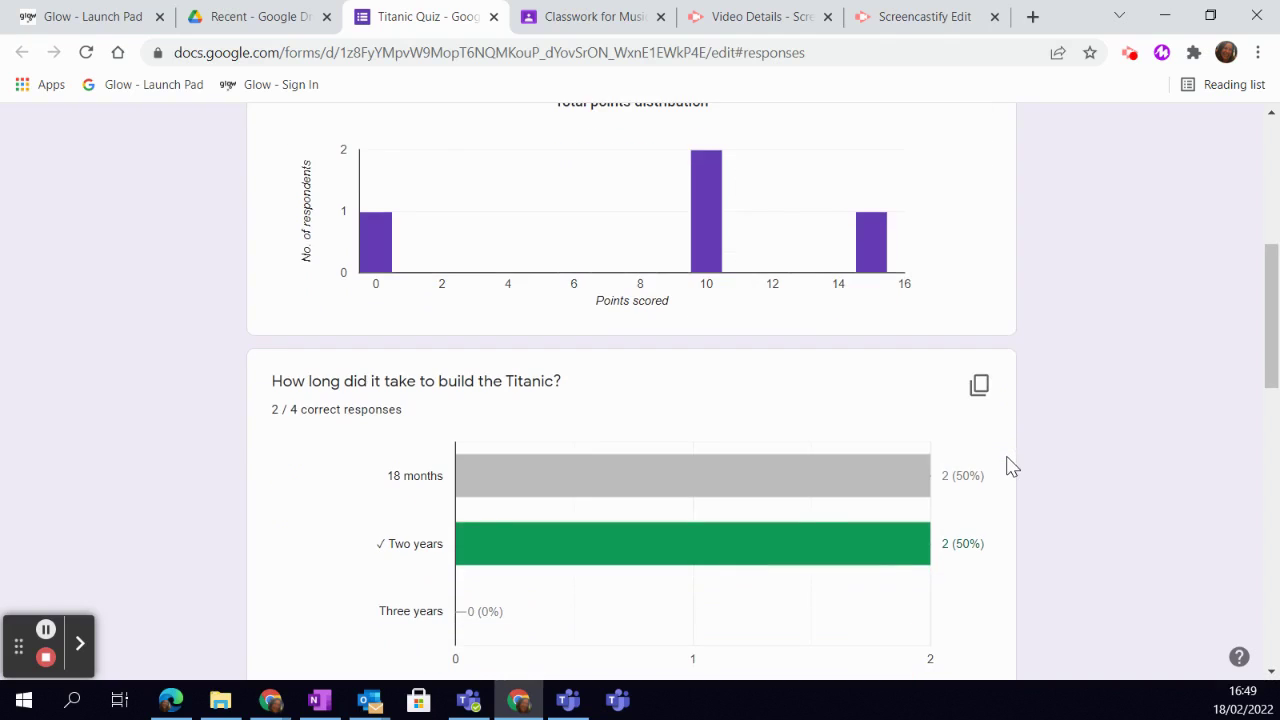
{"action": "scroll", "coordinate": [1010, 468], "scroll_direction": "down", "scroll_amount": 2}
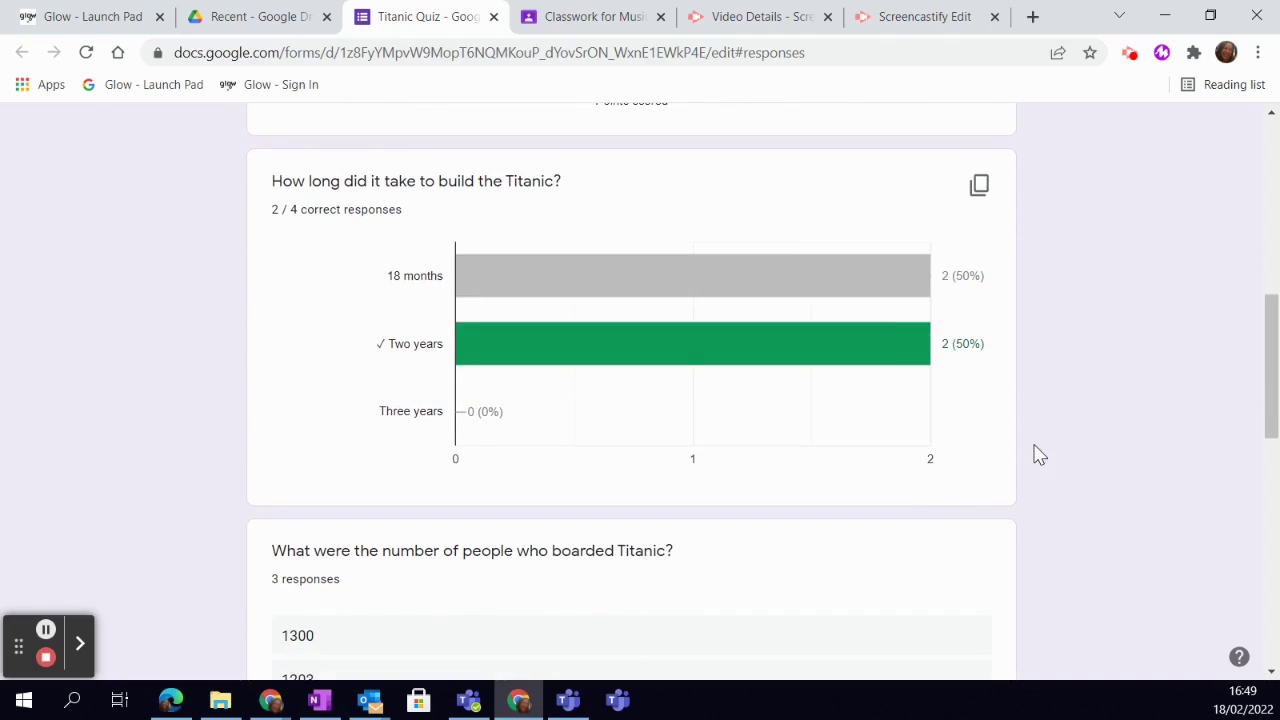
{"action": "scroll", "coordinate": [1104, 463], "scroll_direction": "down", "scroll_amount": 2}
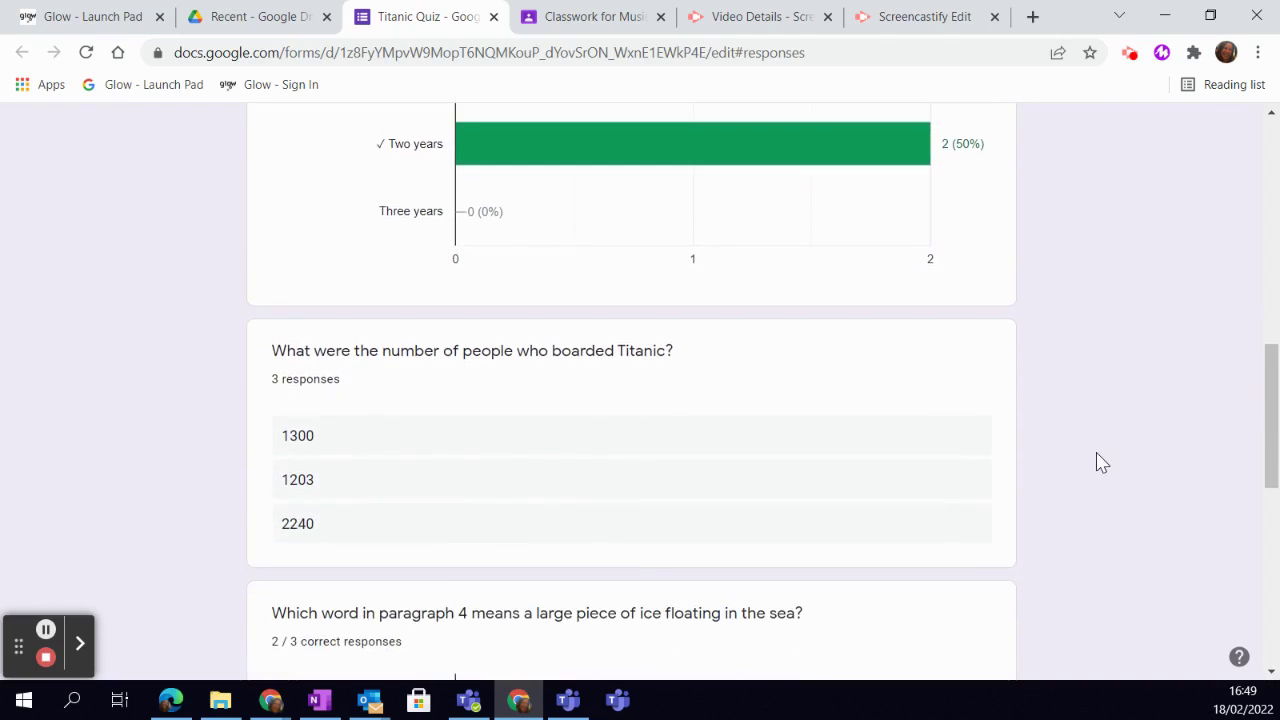
{"action": "scroll", "coordinate": [1100, 461], "scroll_direction": "down", "scroll_amount": 3}
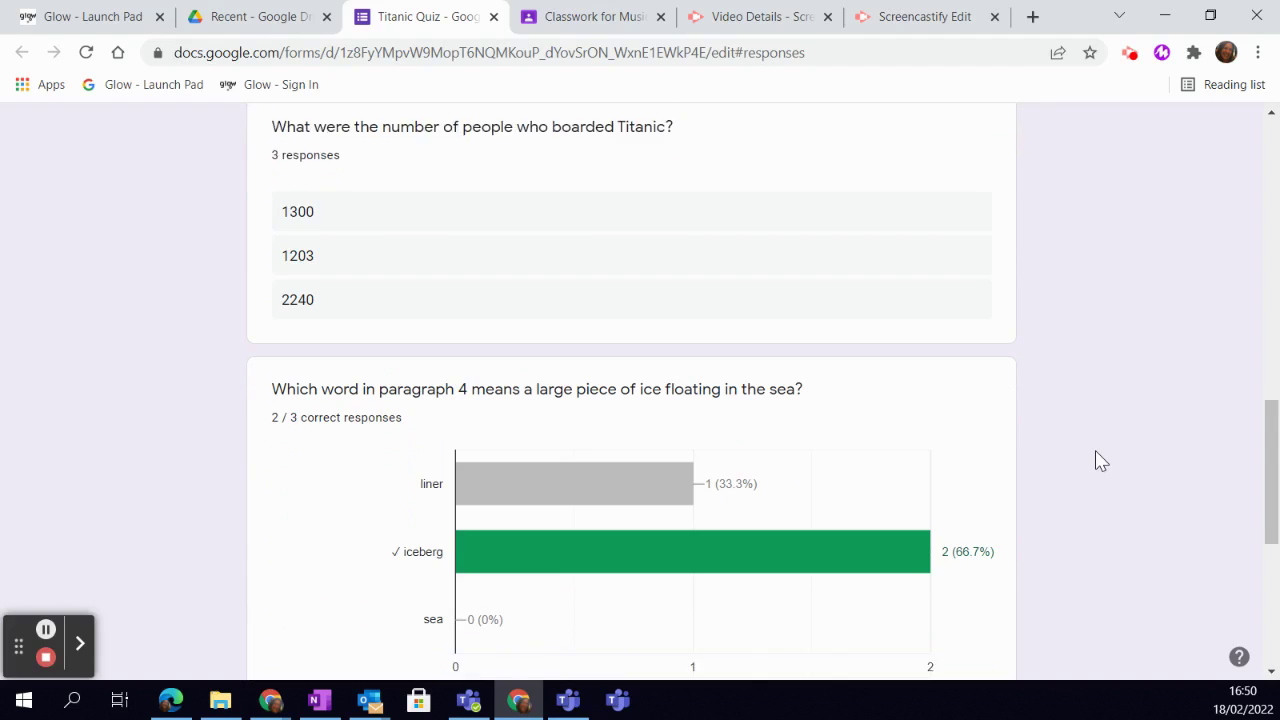
{"action": "scroll", "coordinate": [1100, 461], "scroll_direction": "down", "scroll_amount": 2}
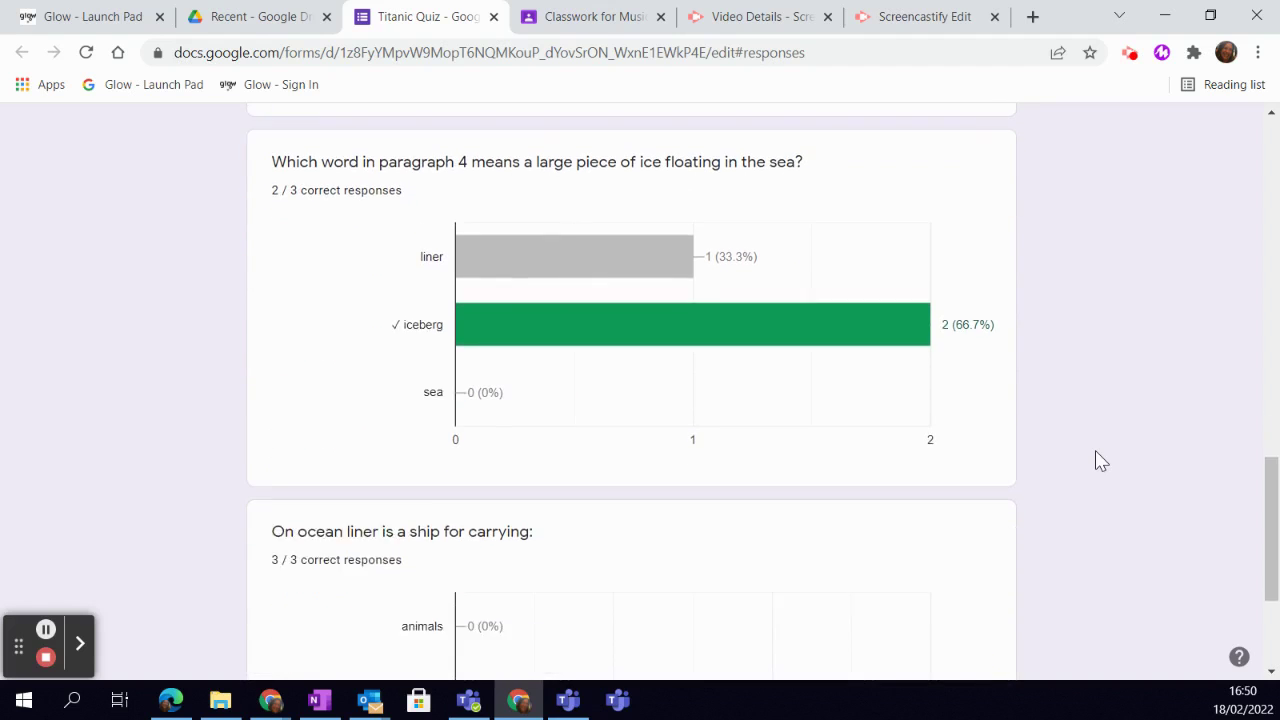
{"action": "scroll", "coordinate": [1100, 461], "scroll_direction": "down", "scroll_amount": 1}
{"action": "scroll", "coordinate": [1100, 461], "scroll_direction": "down", "scroll_amount": 1}
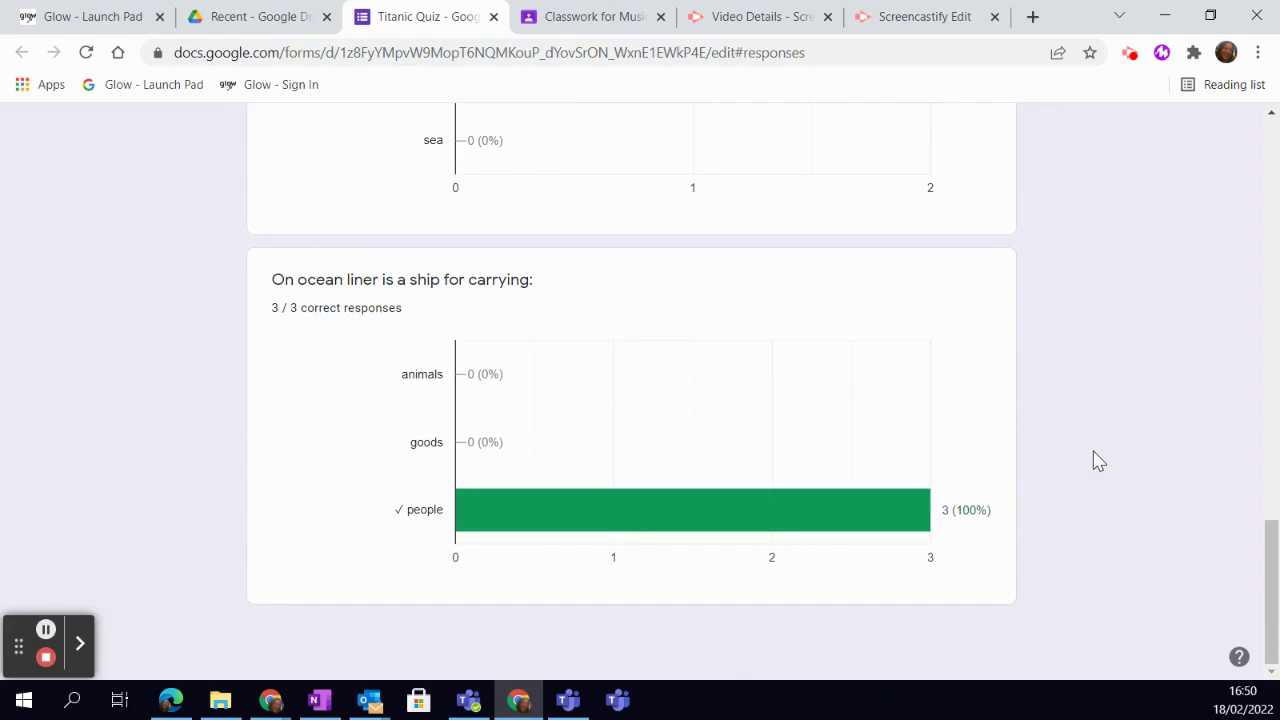
{"action": "scroll", "coordinate": [1100, 461], "scroll_direction": "up", "scroll_amount": 5}
{"action": "scroll", "coordinate": [1100, 461], "scroll_direction": "up", "scroll_amount": 10}
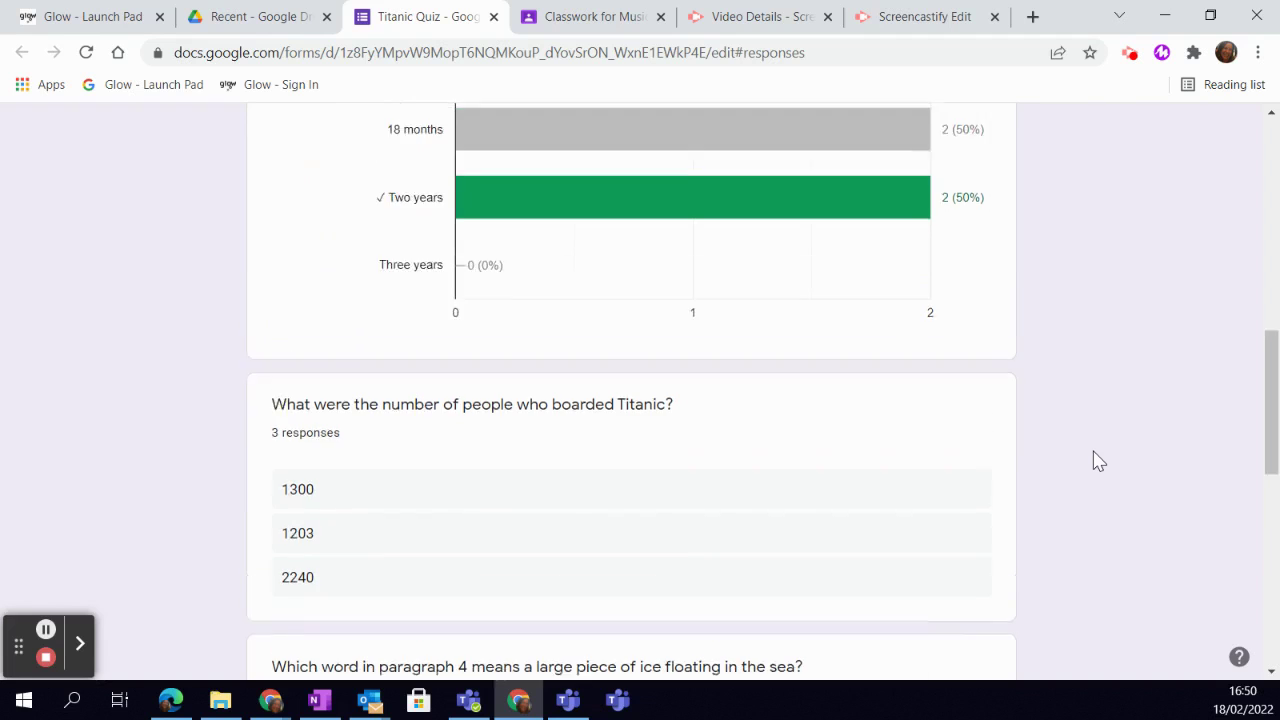
{"action": "scroll", "coordinate": [1100, 461], "scroll_direction": "up", "scroll_amount": 3}
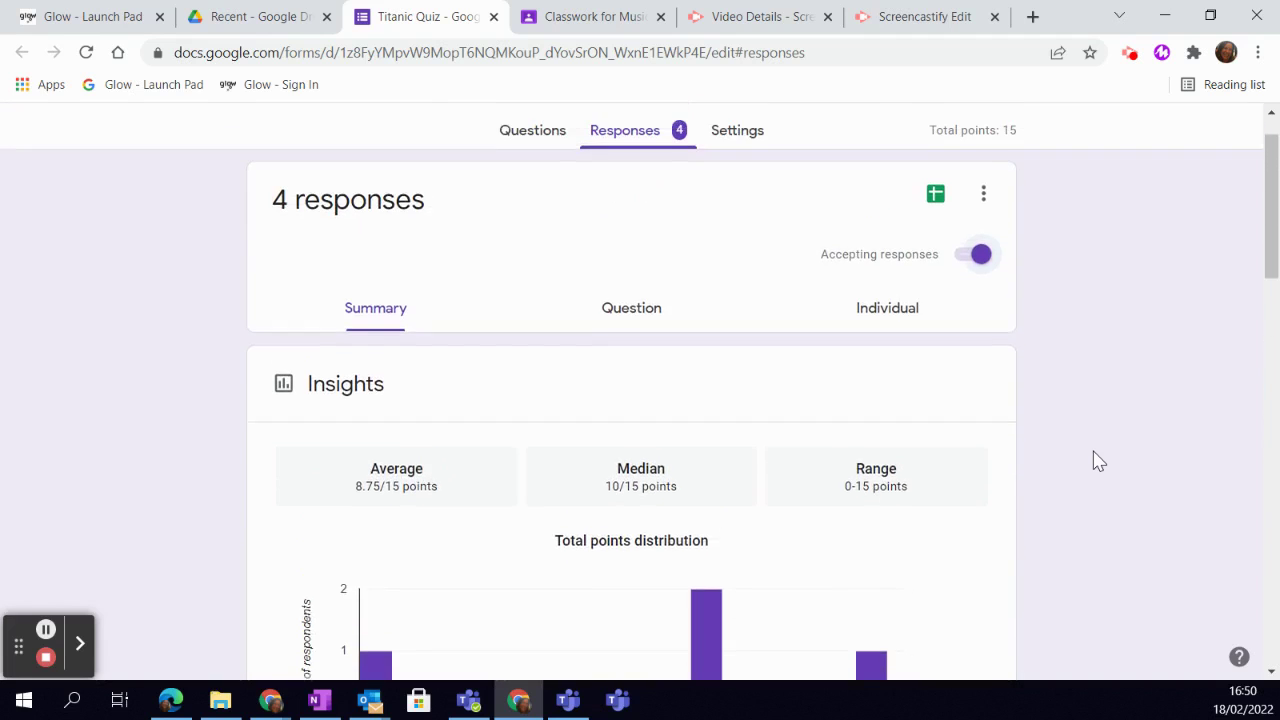
Review the responses by question, examining the build time answers and moving on through the people boarded question to the paragraph 4 word question
{"action": "left_click", "coordinate": [655, 367]}
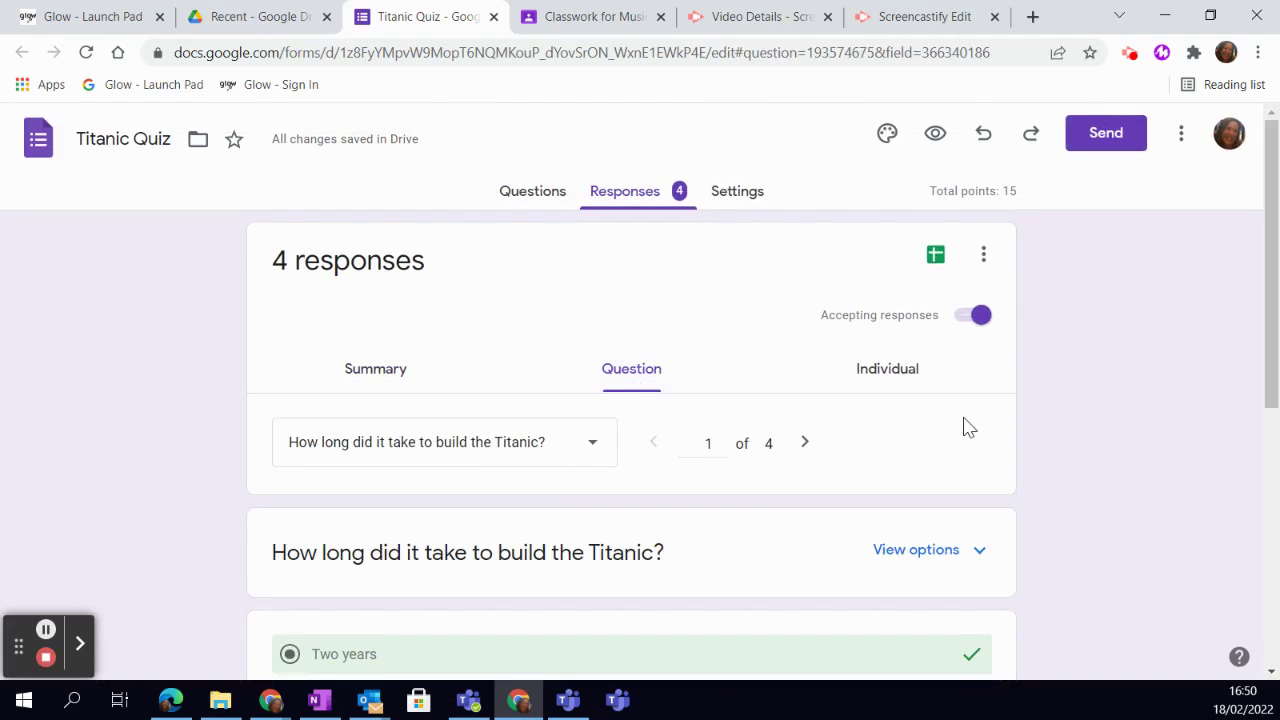
{"action": "scroll", "coordinate": [966, 421], "scroll_direction": "down", "scroll_amount": 2}
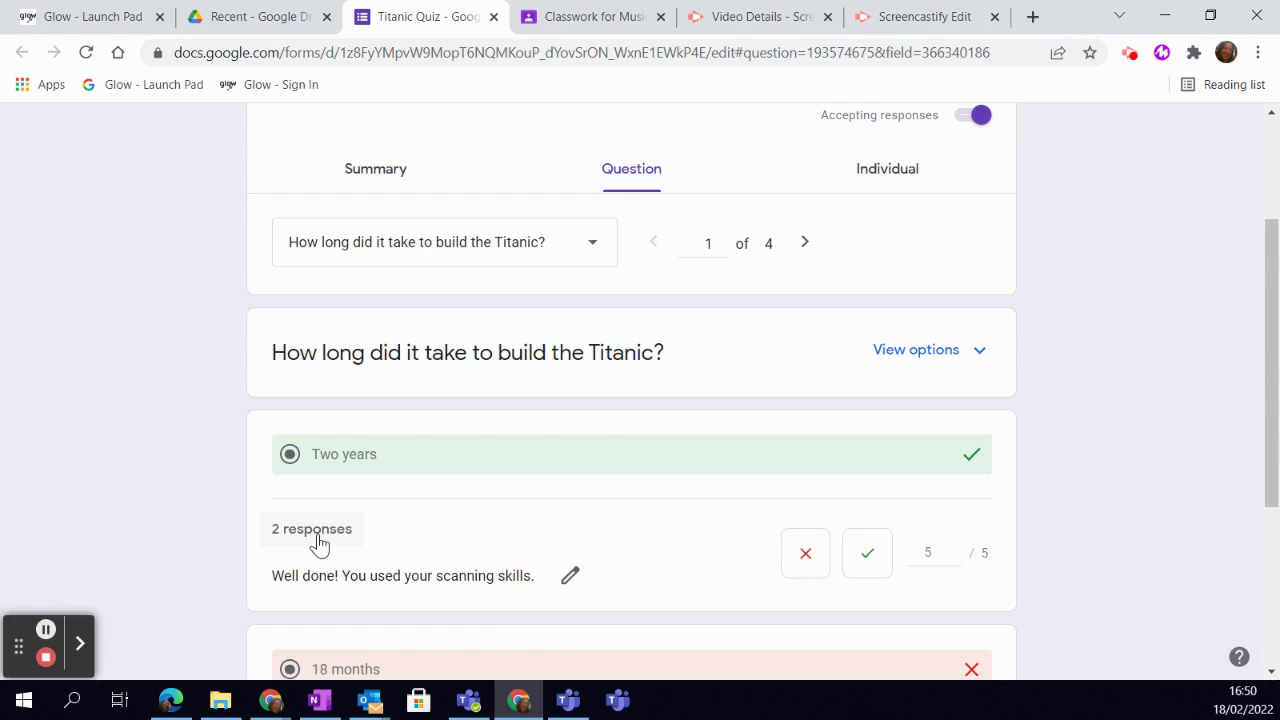
{"action": "scroll", "coordinate": [337, 540], "scroll_direction": "down", "scroll_amount": 3}
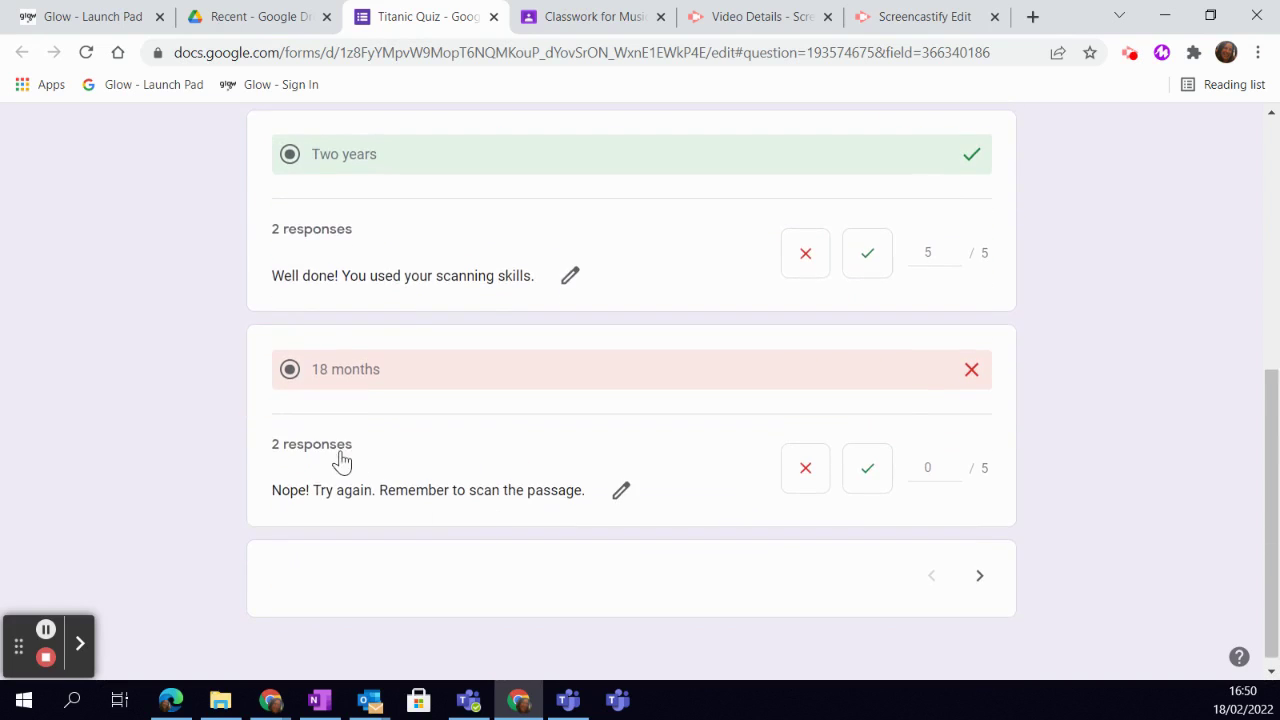
{"action": "scroll", "coordinate": [486, 513], "scroll_direction": "up", "scroll_amount": 4}
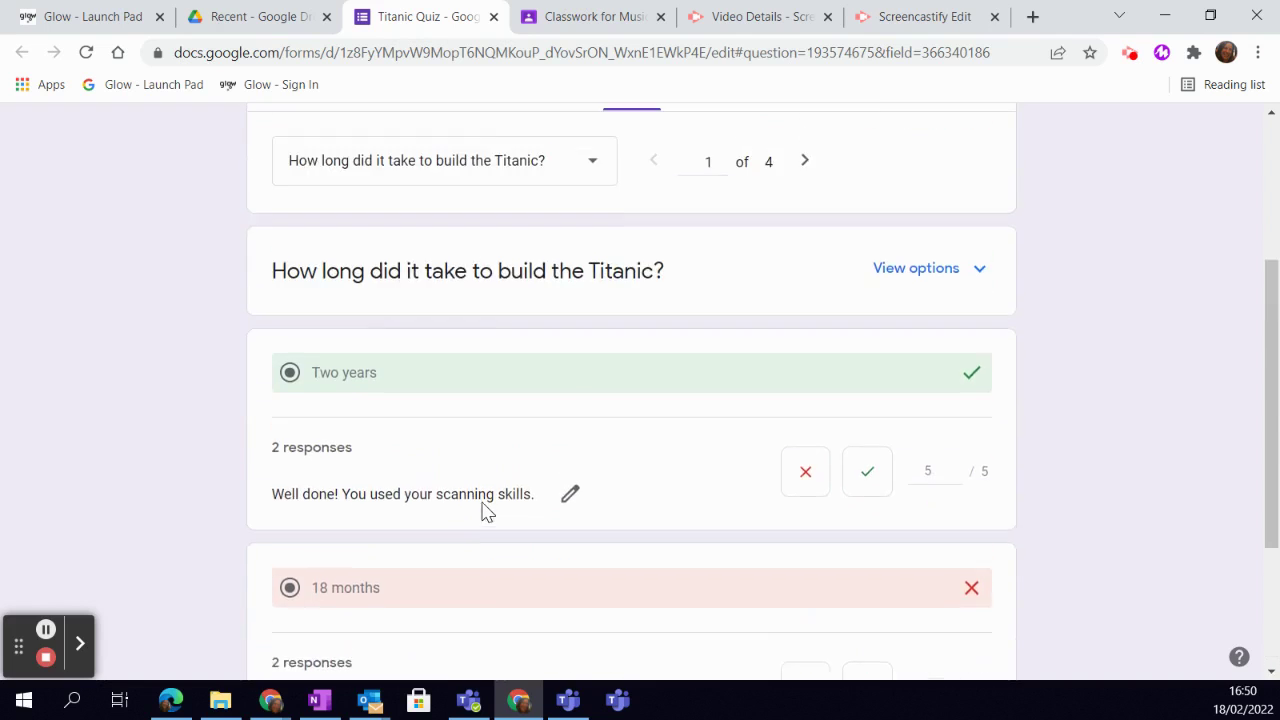
{"action": "left_click", "coordinate": [804, 336]}
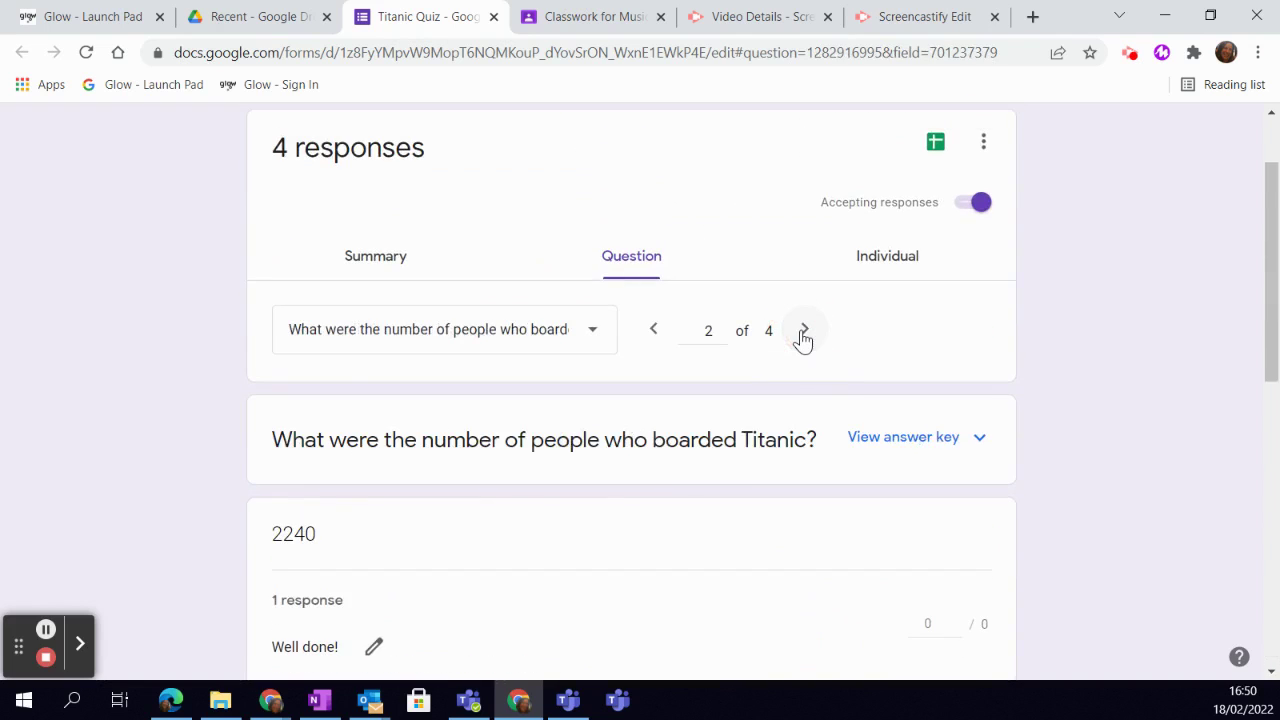
{"action": "left_click", "coordinate": [803, 336]}
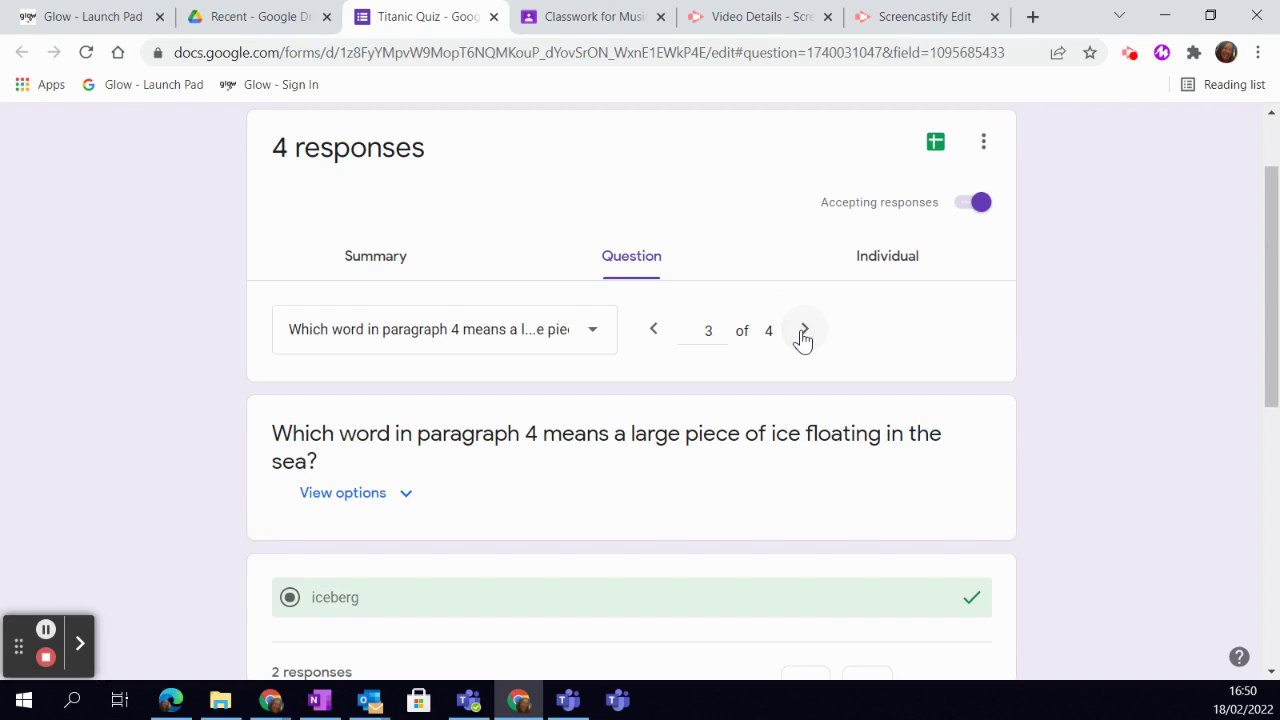
Open the individual responses and examine the first respondent's score, answers and feedback for every question
{"action": "left_click", "coordinate": [888, 262]}
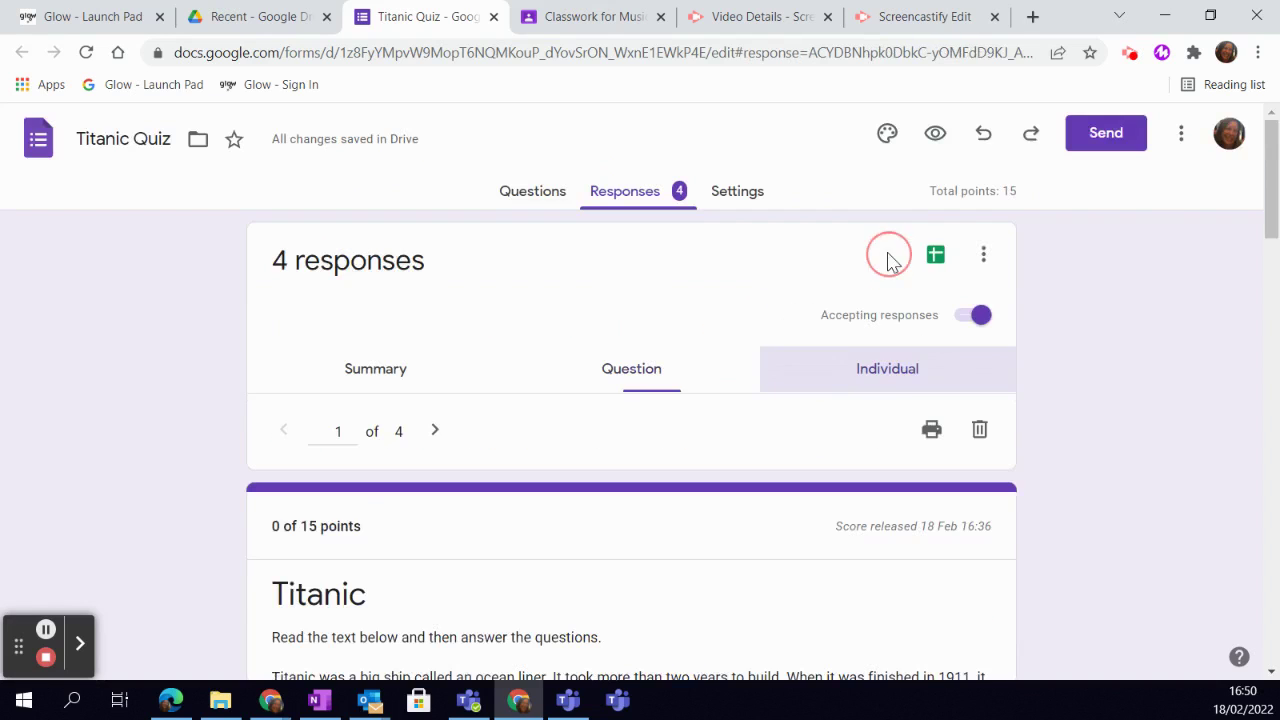
{"action": "scroll", "coordinate": [760, 477], "scroll_direction": "down", "scroll_amount": 2}
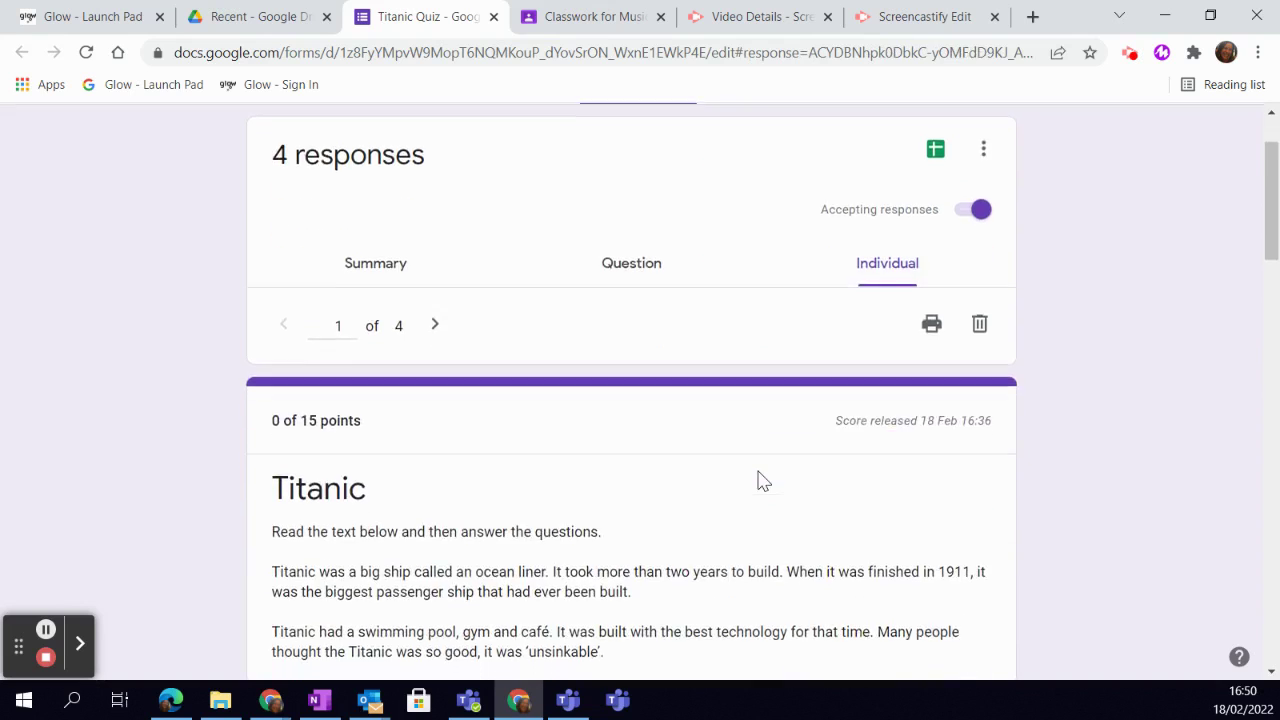
{"action": "scroll", "coordinate": [760, 463], "scroll_direction": "down", "scroll_amount": 5}
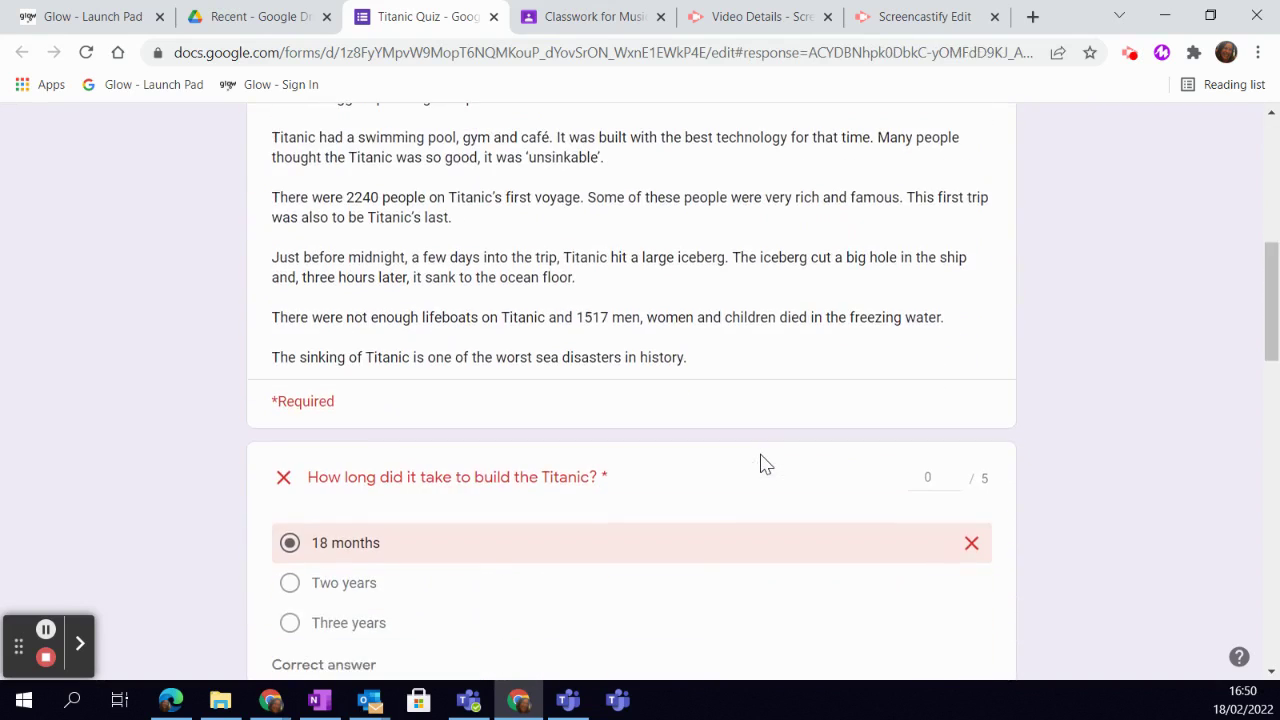
{"action": "scroll", "coordinate": [760, 463], "scroll_direction": "down", "scroll_amount": 5}
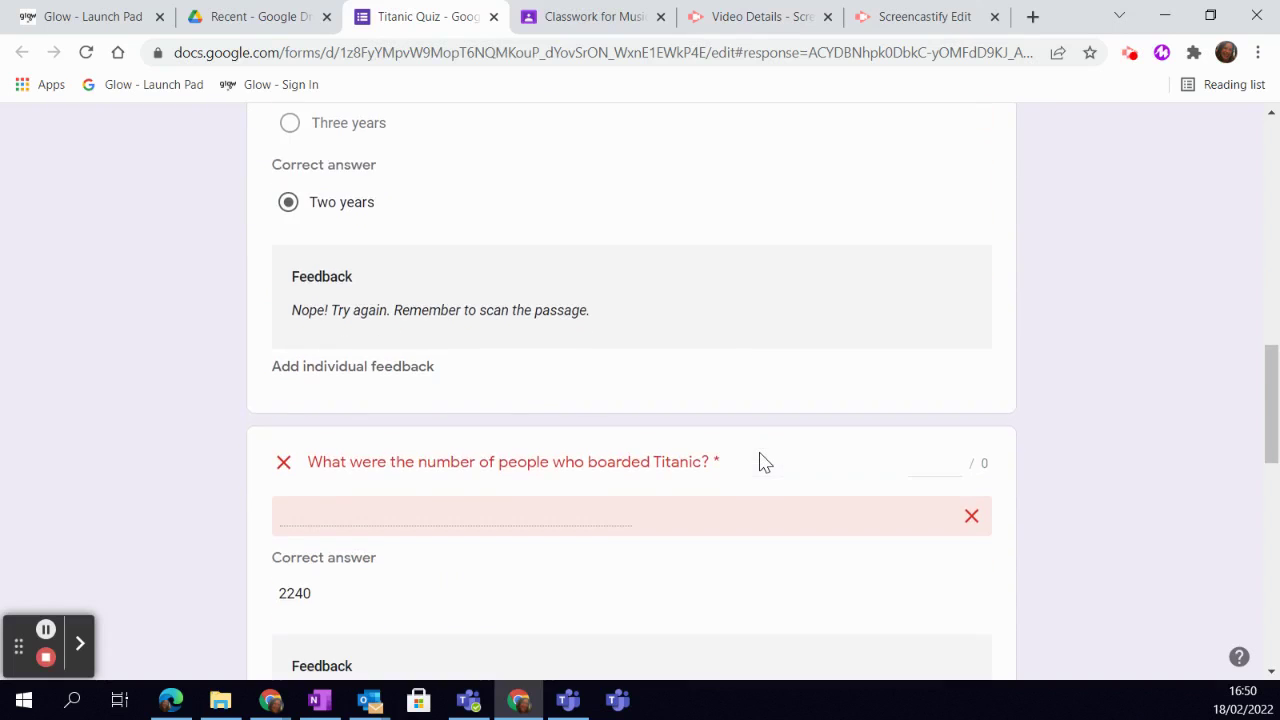
{"action": "scroll", "coordinate": [760, 463], "scroll_direction": "down", "scroll_amount": 5}
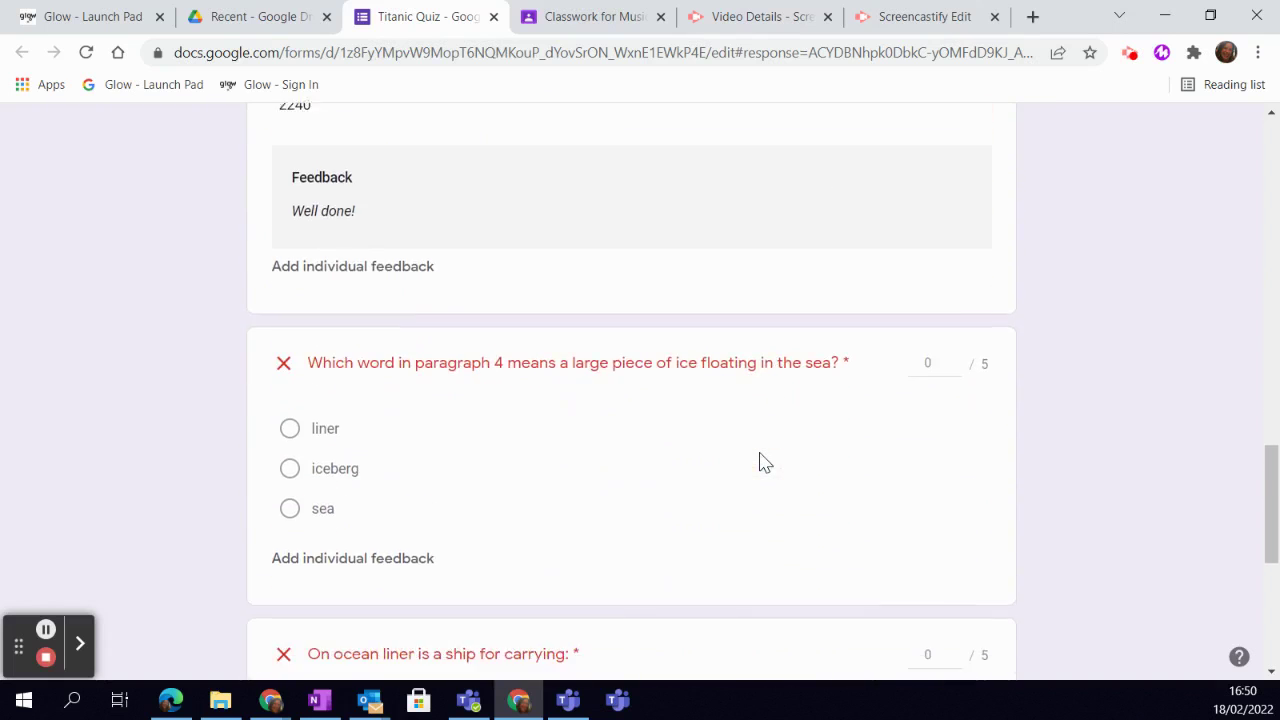
{"action": "scroll", "coordinate": [760, 463], "scroll_direction": "down", "scroll_amount": 4}
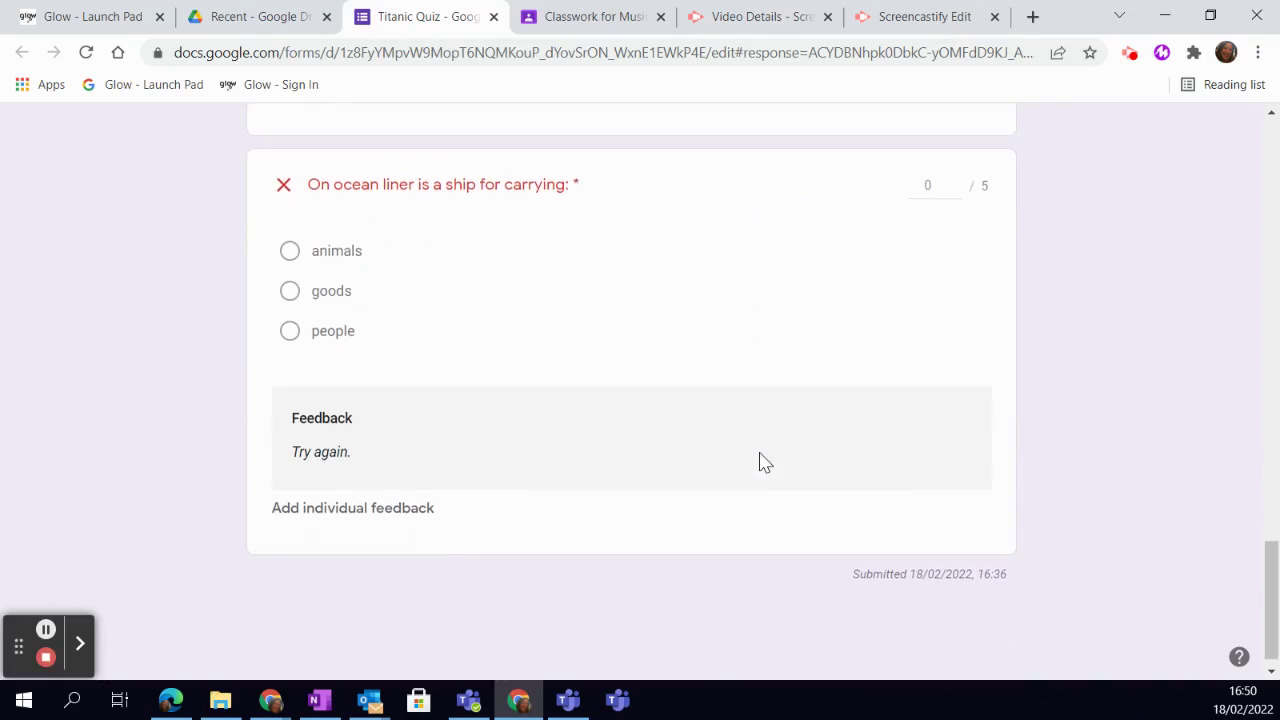
{"action": "scroll", "coordinate": [760, 458], "scroll_direction": "up", "scroll_amount": 10}
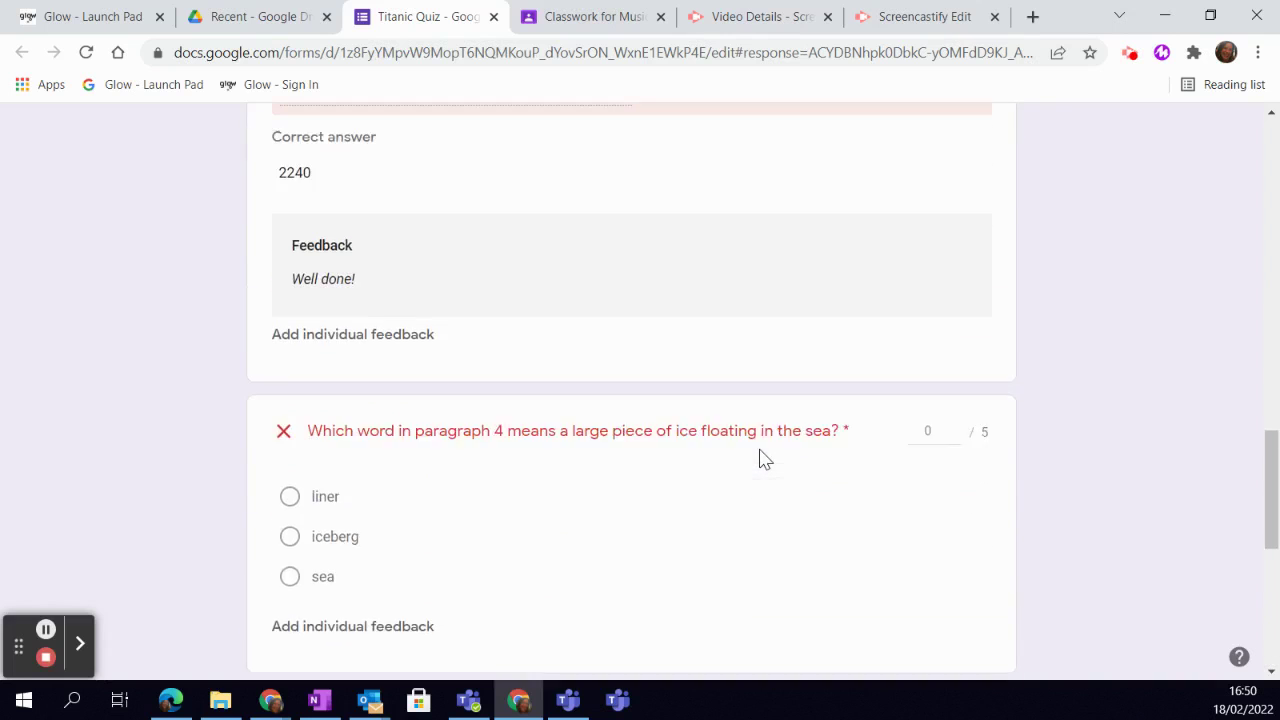
{"action": "scroll", "coordinate": [760, 458], "scroll_direction": "up", "scroll_amount": 5}
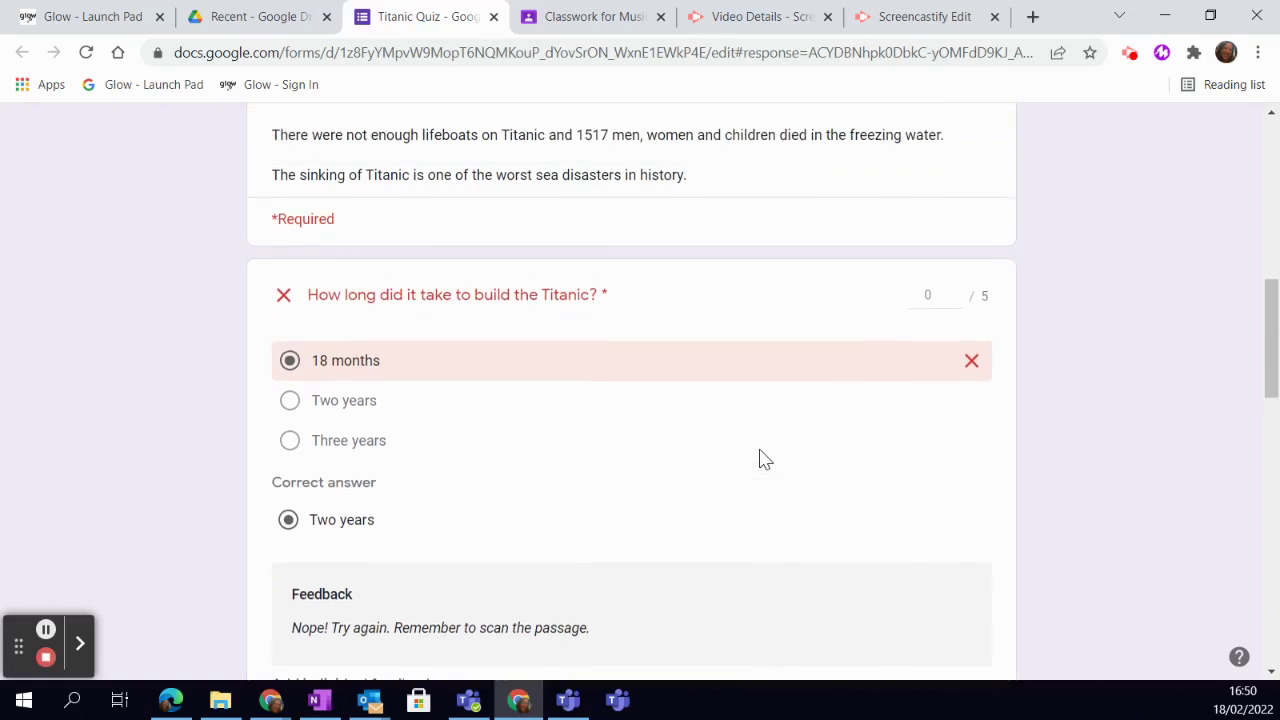
{"action": "scroll", "coordinate": [760, 458], "scroll_direction": "up", "scroll_amount": 5}
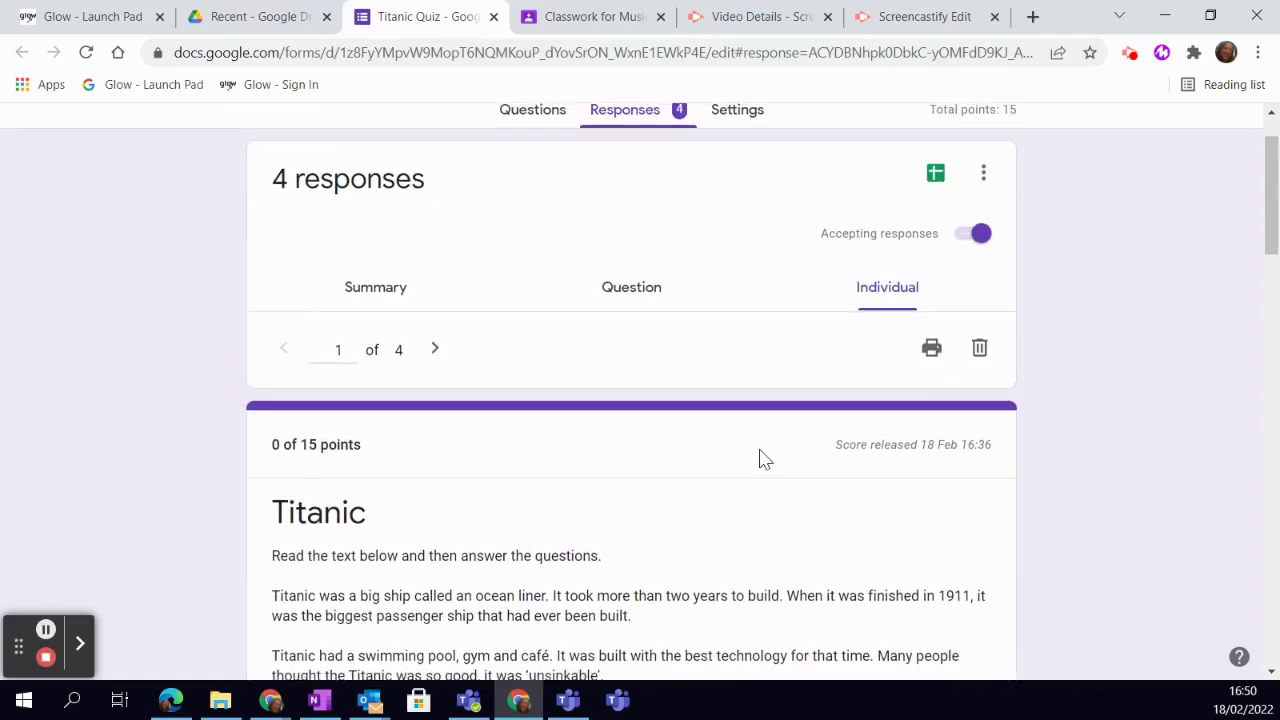